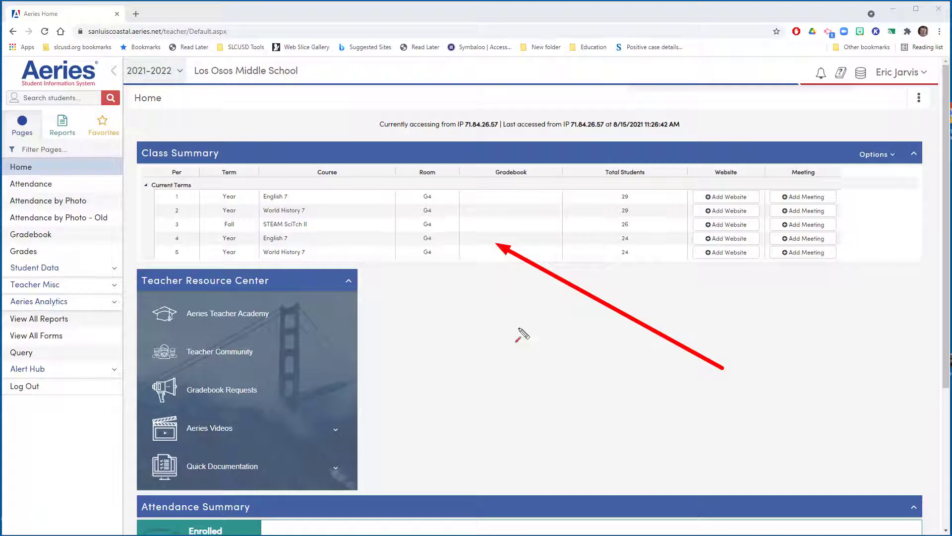
Go to the Gradebook page and open the Copy Gradebook form.
key("Escape")
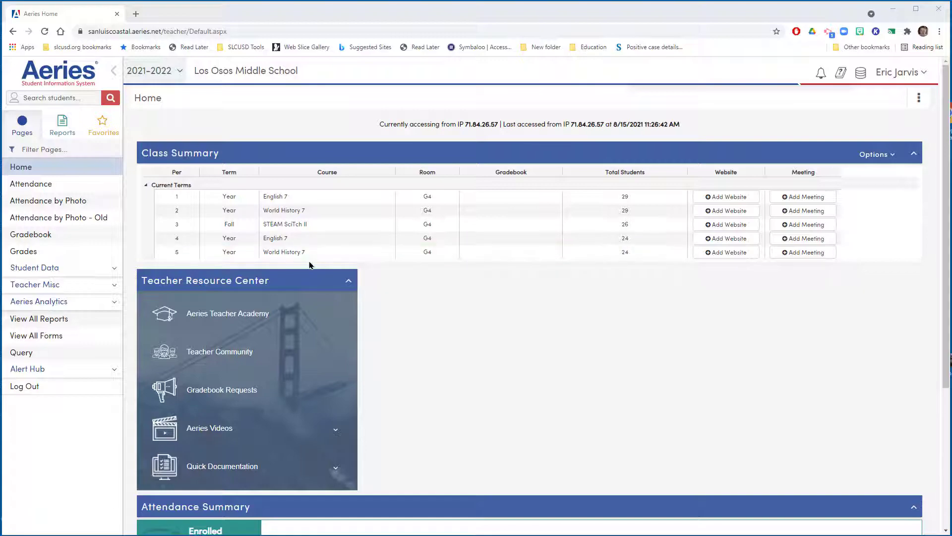
left_click_drag(338, 256, 72, 240)
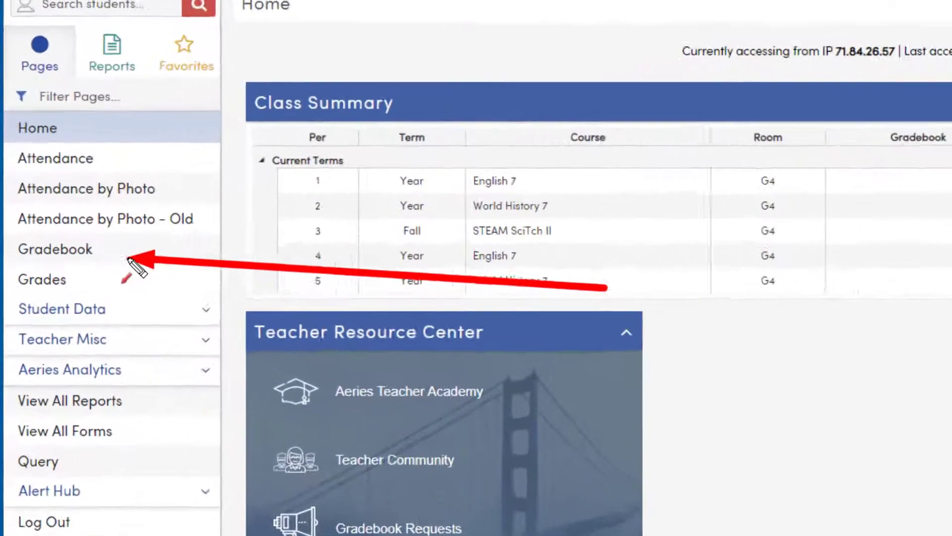
key("Escape")
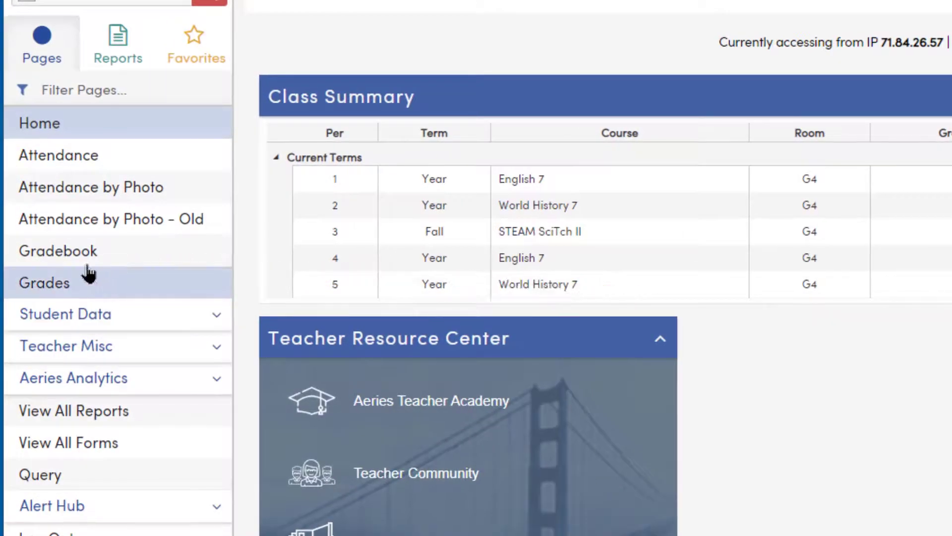
left_click(84, 259)
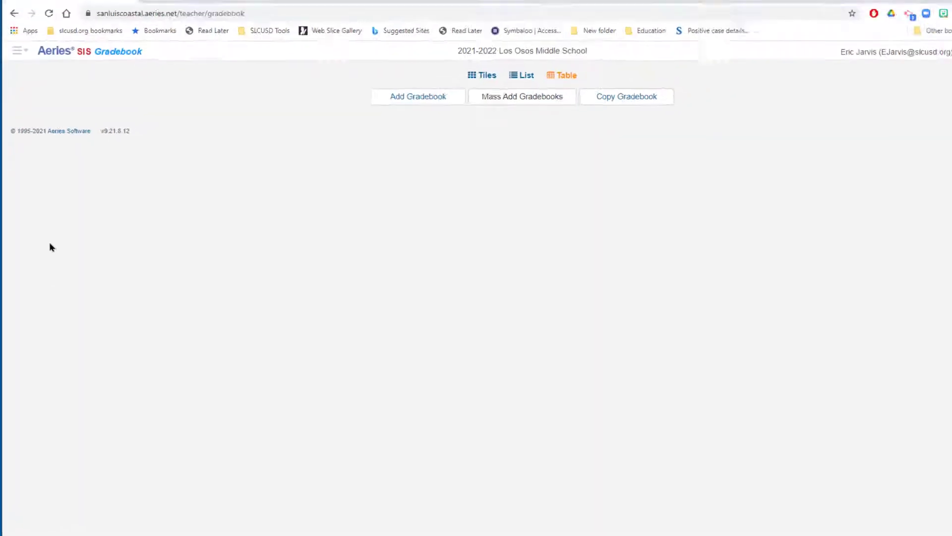
left_click_drag(751, 243, 597, 127)
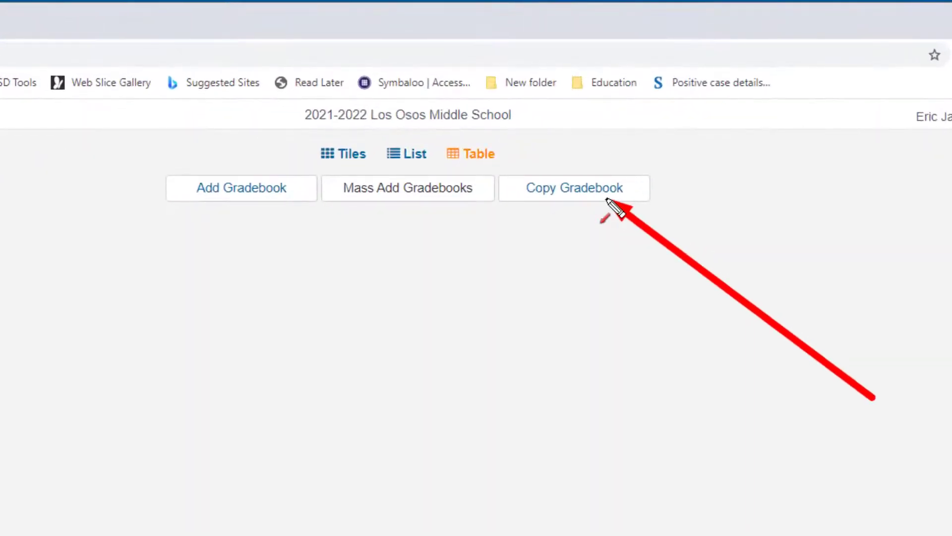
key("Escape")
left_click(584, 203)
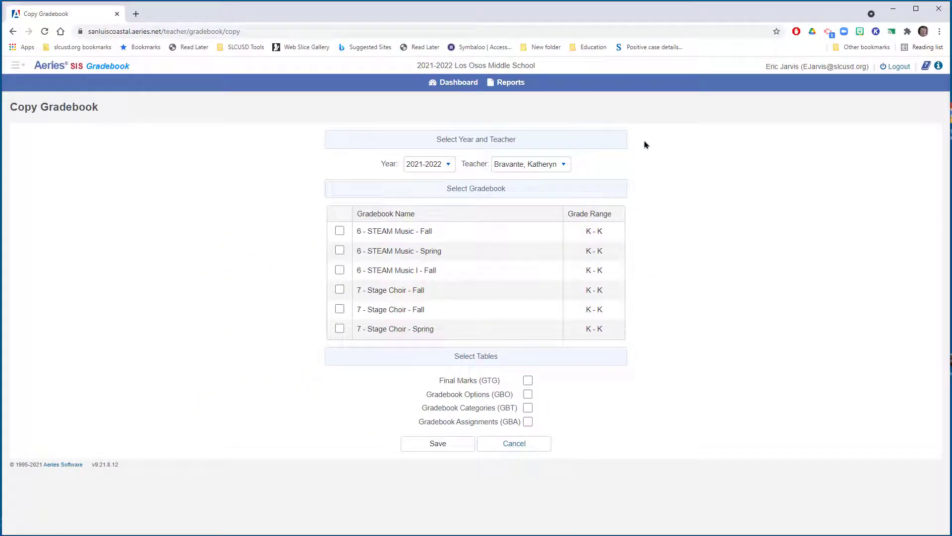
List the 2021-2022 gradebooks of a different teacher who teaches Math 8.
left_click(437, 168)
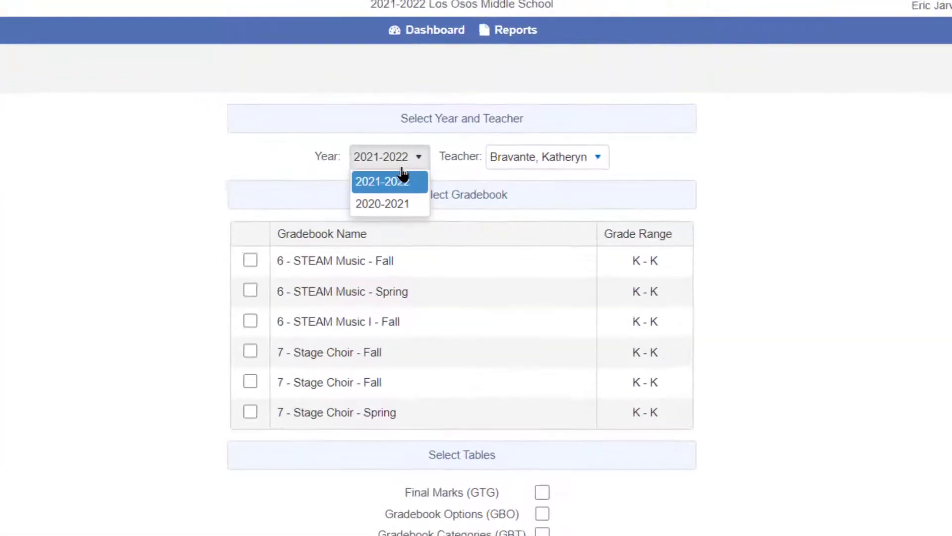
left_click(401, 181)
left_click(533, 158)
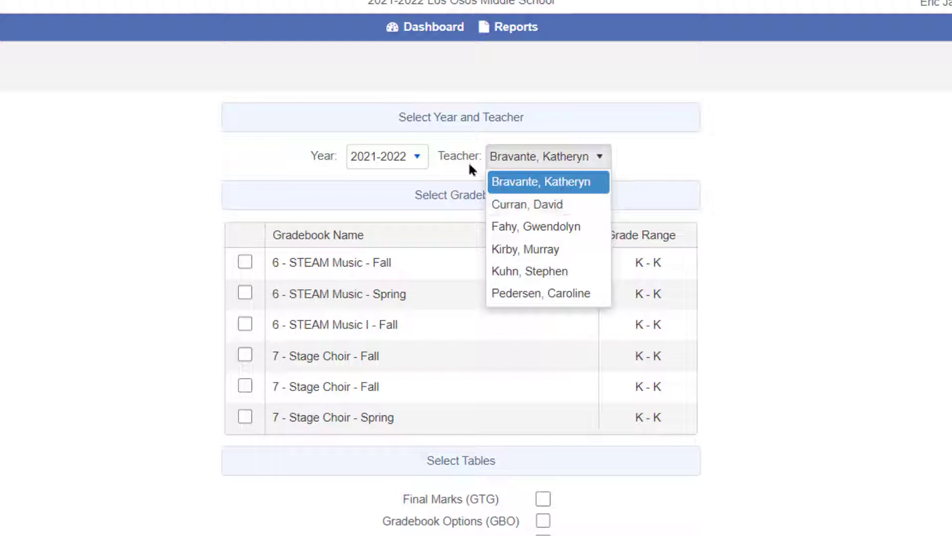
left_click(558, 252)
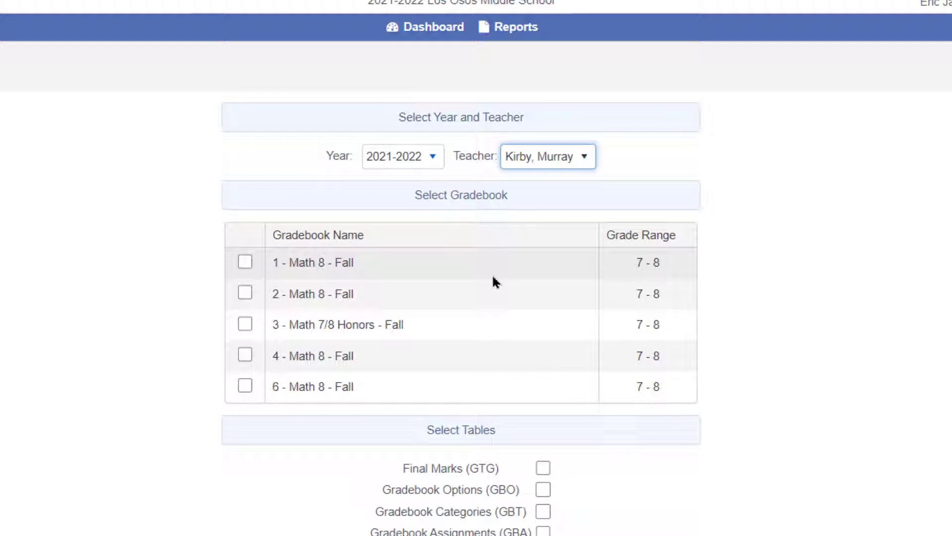
List the signed-in teacher's own 2020-2021 gradebooks and select "1 - Soc Stud 6 B - Spring" for copying.
left_click(430, 167)
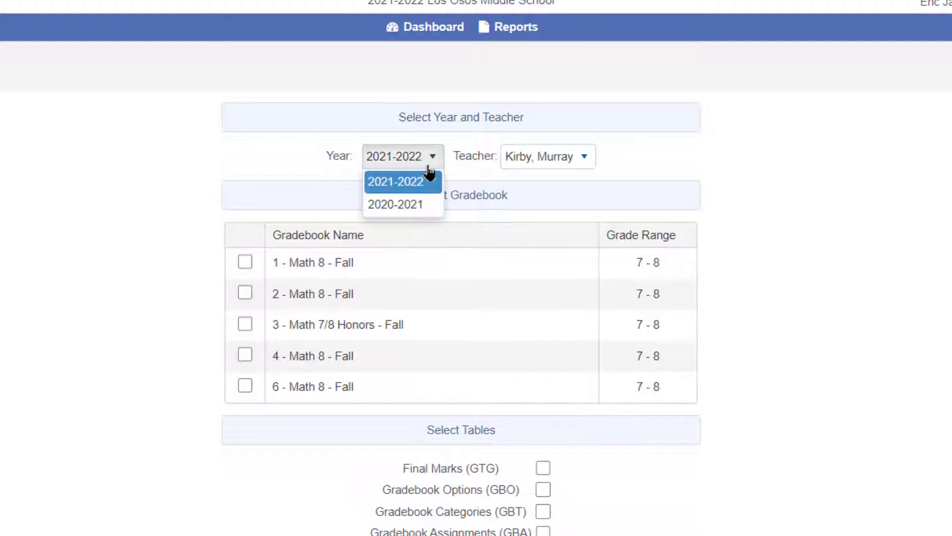
left_click(419, 203)
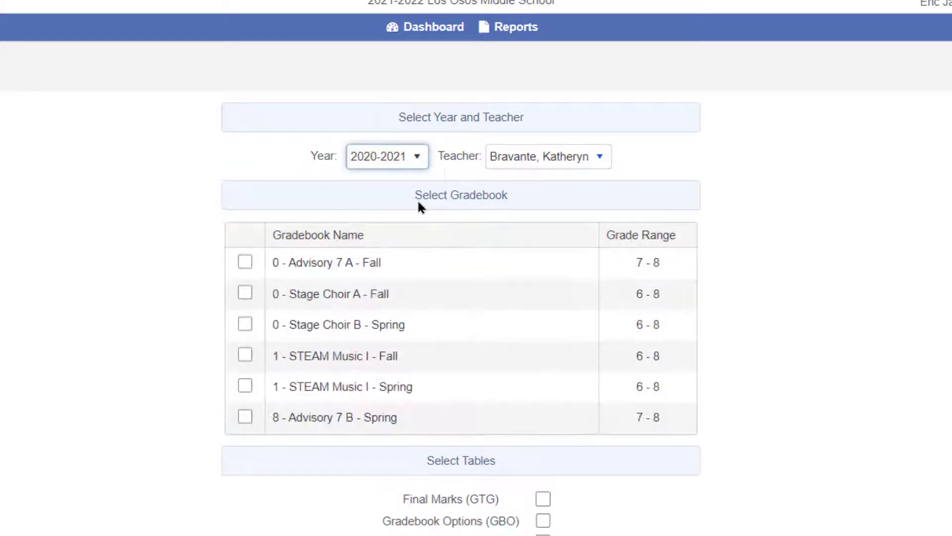
left_click(415, 164)
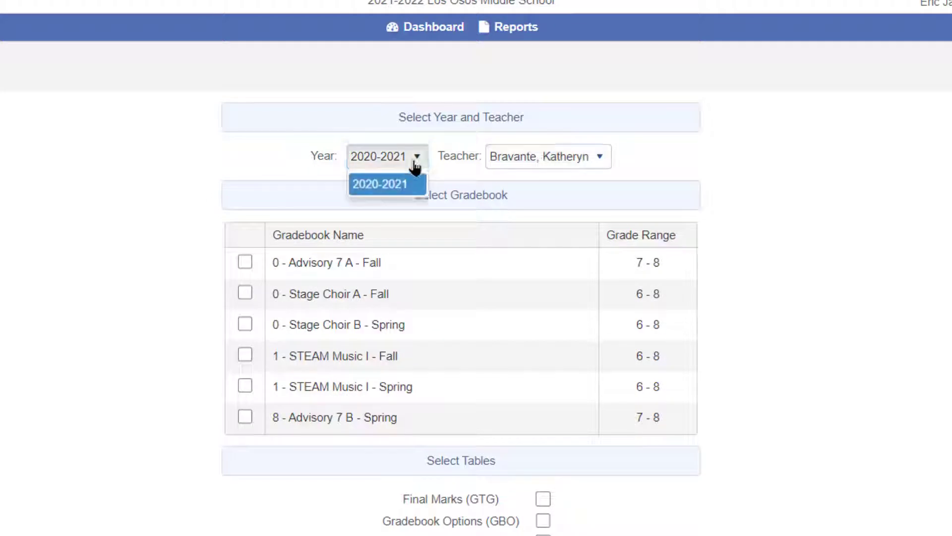
left_click(415, 206)
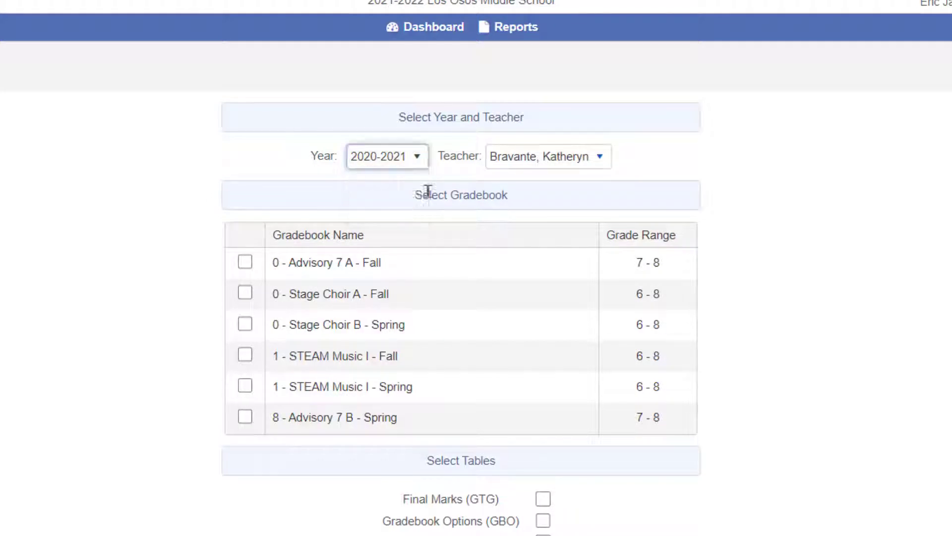
left_click(594, 168)
scroll(581, 228, "down", 5)
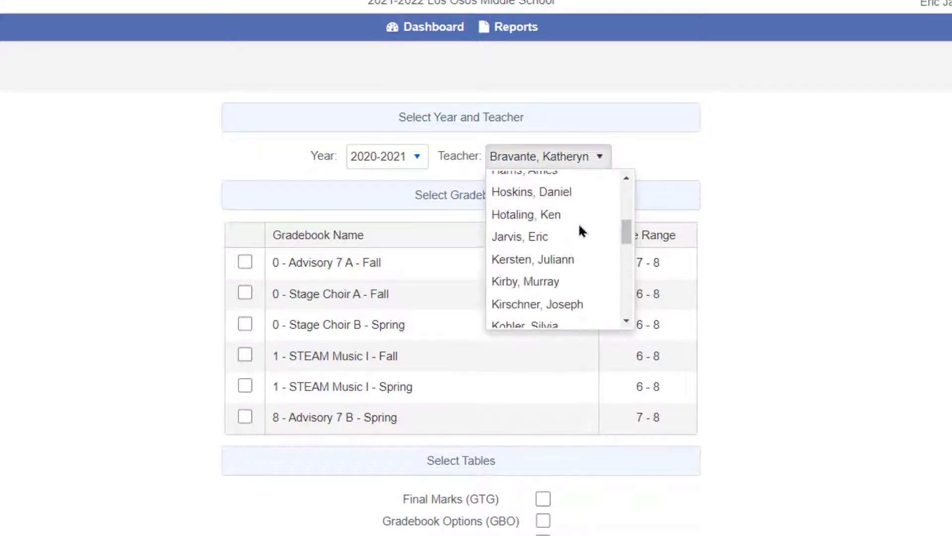
left_click(575, 236)
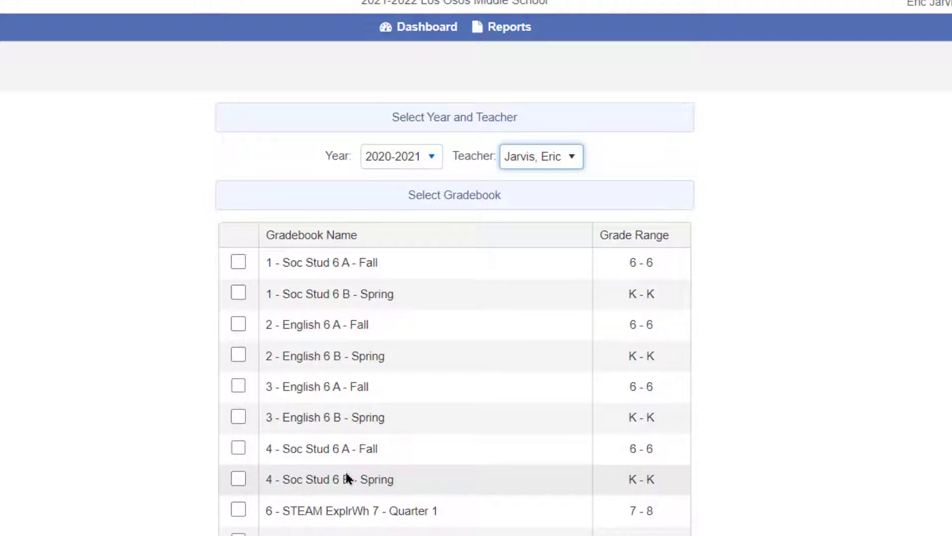
left_click(238, 293)
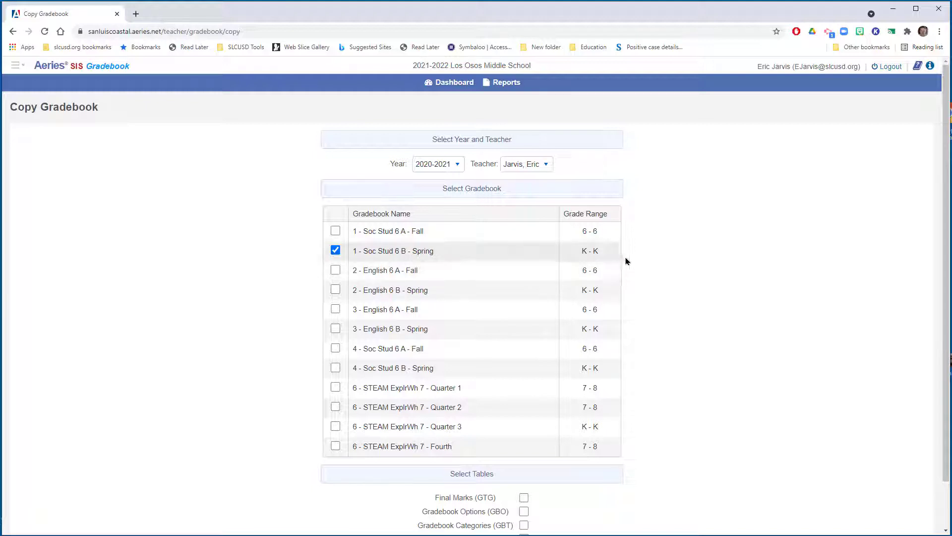
Include the Final Marks (GTG), Gradebook Options (GBO) and Gradebook Categories (GBT) tables and save the gradebook copy.
key("ctrl+2")
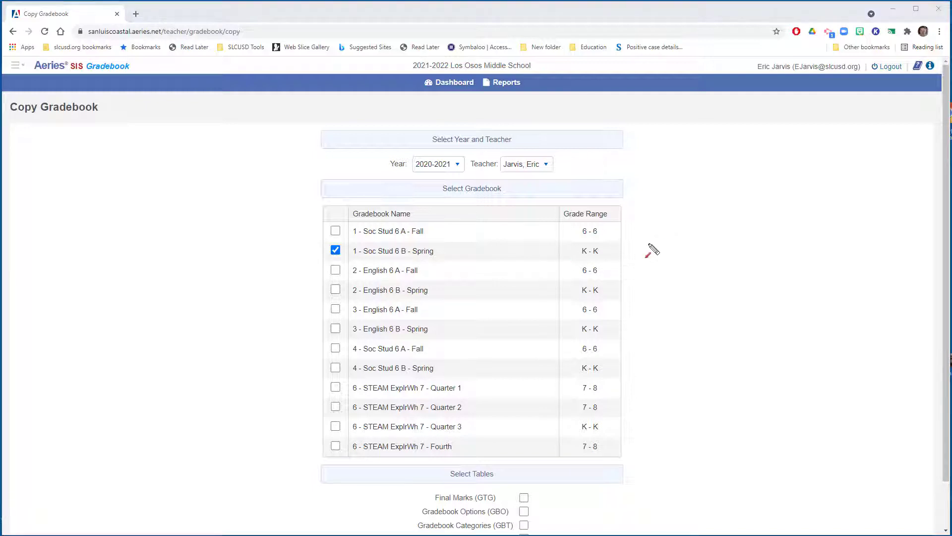
scroll(661, 365, "down", 1)
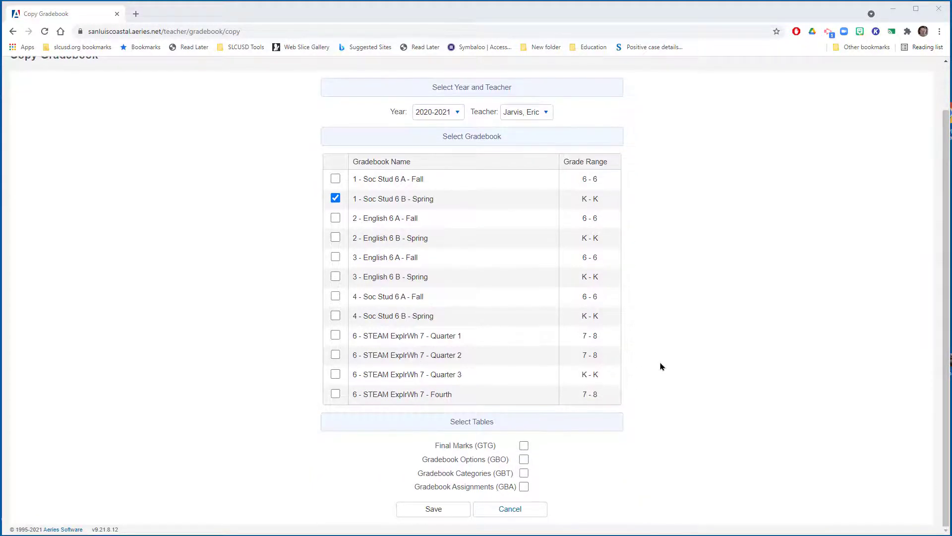
scroll(661, 365, "up", 1)
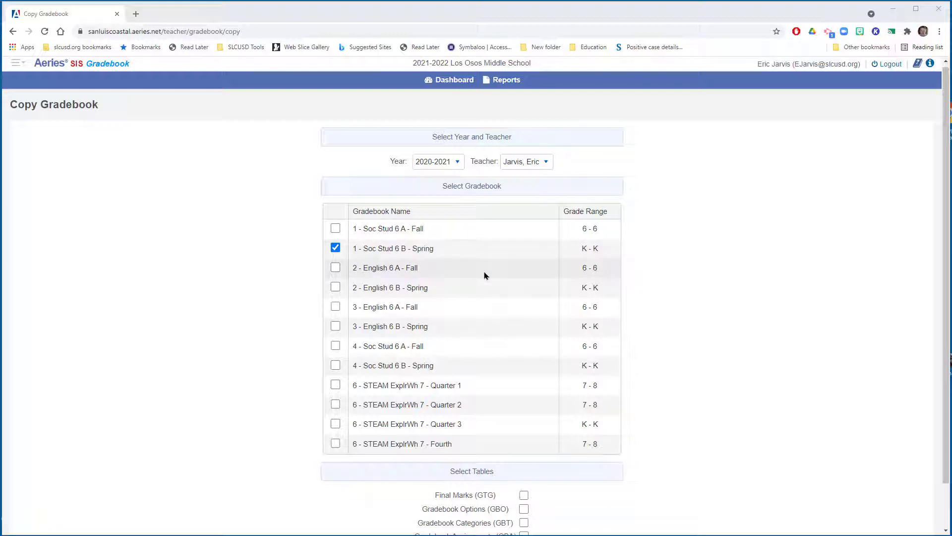
scroll(485, 276, "down", 1)
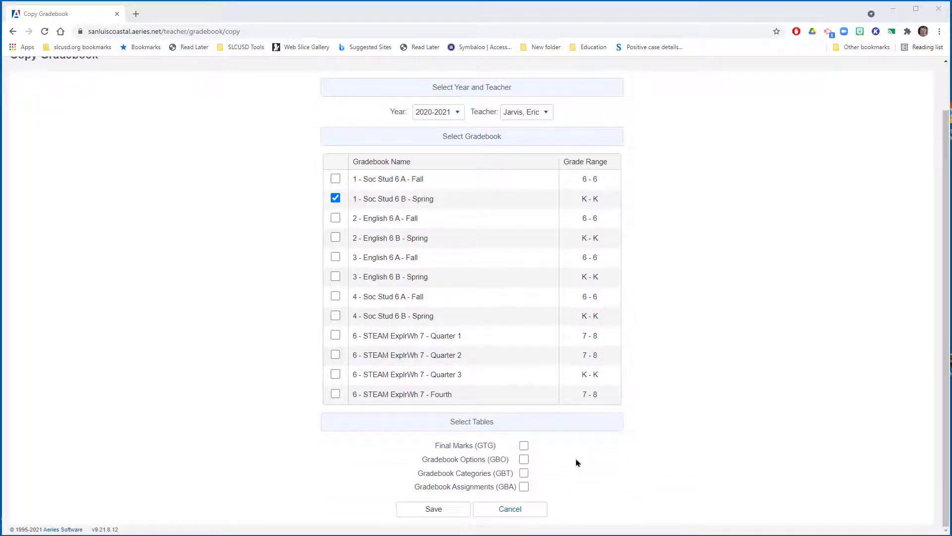
left_click(525, 446)
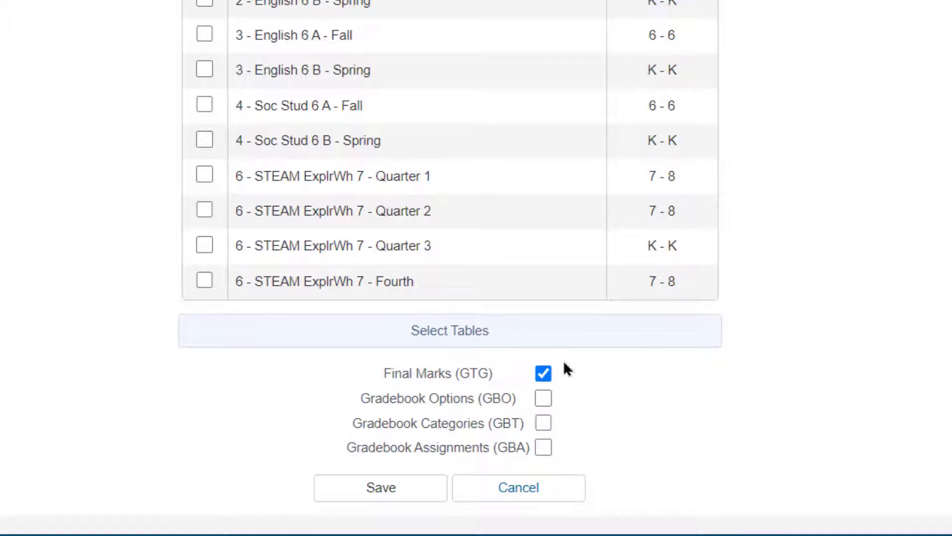
left_click(541, 404)
scroll(780, 411, "up", 2)
scroll(780, 333, "down", 2)
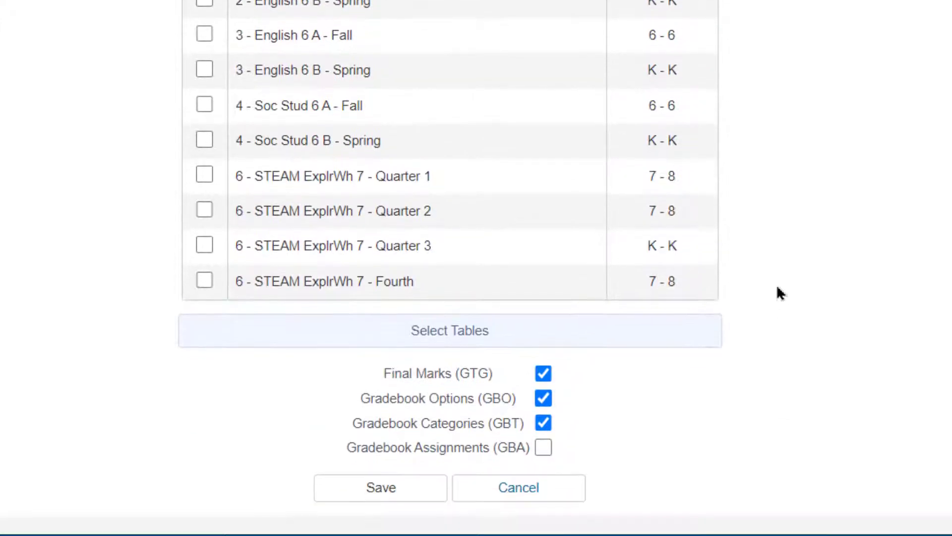
scroll(871, 293, "up", 1)
scroll(871, 293, "down", 1)
left_click(410, 496)
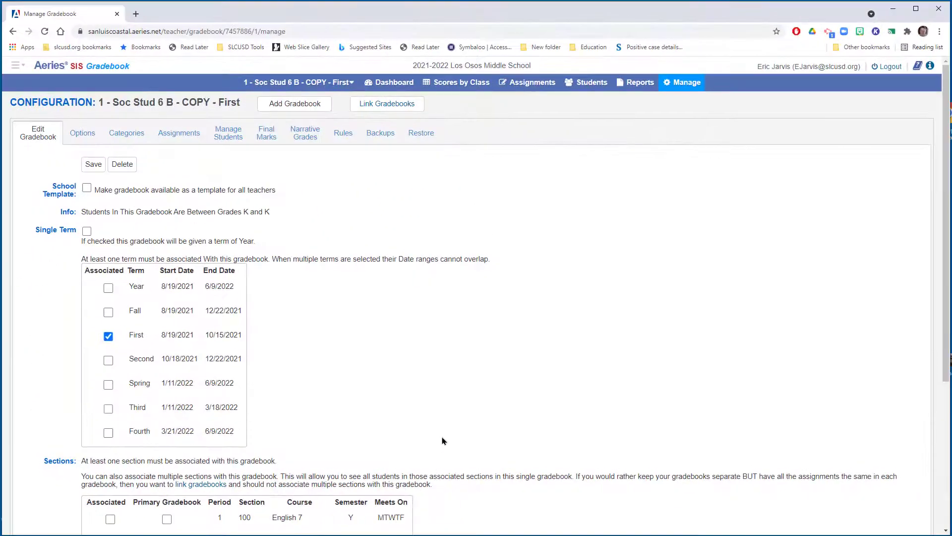
Associate the copied gradebook with the Fall term instead of the First term.
scroll(443, 440, "down", 1)
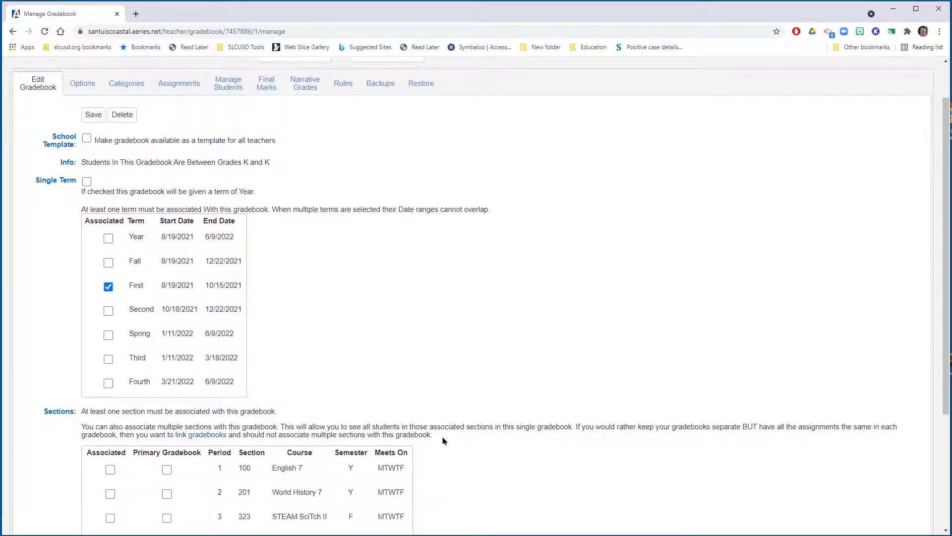
scroll(444, 439, "up", 1)
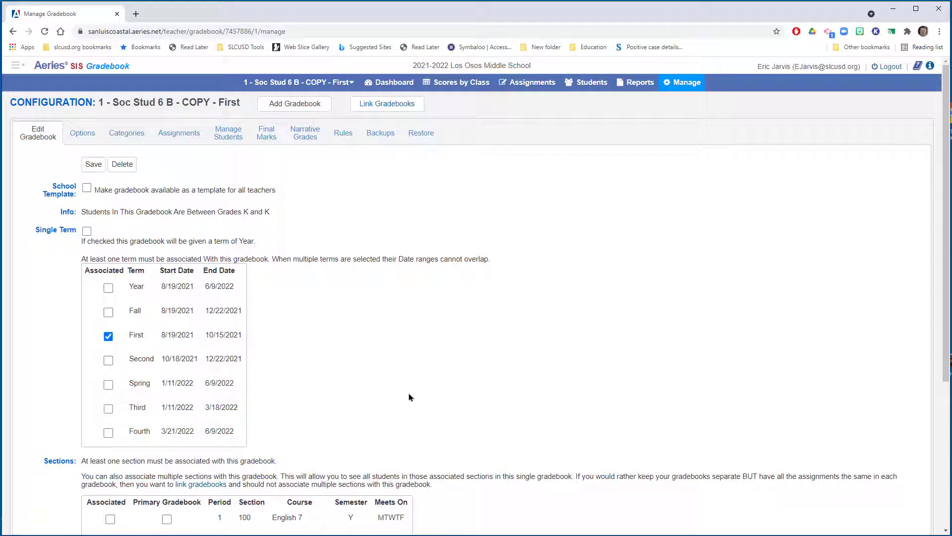
scroll(399, 408, "down", 2)
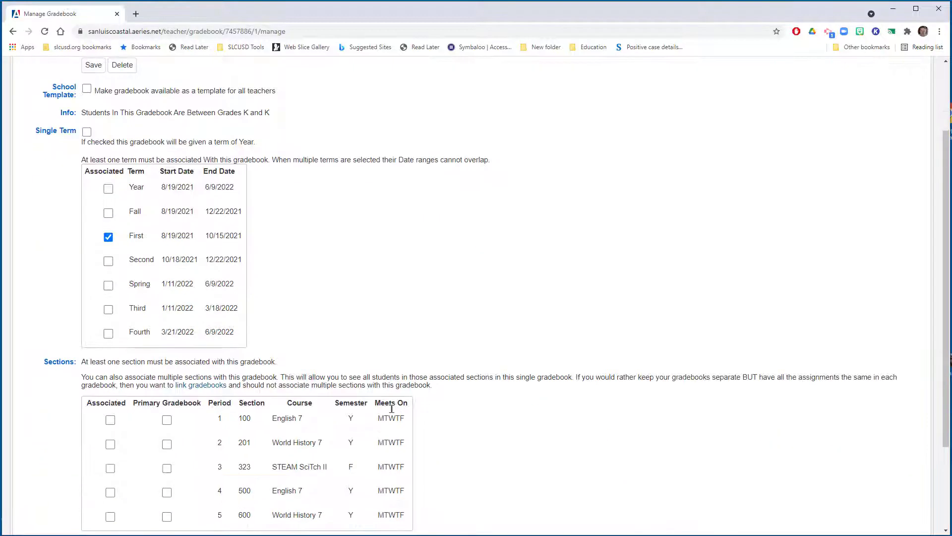
scroll(394, 410, "up", 2)
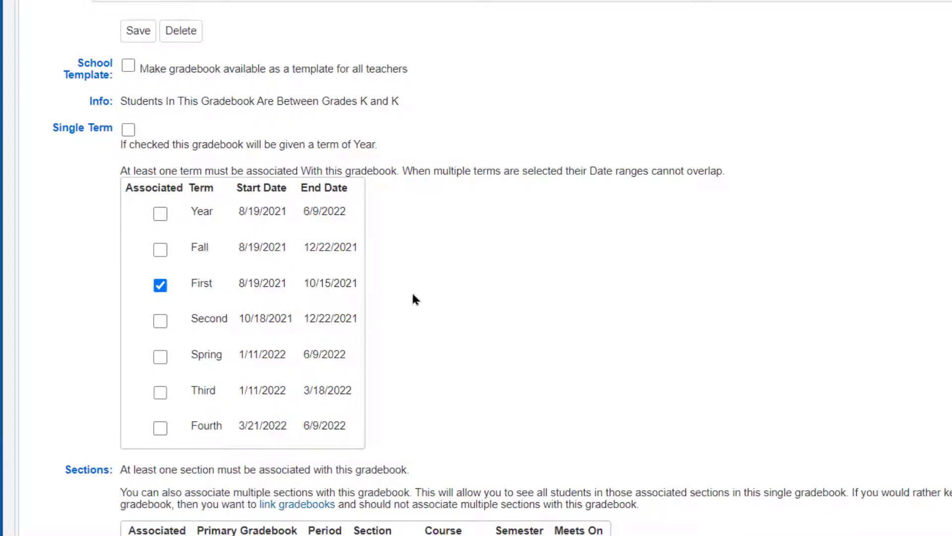
scroll(413, 298, "down", 4)
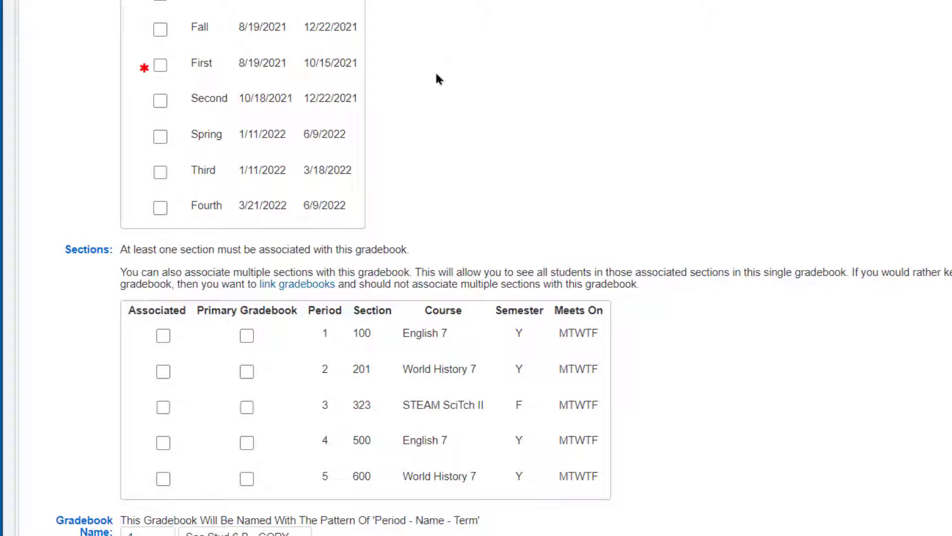
left_click(160, 30)
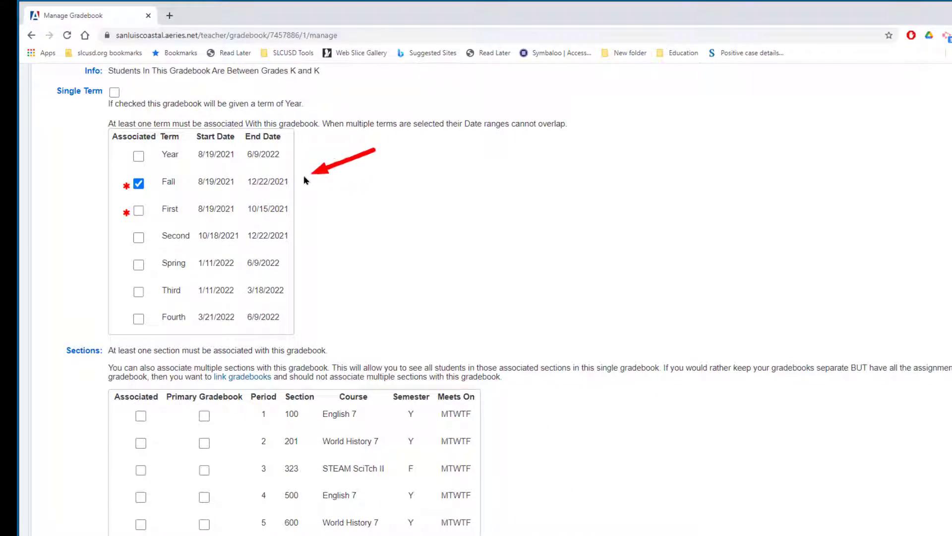
left_click_drag(306, 180, 234, 179)
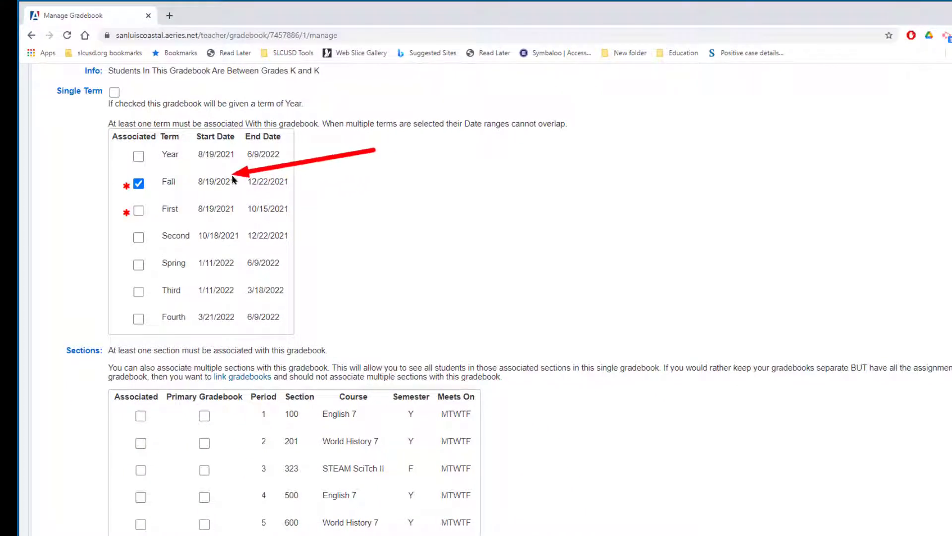
left_click_drag(382, 184, 294, 189)
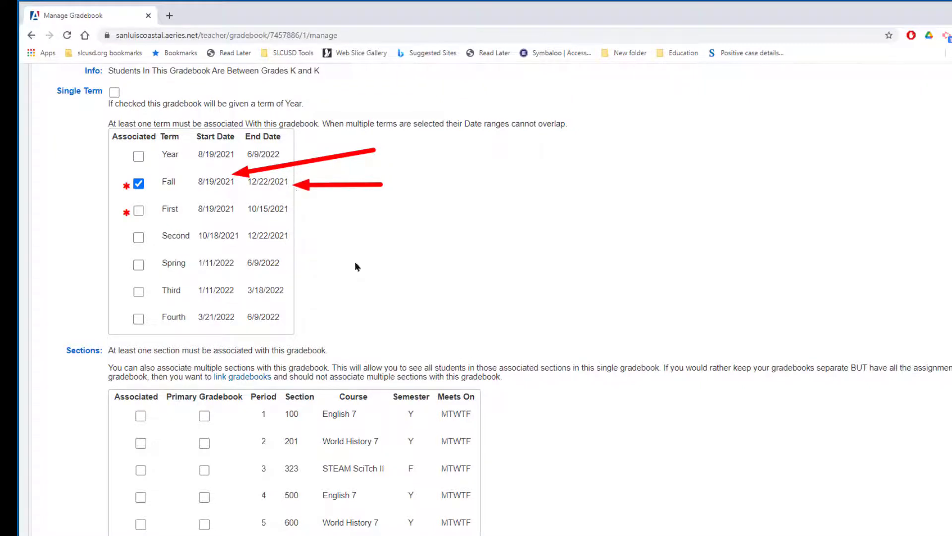
mouse_move(482, 365)
left_mouse_down()
mouse_move(434, 412)
mouse_move(419, 414)
left_mouse_up()
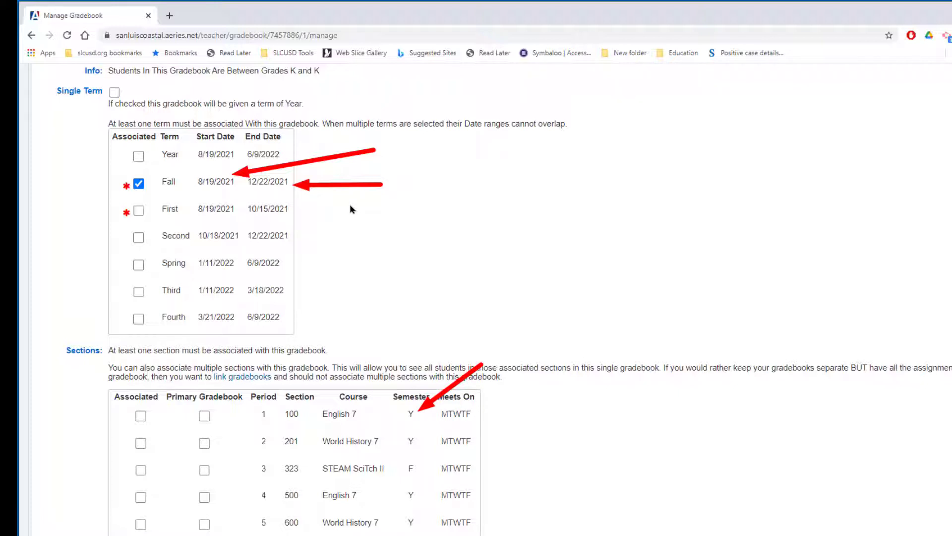
left_click_drag(359, 342, 300, 395)
key("Escape")
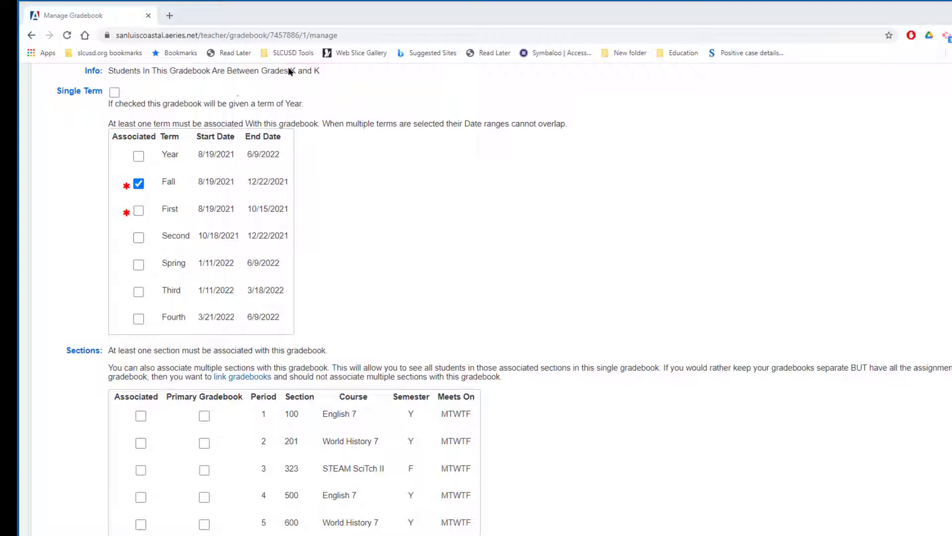
left_click_drag(287, 72, 185, 136)
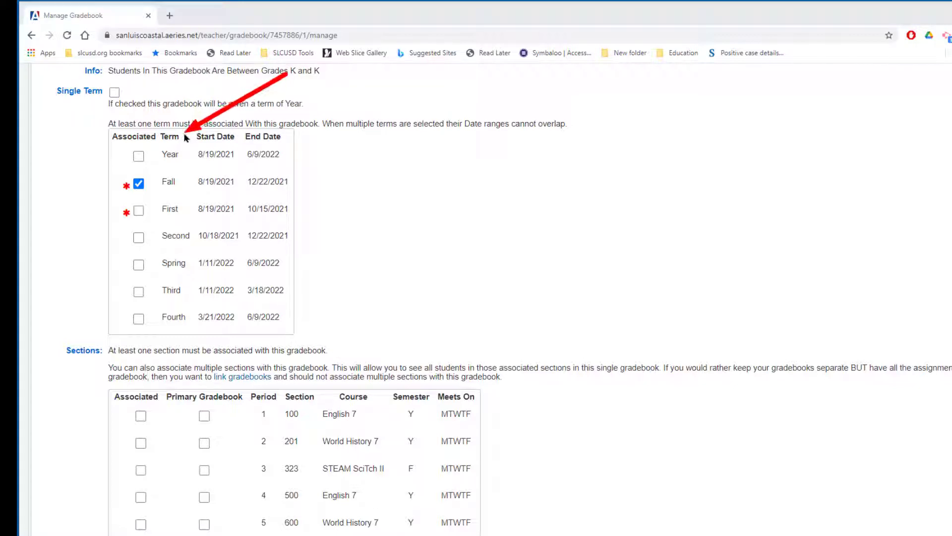
mouse_move(367, 322)
left_mouse_down()
mouse_move(357, 351)
mouse_move(311, 400)
left_mouse_up()
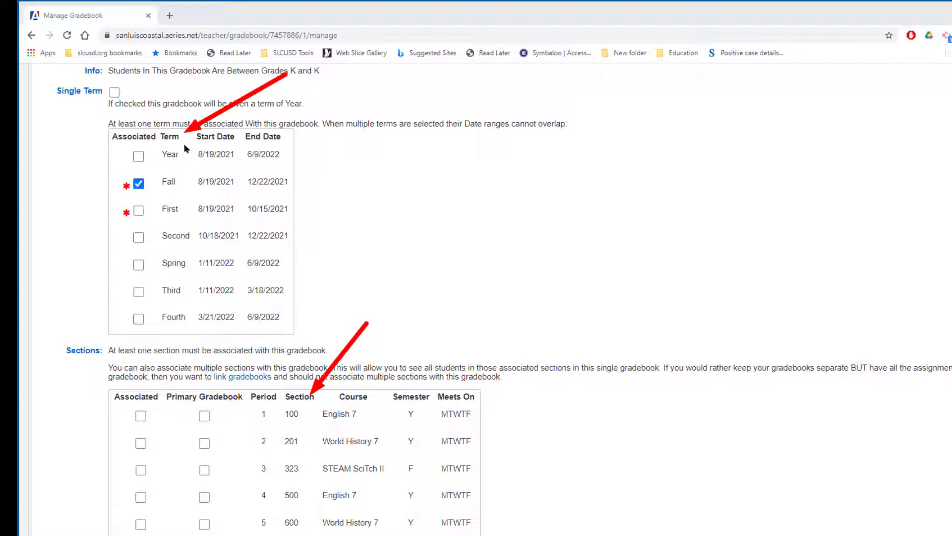
key("Escape")
left_click(381, 142)
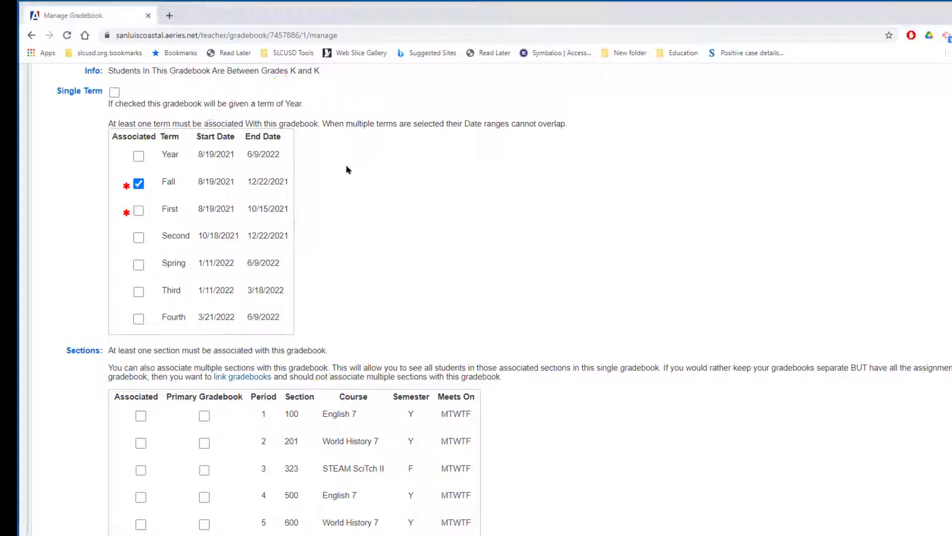
mouse_move(381, 145)
left_mouse_down()
mouse_move(347, 168)
mouse_move(296, 180)
left_mouse_up()
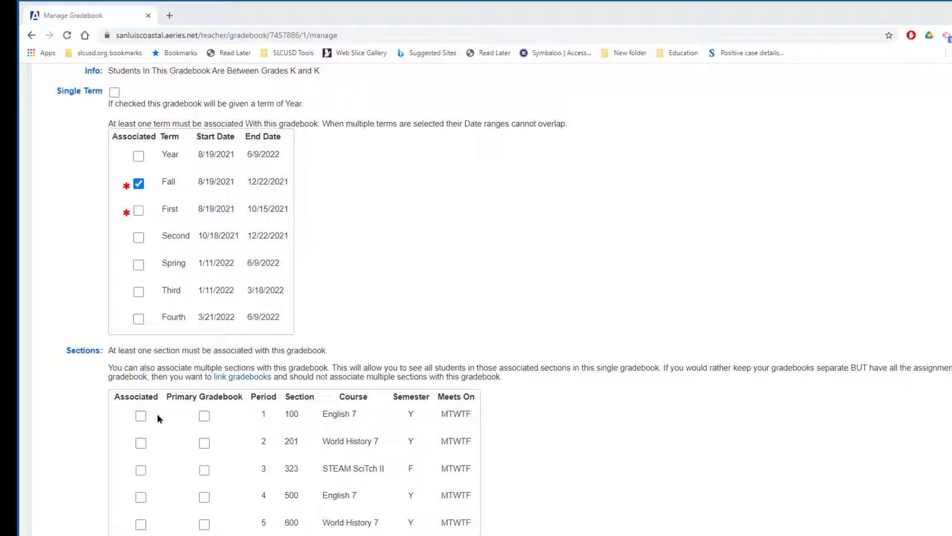
Associate the gradebook with the period 1 English 7 section (100) as its primary gradebook.
left_click(141, 416)
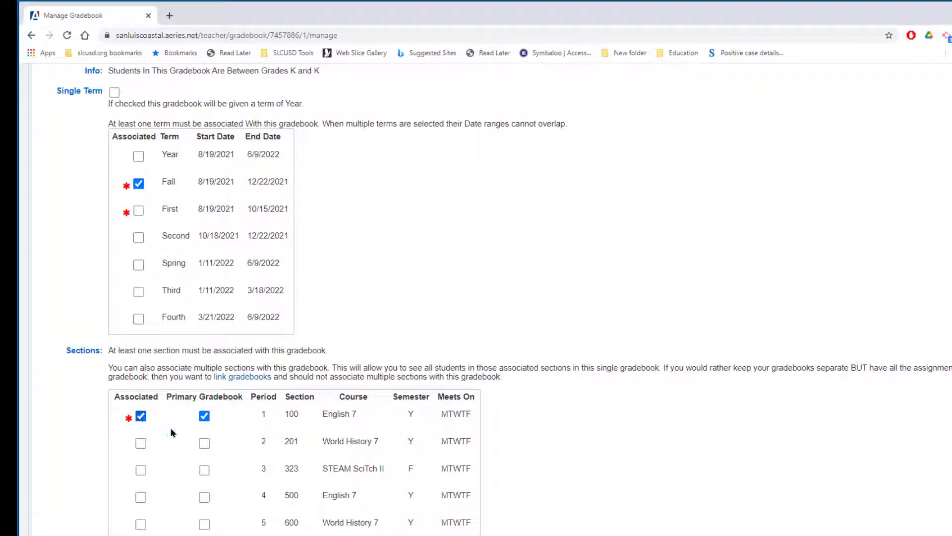
left_click(142, 443)
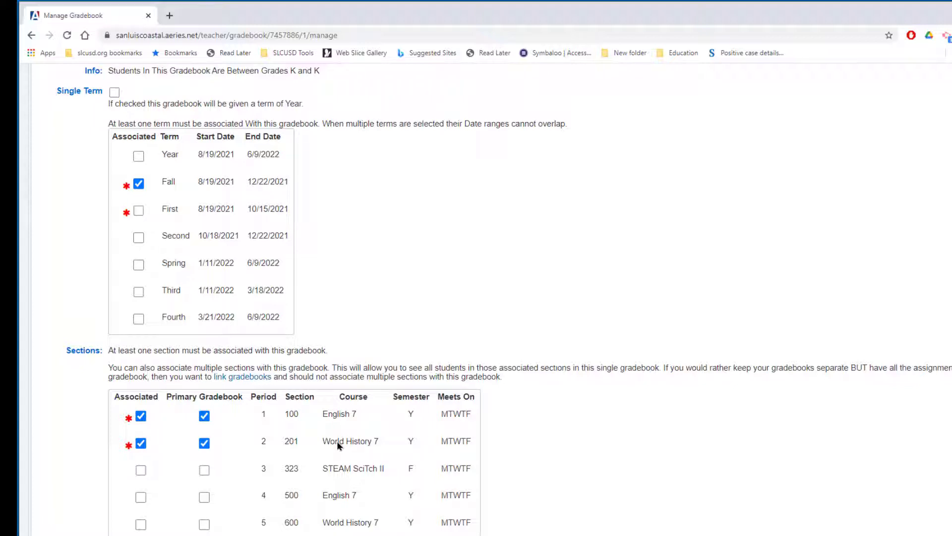
left_click(204, 443)
left_click(141, 443)
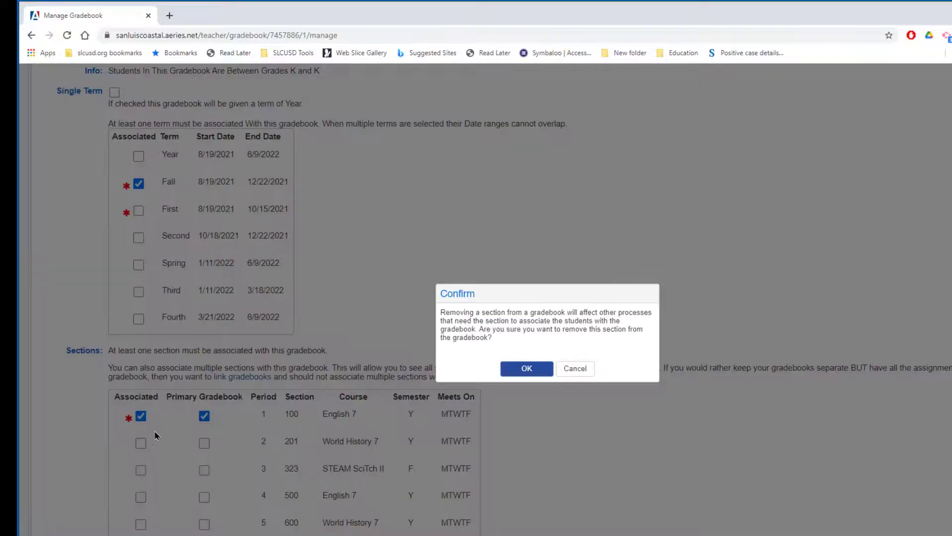
left_click(527, 371)
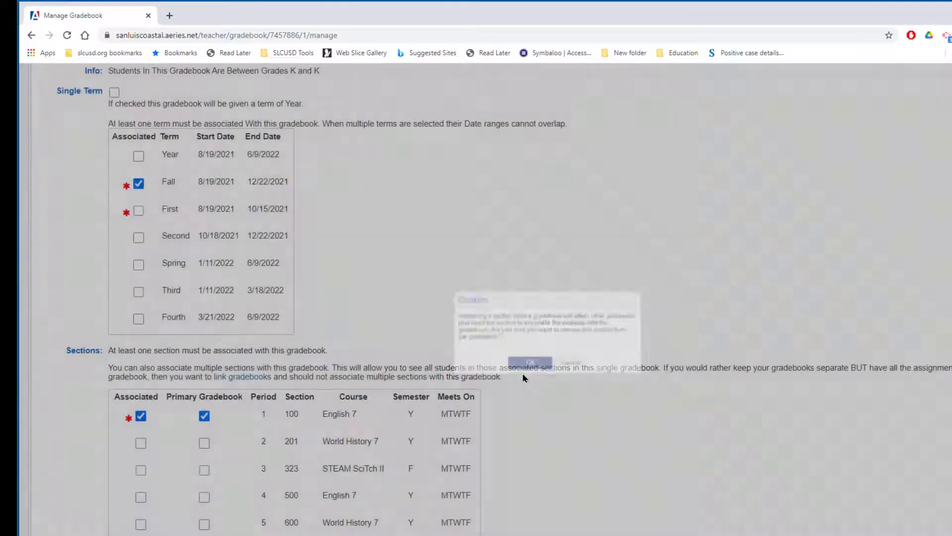
Rename the copied gradebook to English 7 S1, keeping period 1.
scroll(414, 431, "down", 2)
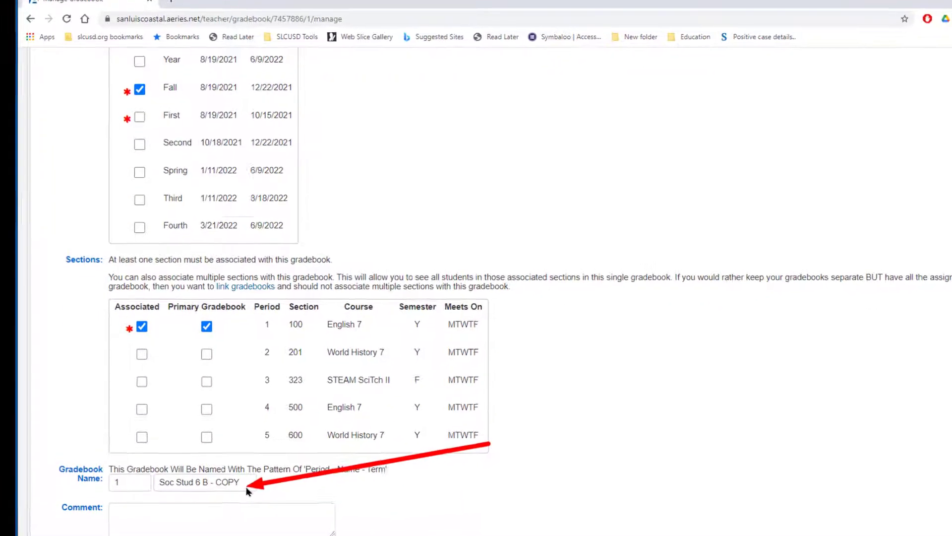
scroll(454, 392, "up", 1)
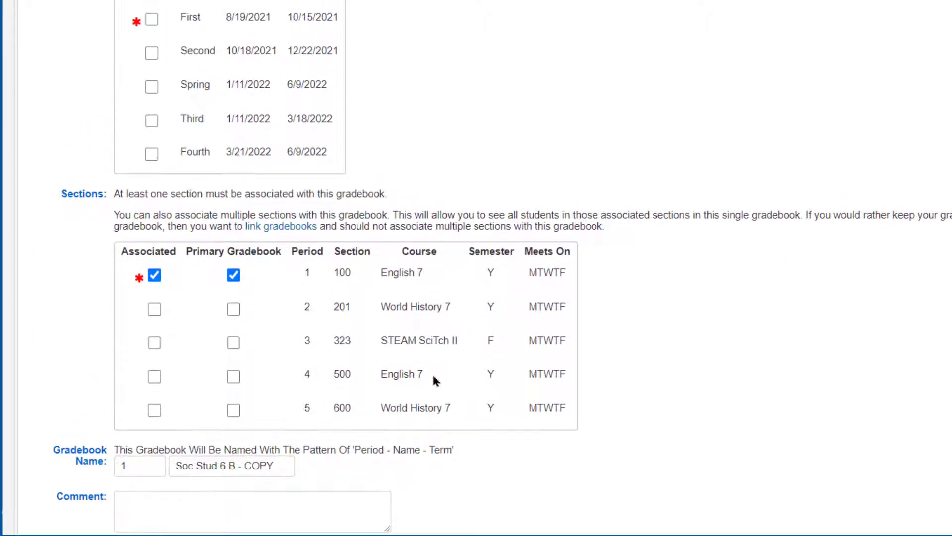
scroll(434, 378, "down", 1)
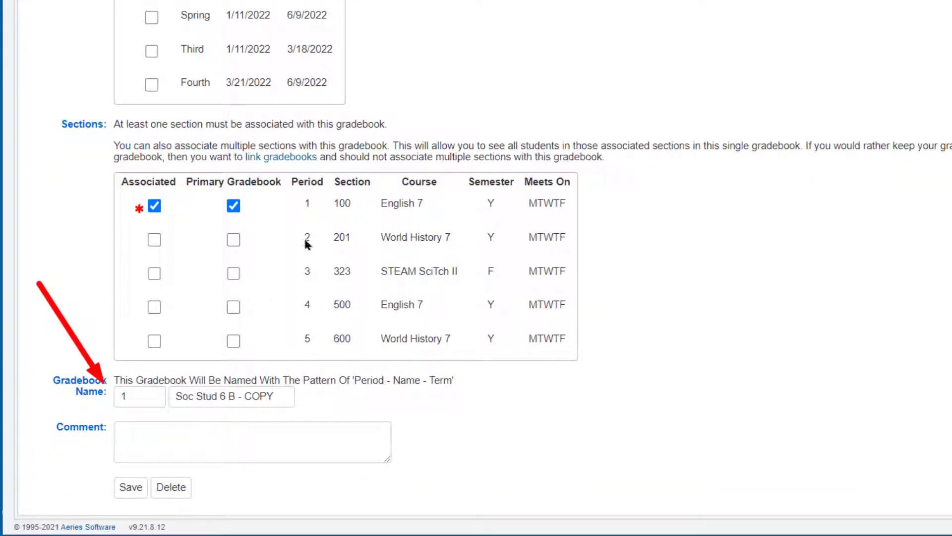
left_click_drag(294, 402, 172, 397)
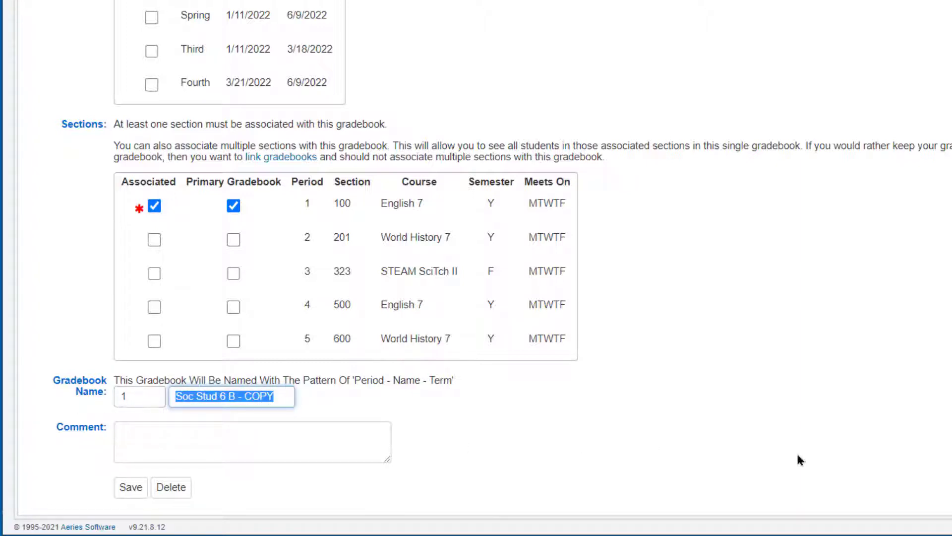
type("English 7 S1")
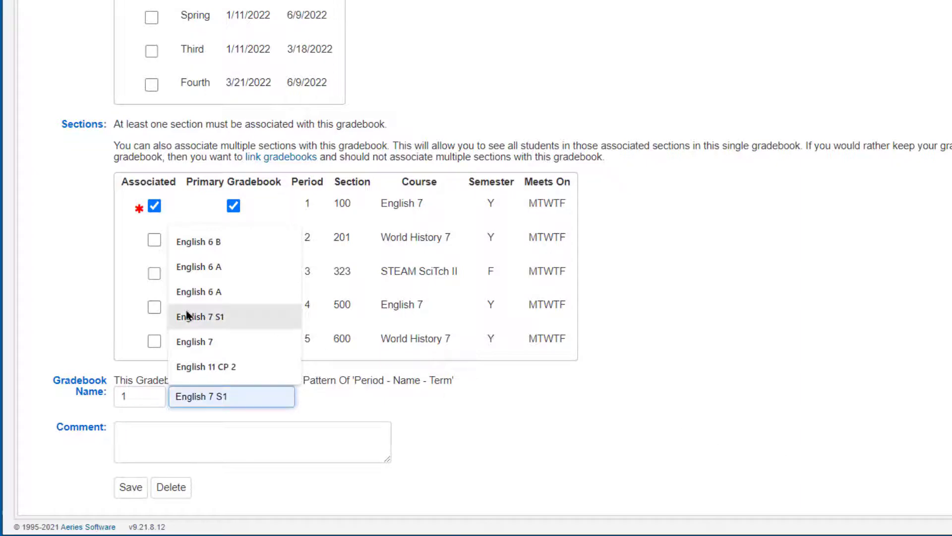
left_click(188, 315)
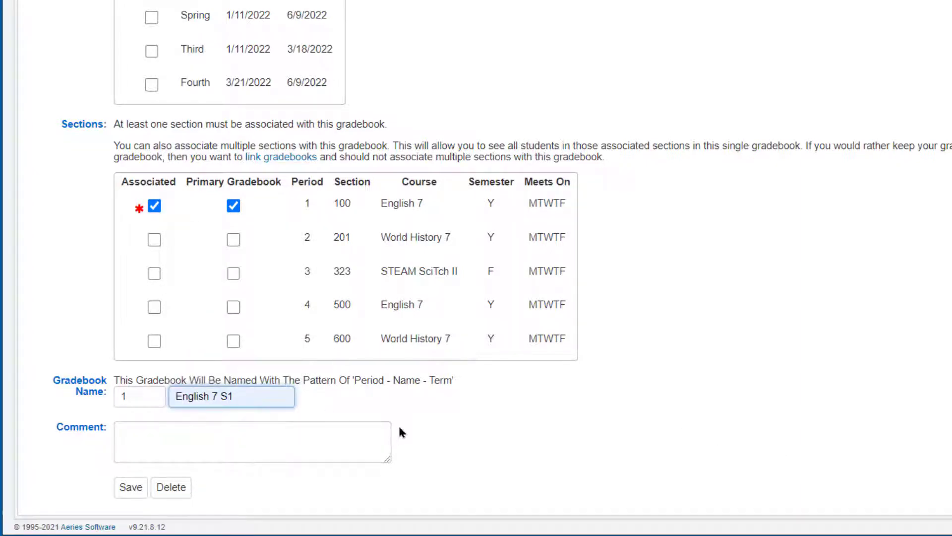
left_click(438, 408)
Review the gradebook's selected term and section, and save the gradebook configuration.
scroll(599, 433, "up", 5)
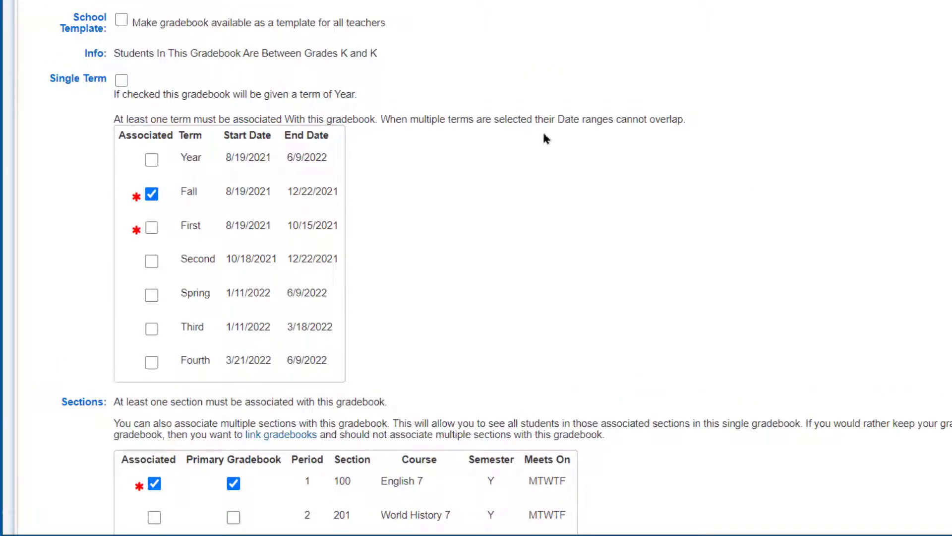
mouse_move(507, 131)
left_mouse_down()
mouse_move(374, 166)
mouse_move(363, 185)
left_mouse_up()
scroll(561, 328, "down", 3)
left_click_drag(645, 242, 428, 328)
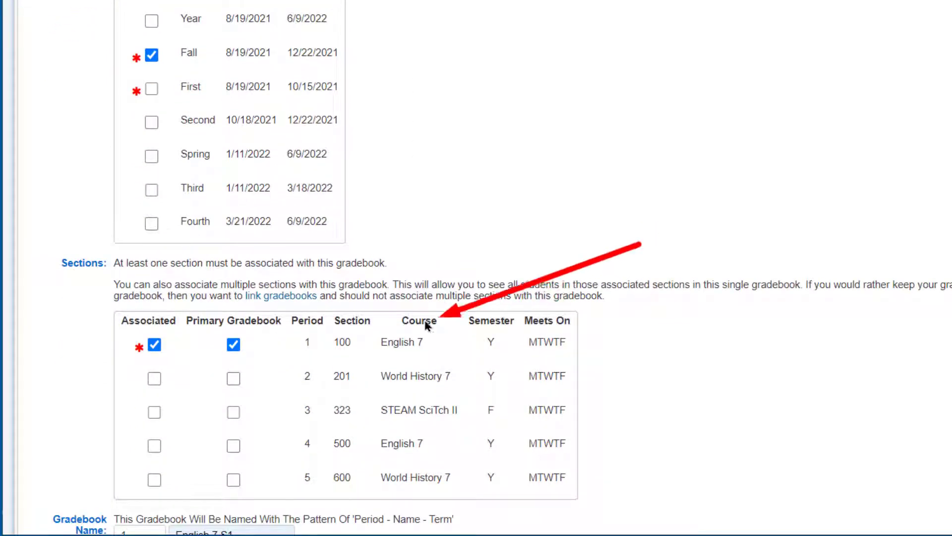
scroll(486, 251, "down", 3)
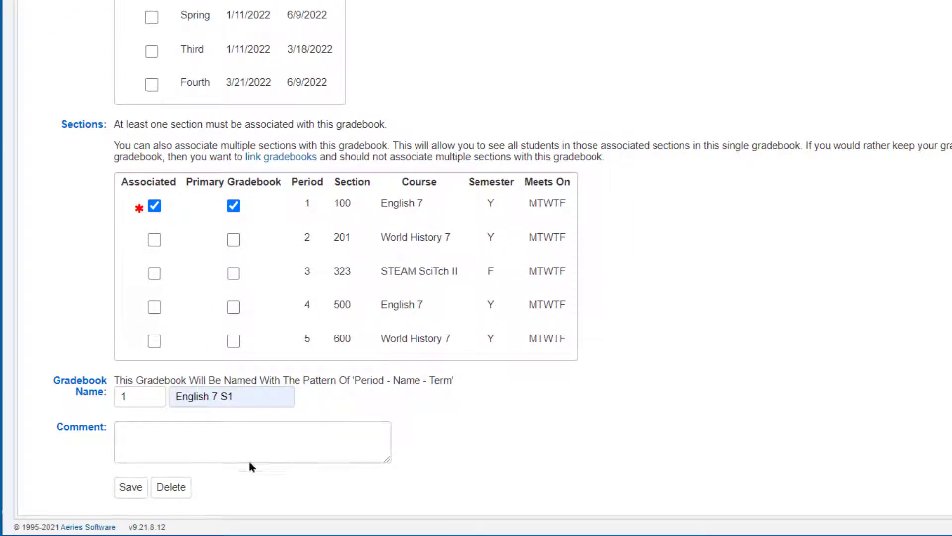
left_click(131, 487)
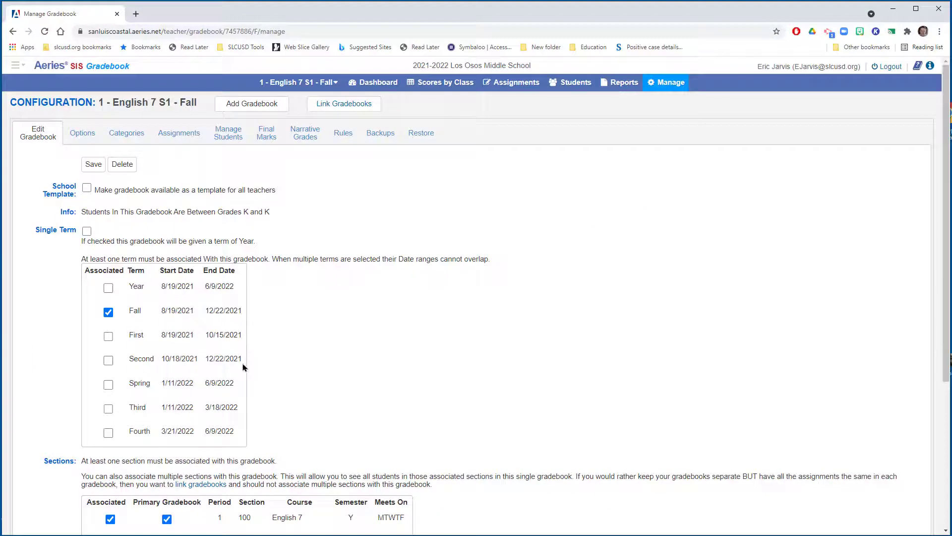
Examine the copied gradebook's categories and its options, including the min/max assignment values and the final mark display.
left_click(123, 133)
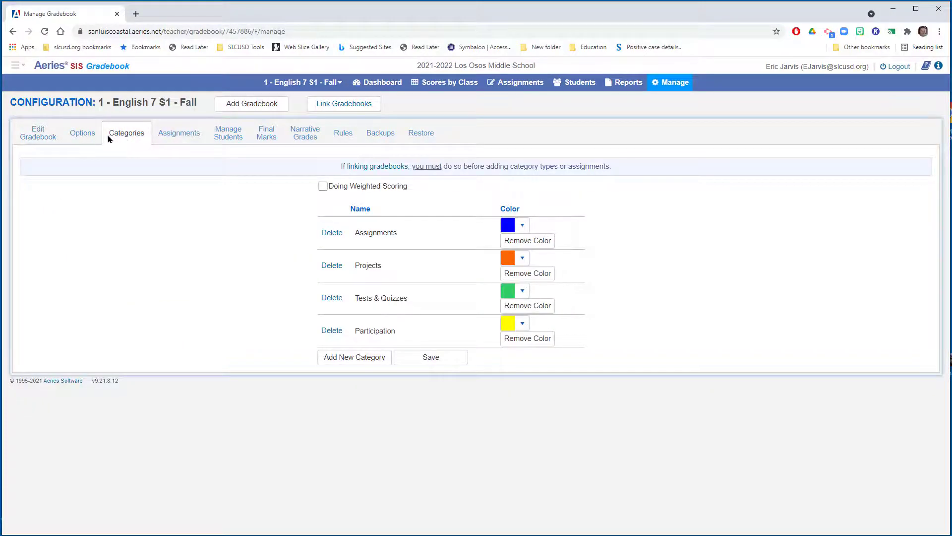
left_click(83, 132)
scroll(309, 261, "down", 1)
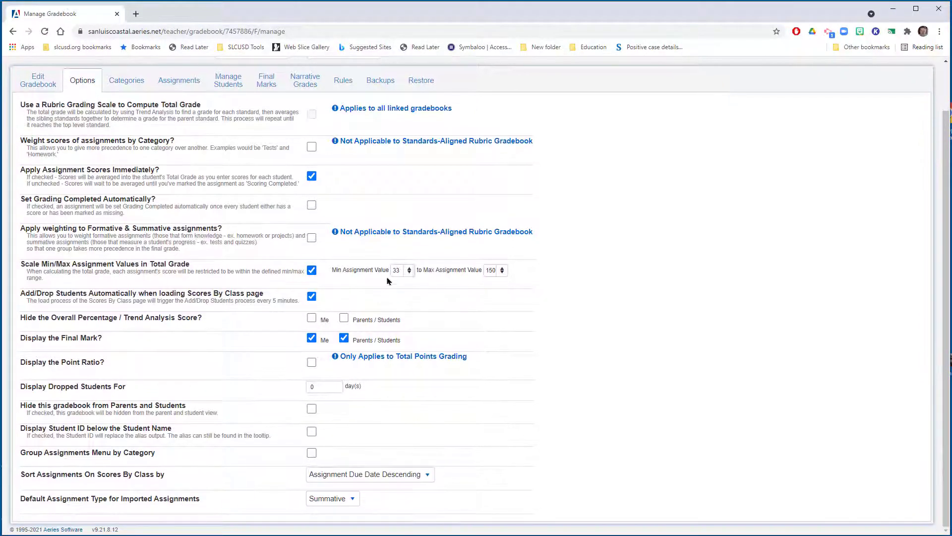
scroll(587, 253, "up", 1)
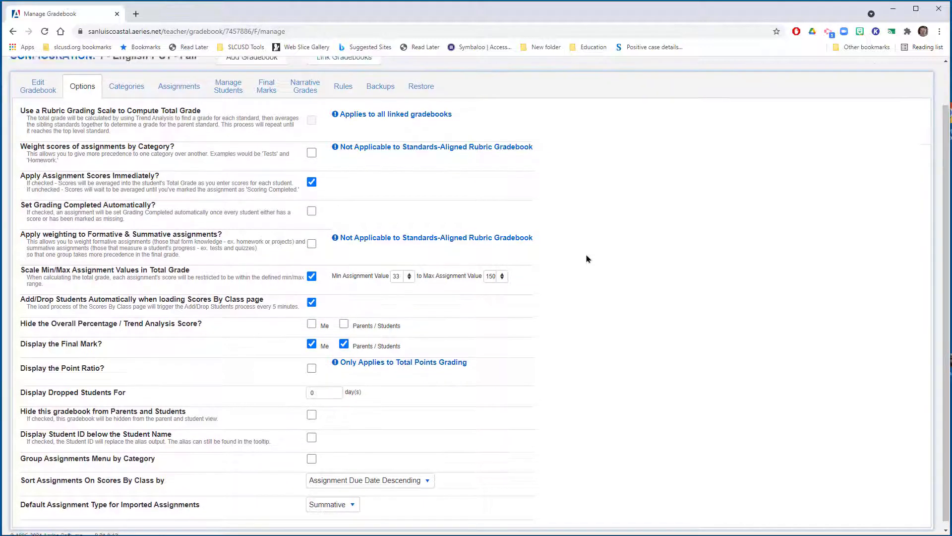
scroll(585, 255, "down", 1)
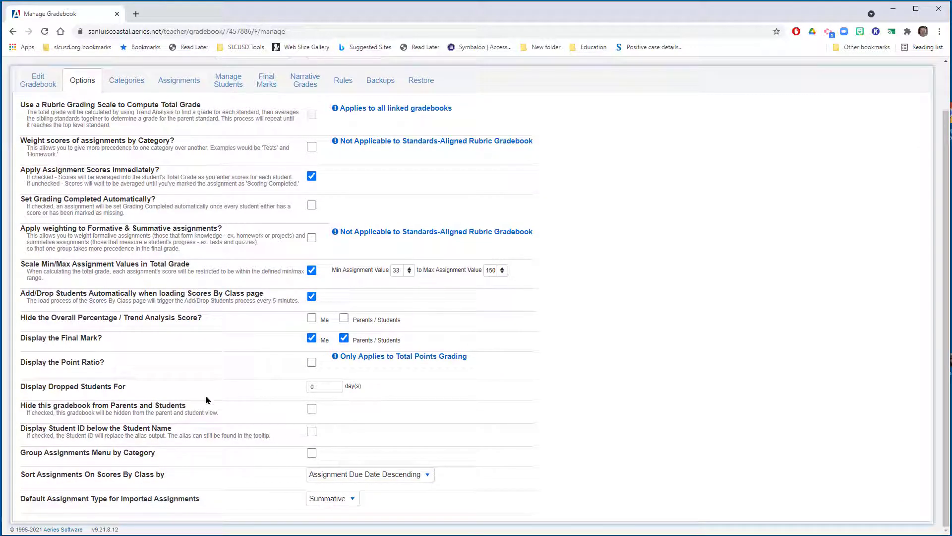
scroll(180, 397, "up", 1)
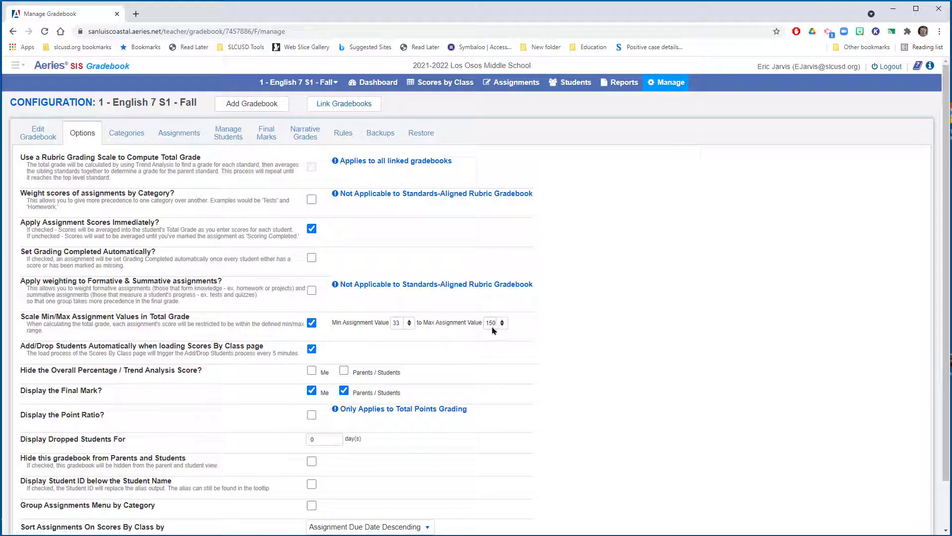
left_click_drag(528, 322, 375, 390)
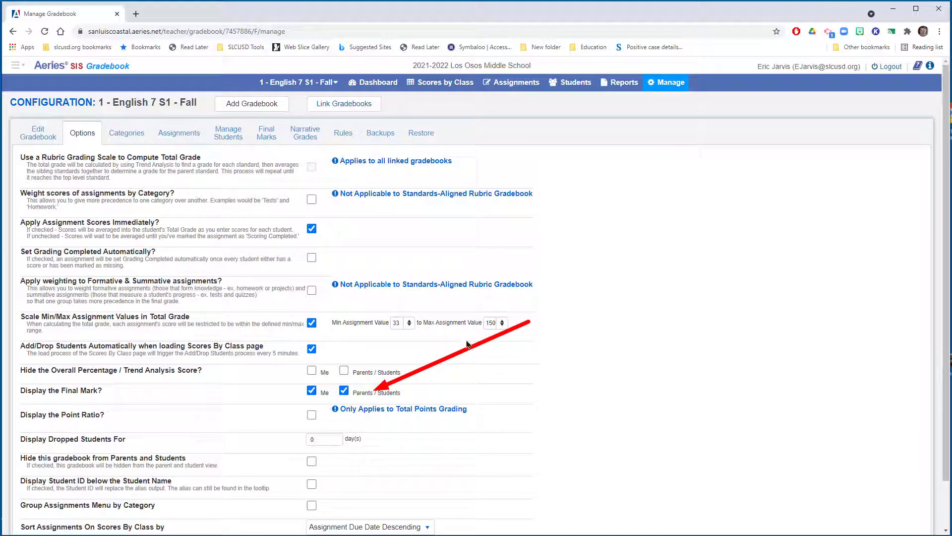
key("Escape")
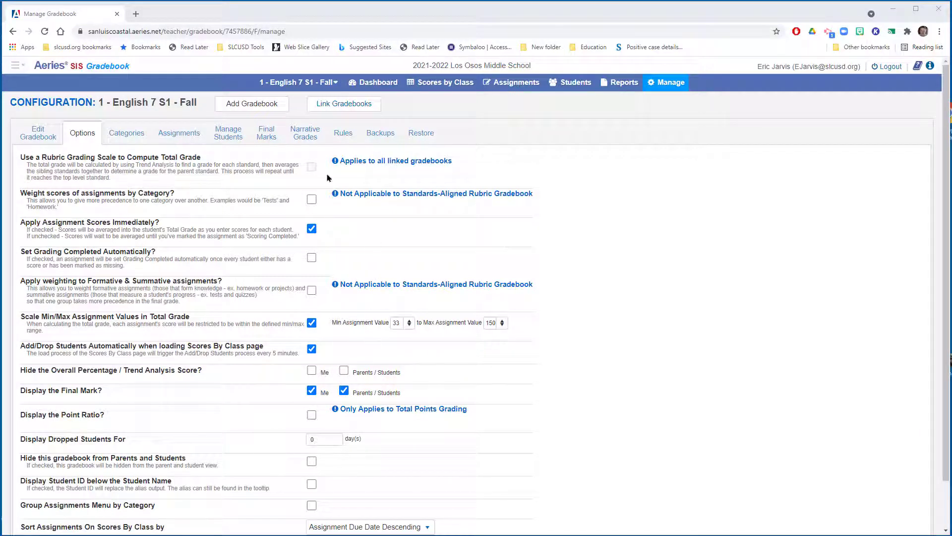
Check the gradebook's final mark percentage ranges, and look through its categories and options again.
left_click(266, 133)
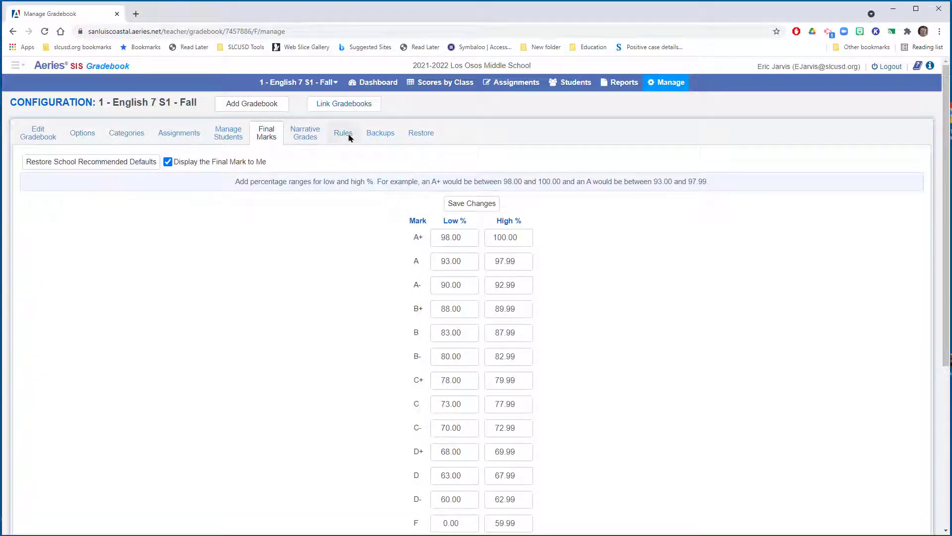
left_click(125, 134)
left_click(89, 136)
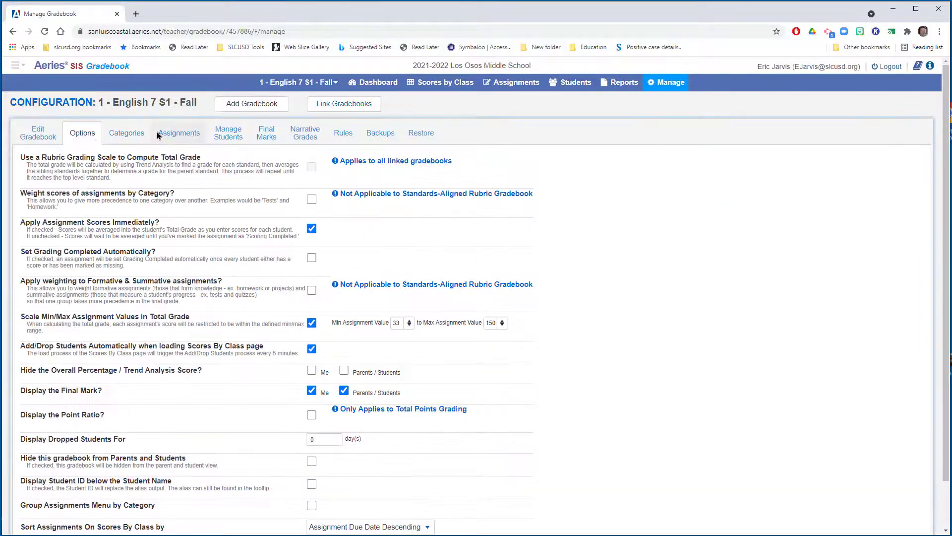
scroll(451, 166, "down", 2)
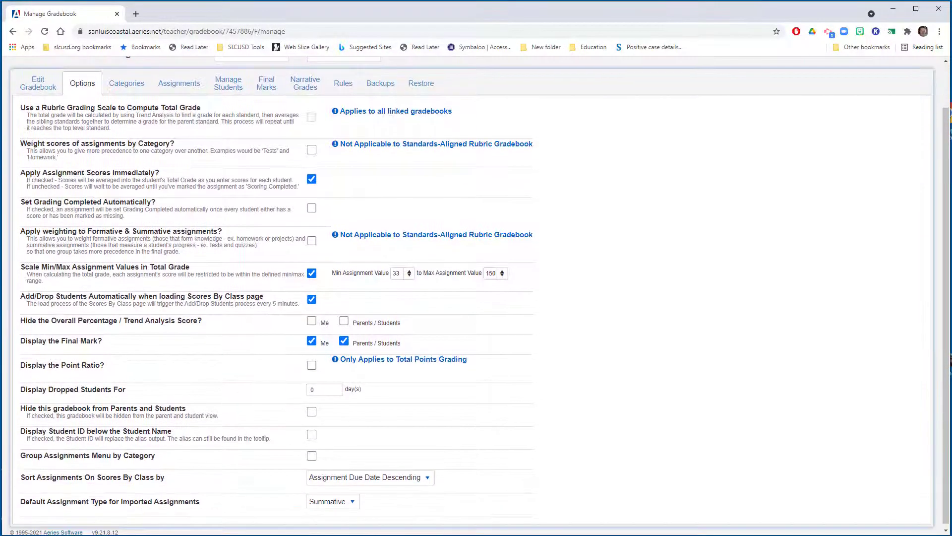
scroll(450, 248, "up", 2)
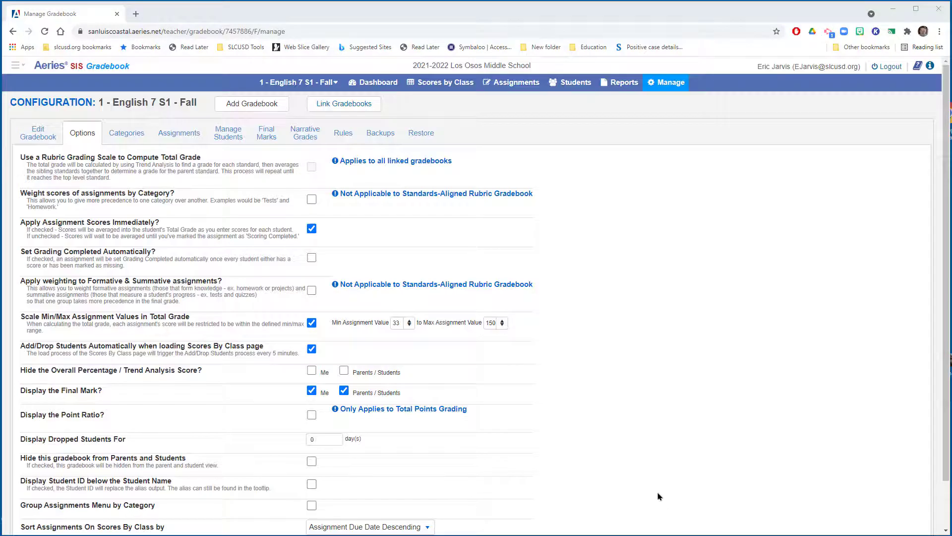
Start another gradebook copy from the dashboard and list the signed-in teacher's own 2020-2021 gradebooks.
left_click(388, 87)
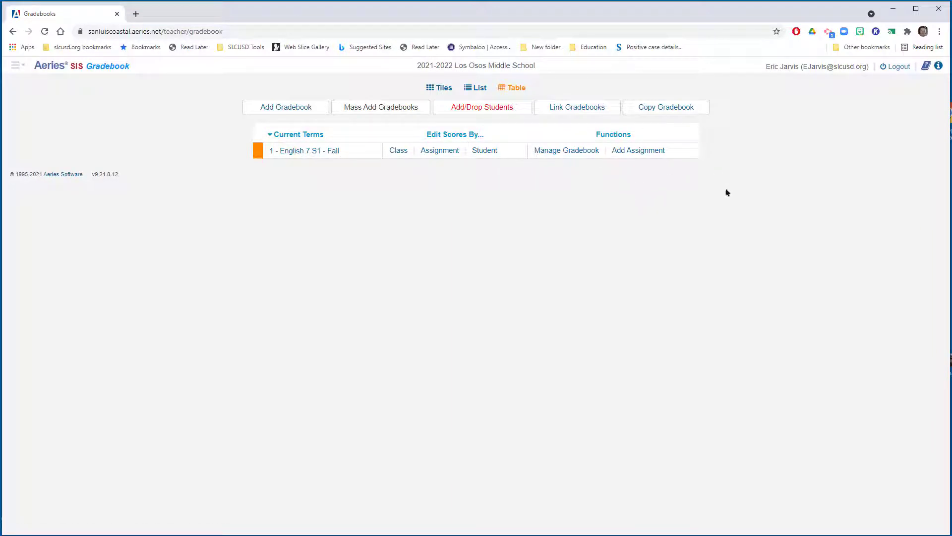
left_click(677, 112)
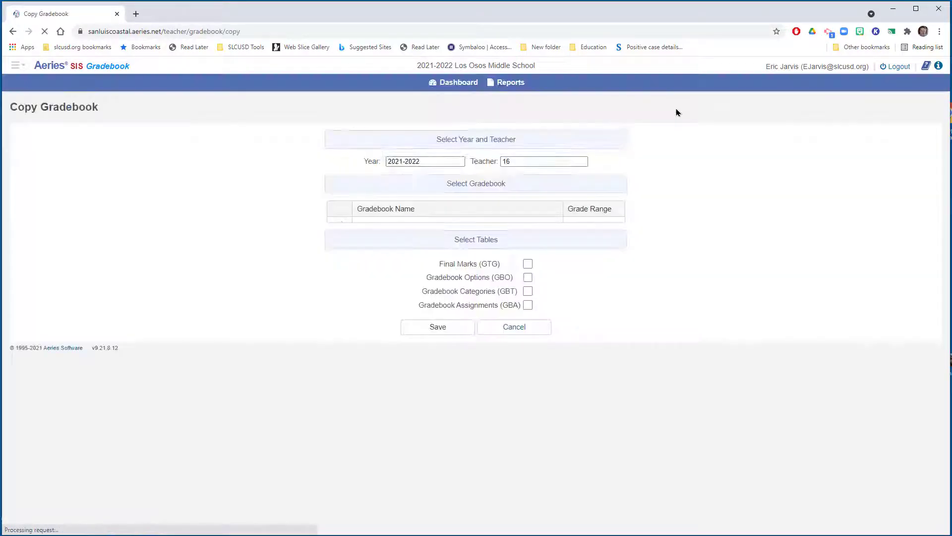
left_click(443, 166)
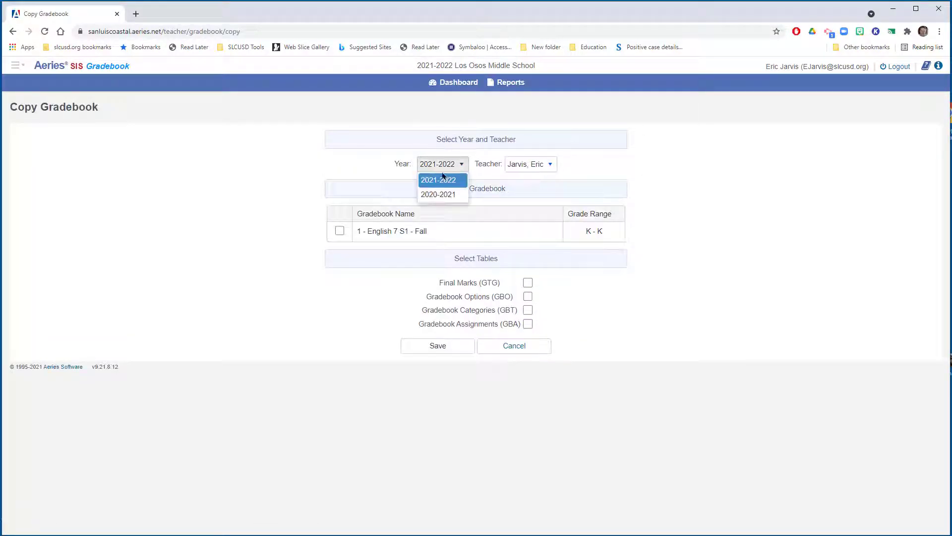
left_click(442, 194)
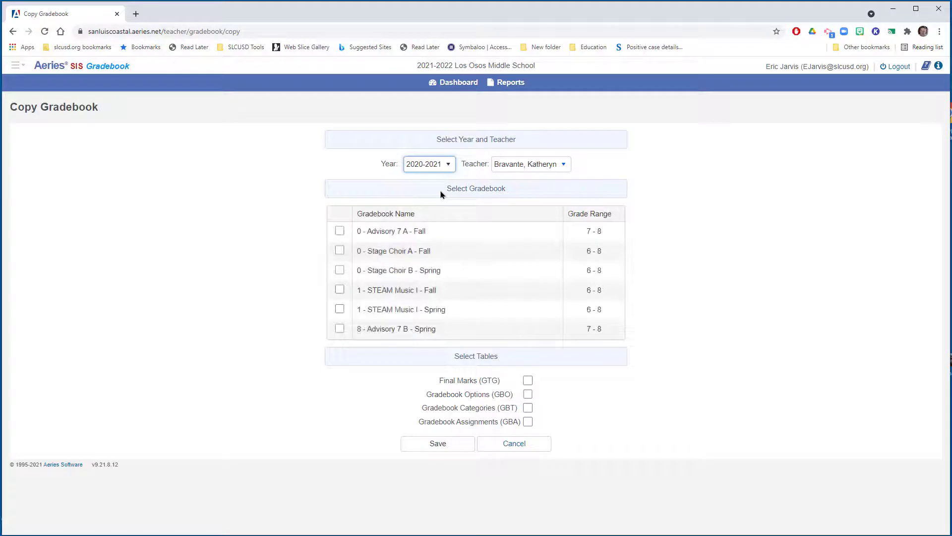
left_click(530, 165)
scroll(533, 198, "down", 5)
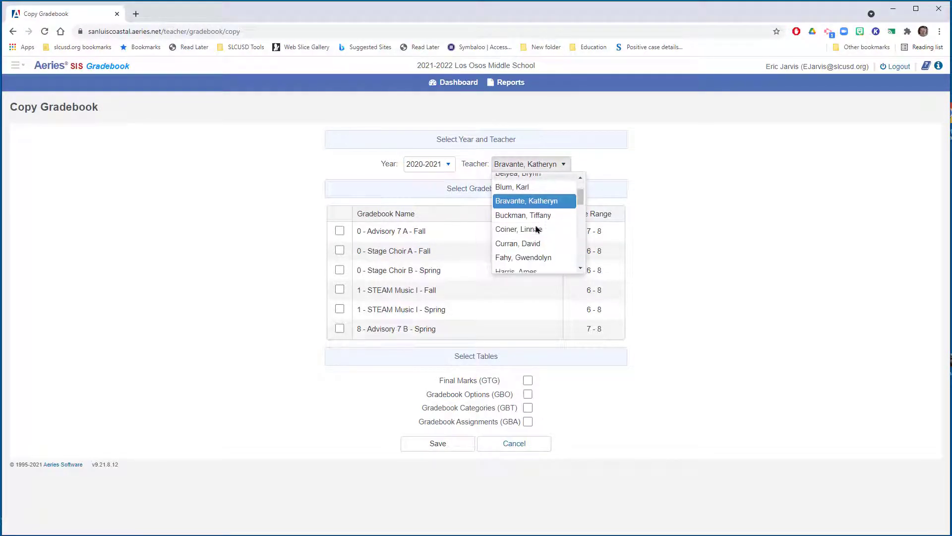
left_click(527, 215)
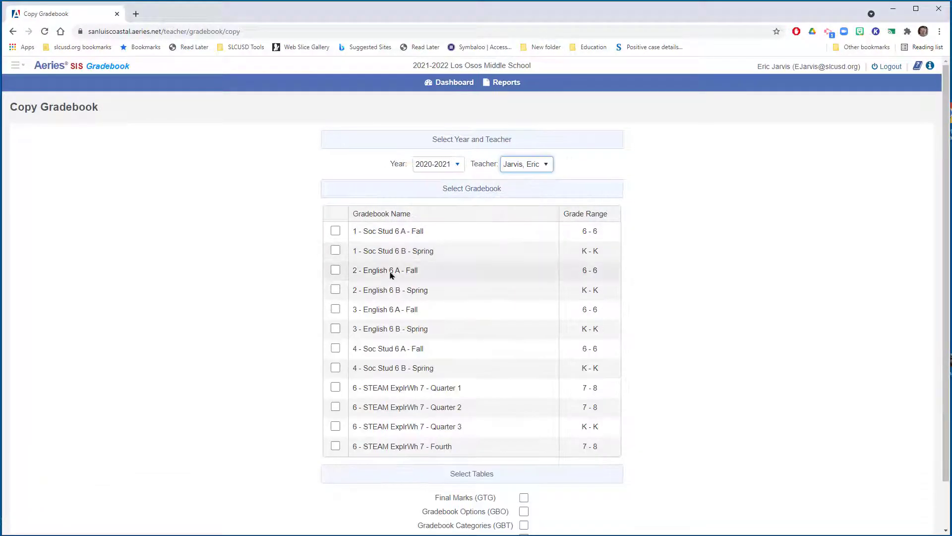
Copy the 2020-2021 "1 - Soc Stud 6 B - Spring" gradebook with its final marks, gradebook options and gradebook categories.
left_click(336, 250)
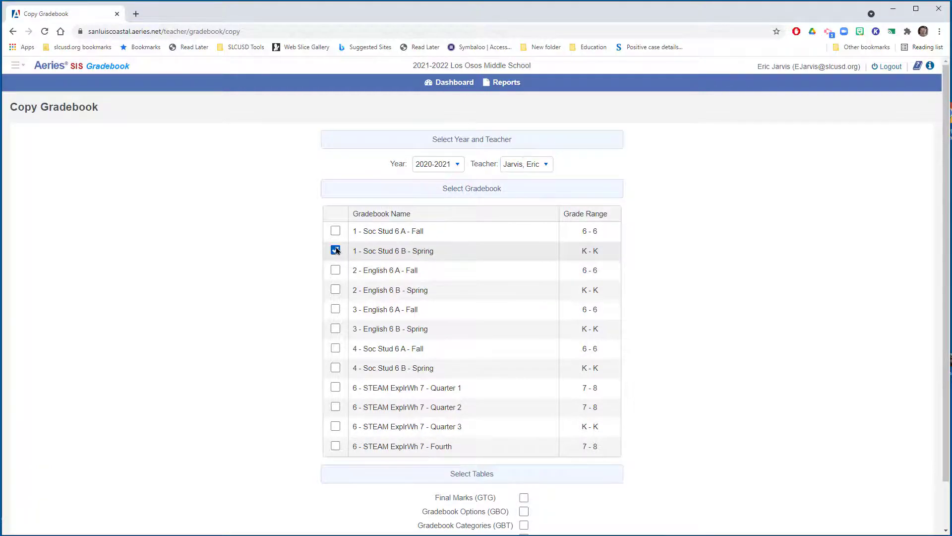
left_click(586, 393)
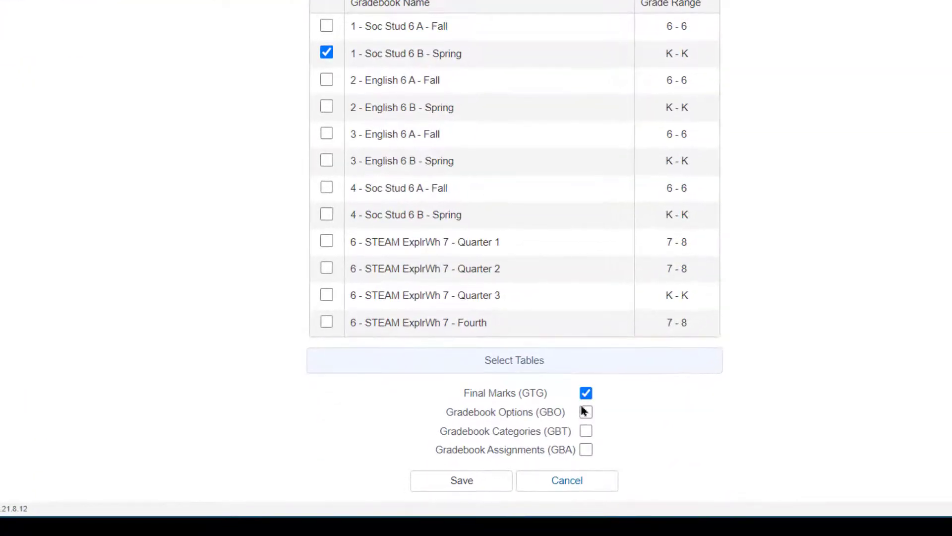
left_click(585, 411)
left_click(585, 432)
left_click(483, 485)
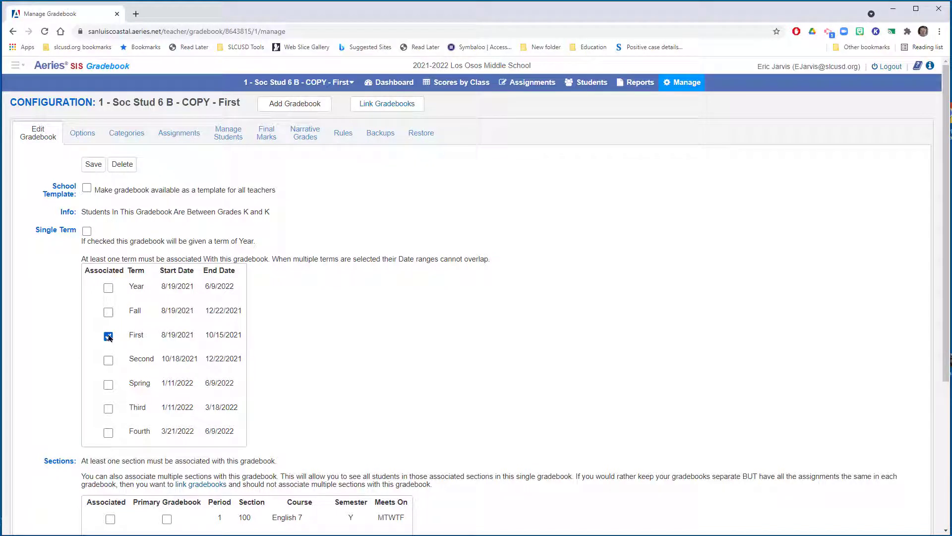
Assign the copied Soc Stud gradebook to the Fall term instead of First, and associate it with period 2, section 201, World History 7.
left_click(108, 314)
left_click(108, 337)
left_click(524, 108)
scroll(293, 344, "down", 3)
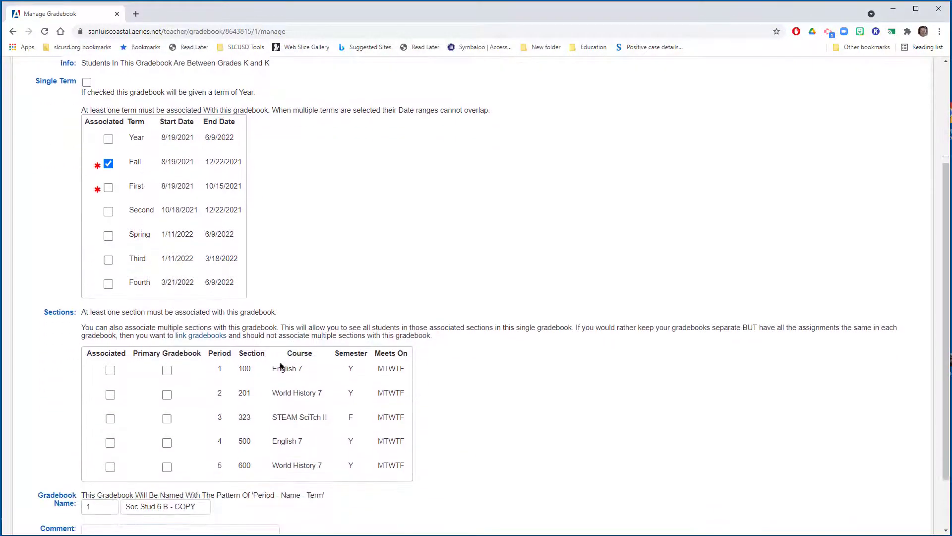
left_click(110, 394)
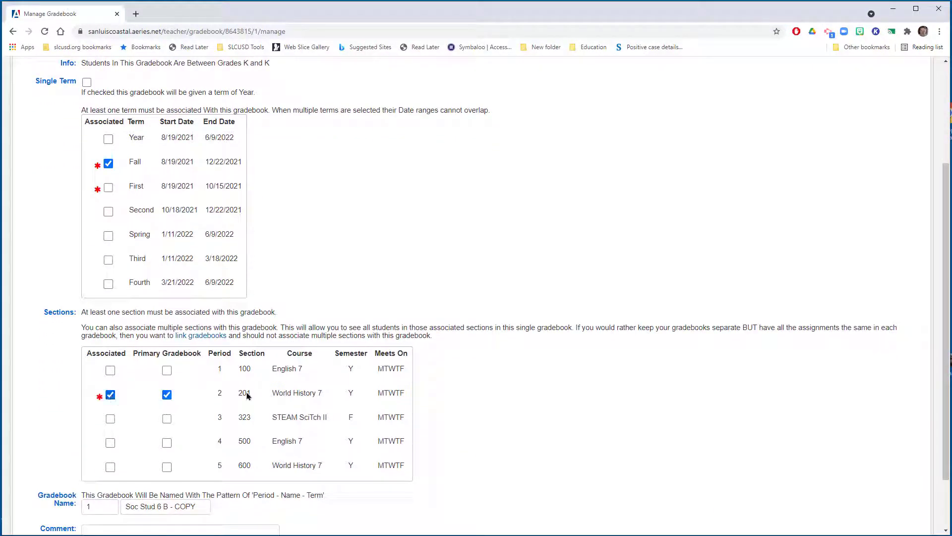
Name the gradebook "World History S1" with period number 2, and save the configuration.
scroll(229, 436, "down", 2)
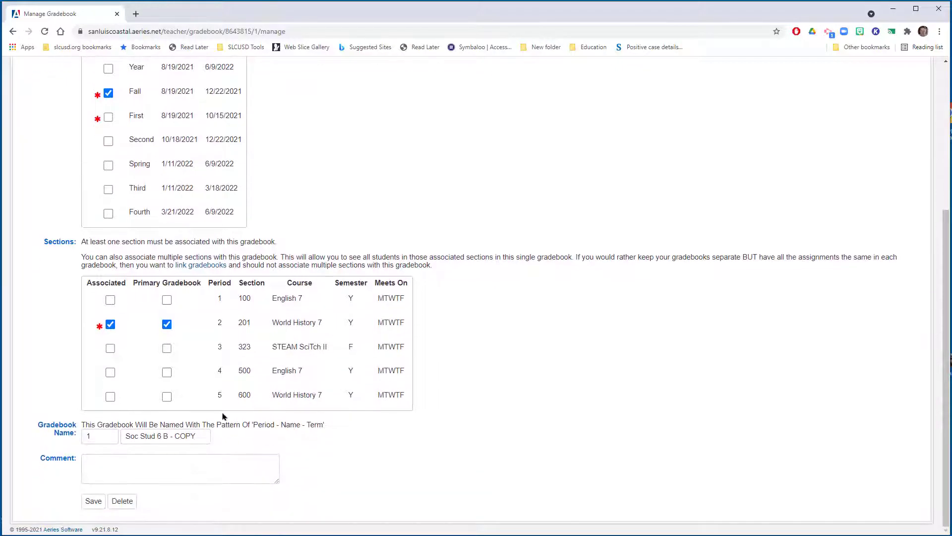
left_click_drag(201, 436, 122, 436)
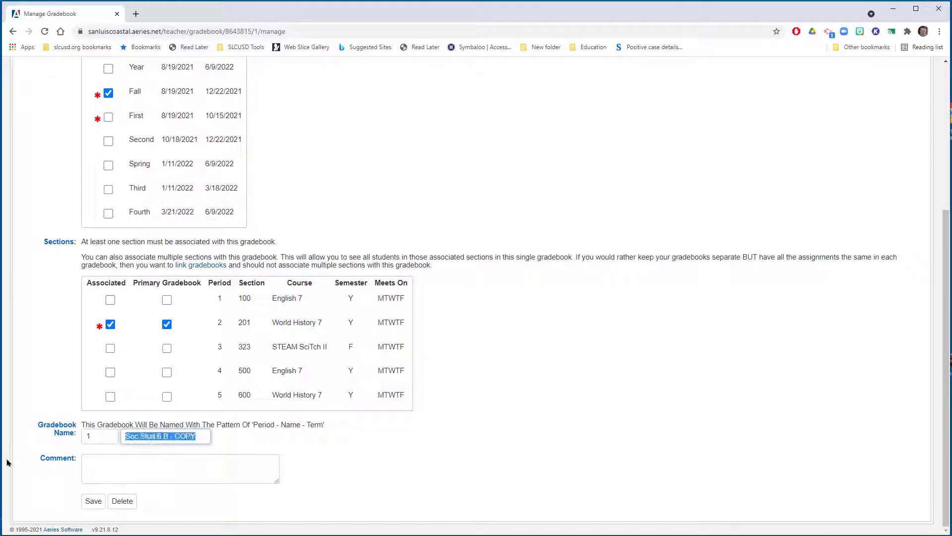
type("Wo")
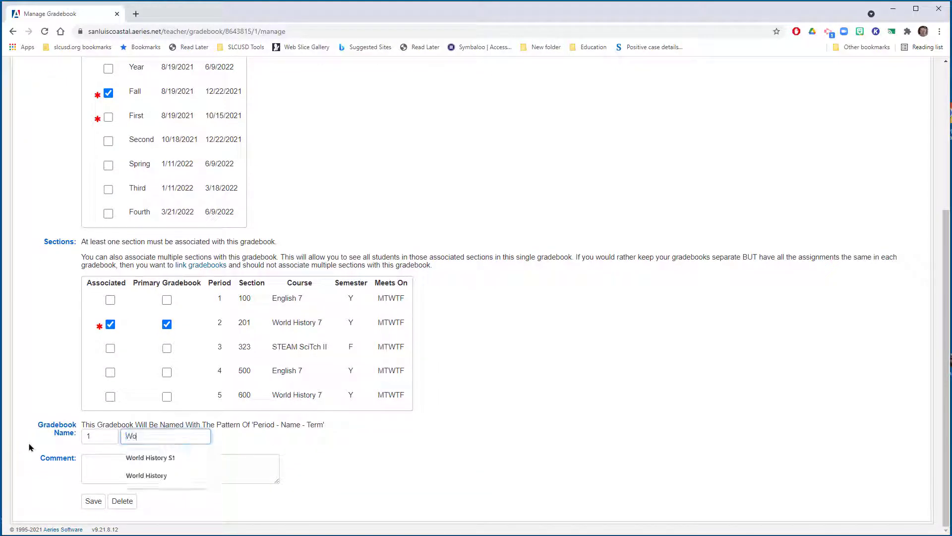
type("rld History S1")
left_click(184, 458)
double_click(105, 436)
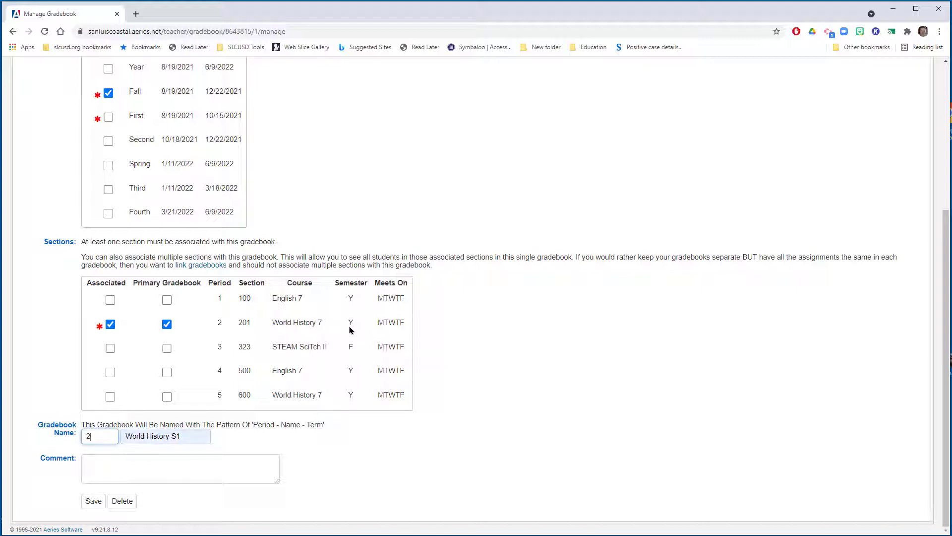
left_click(93, 501)
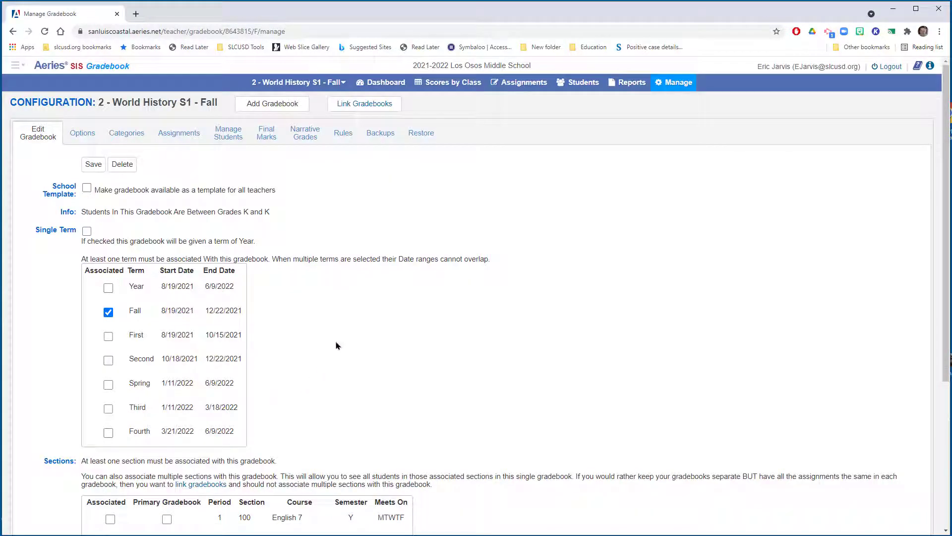
From the dashboard, copy the 2021-2022 "1 - English 7 S1 - Fall" gradebook with its final marks and gradebook options.
left_click(387, 82)
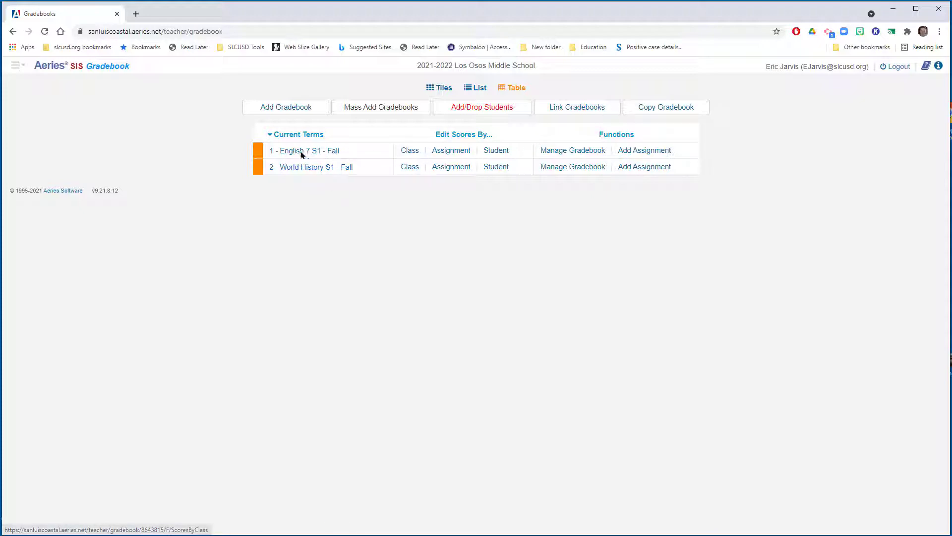
left_click(701, 116)
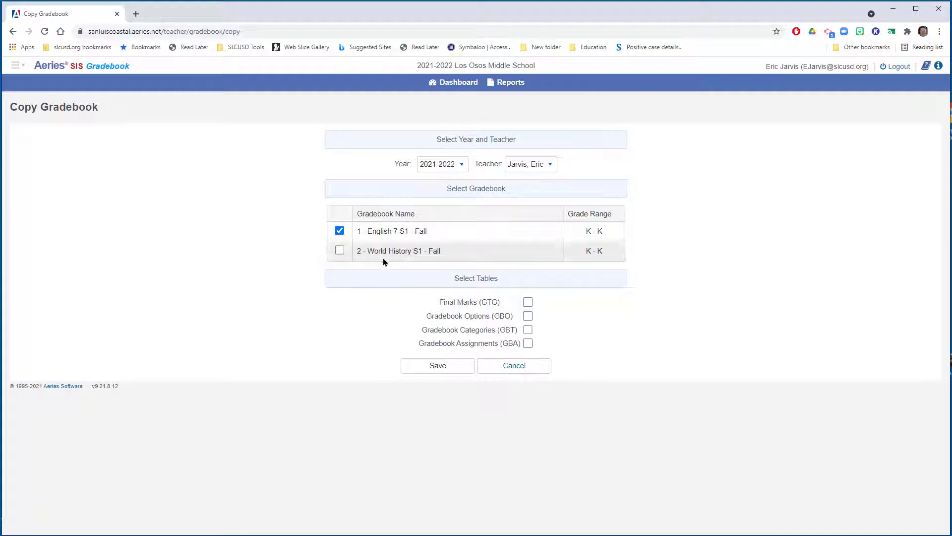
left_click(527, 302)
left_click(528, 317)
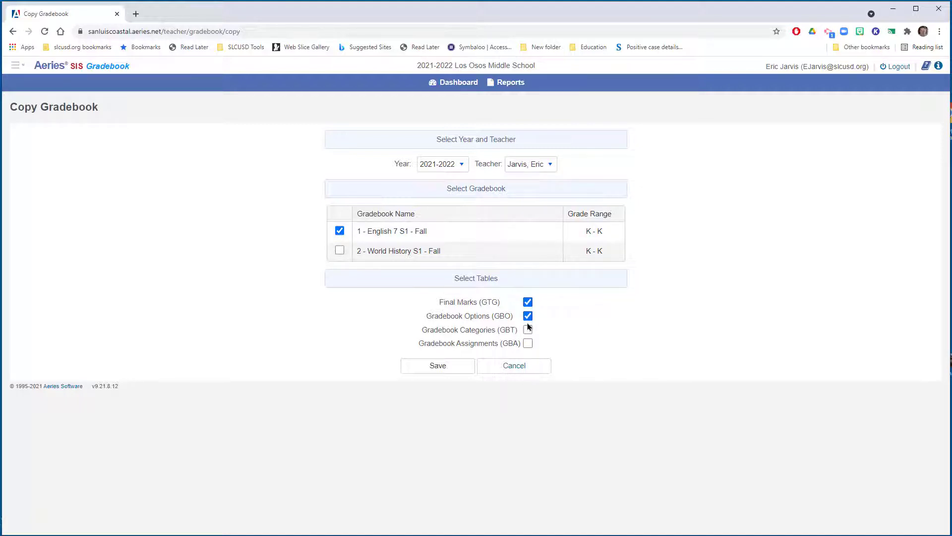
left_click(464, 371)
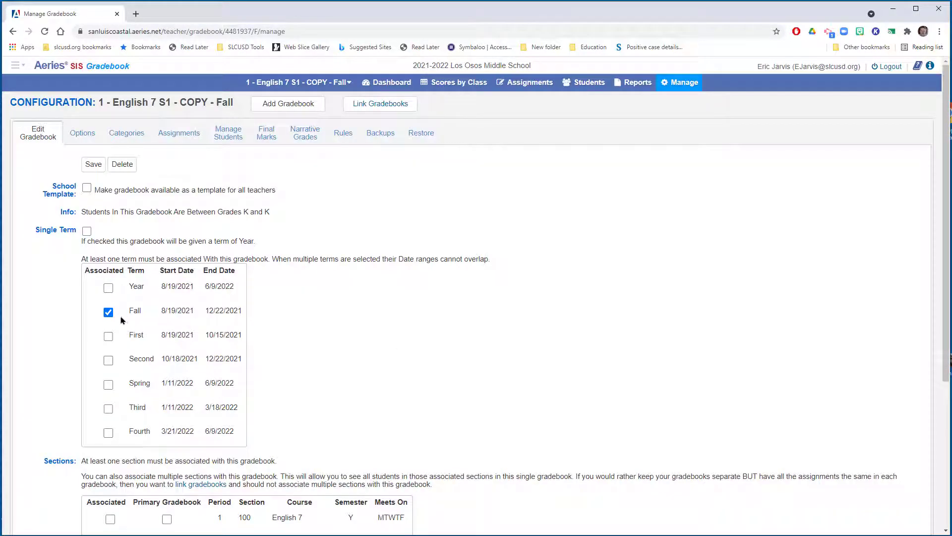
Keep the Fall term on the English 7 copy and associate it with period 4, section 500, English 7.
left_click(108, 312)
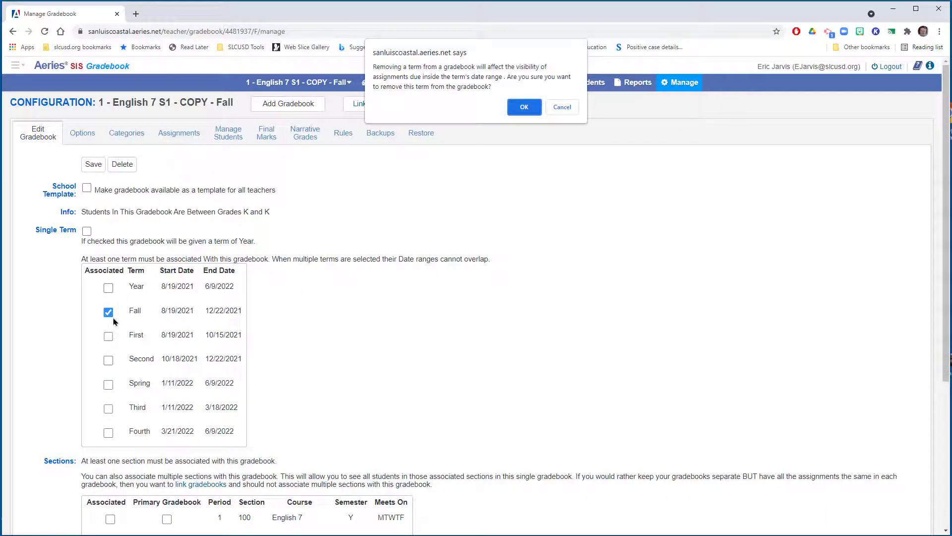
left_click(555, 111)
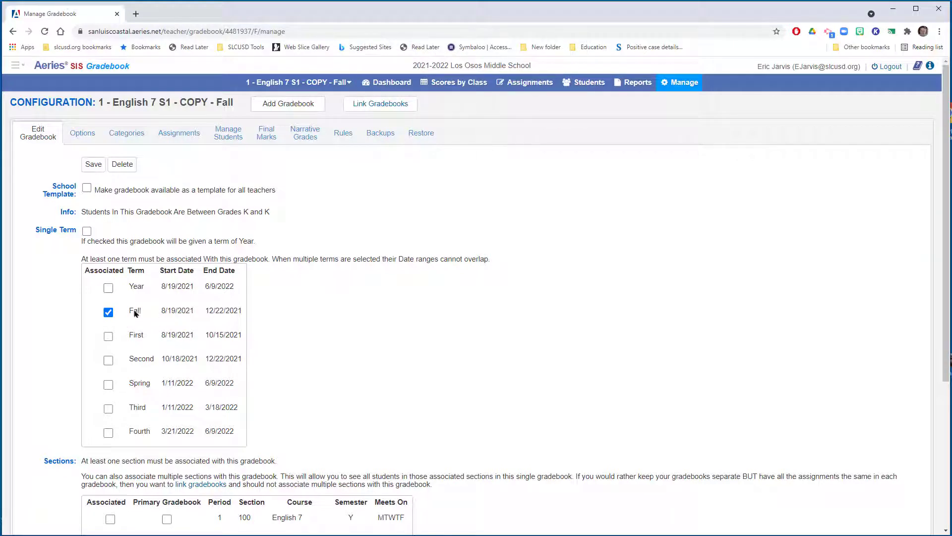
scroll(272, 352, "down", 3)
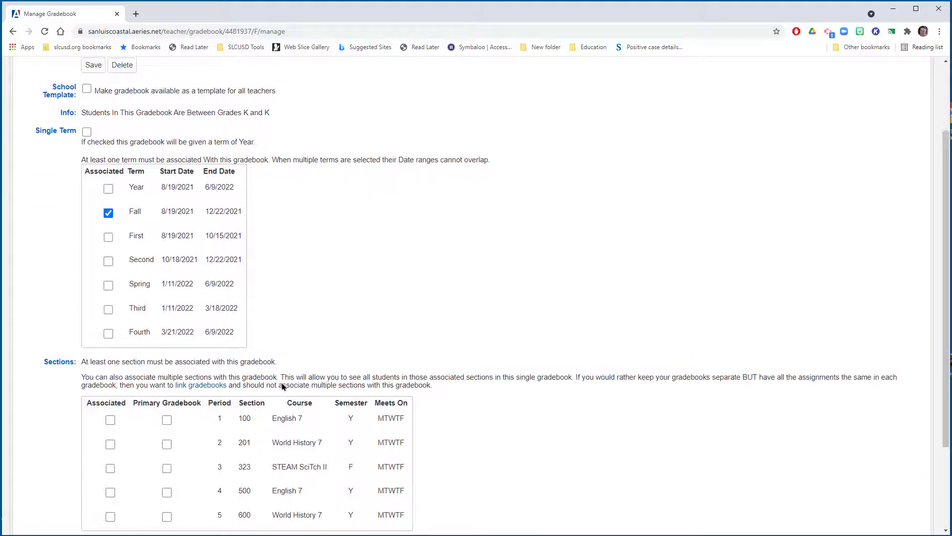
scroll(314, 323, "down", 1)
scroll(264, 274, "down", 2)
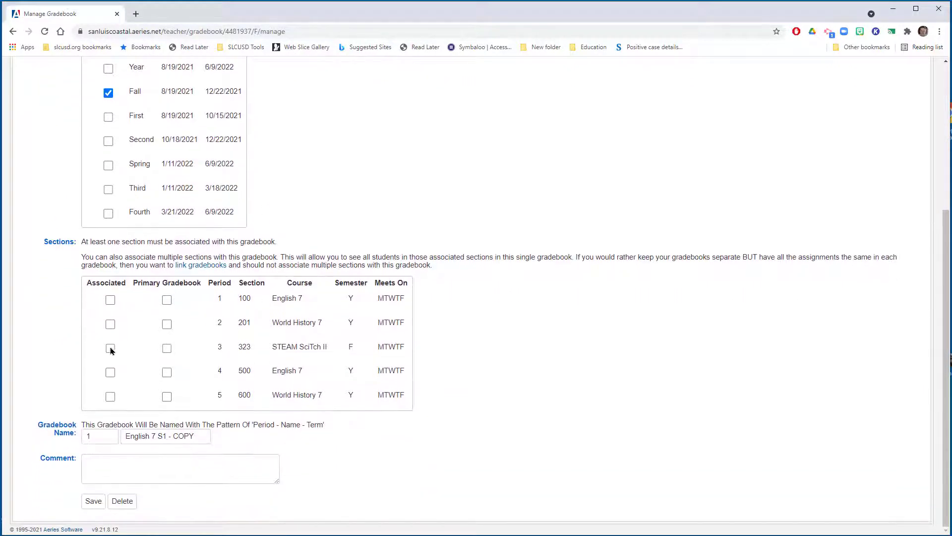
left_click(110, 372)
Change the copy's period number to 4, shorten its name to "English 7 S1", and save the configuration.
double_click(88, 436)
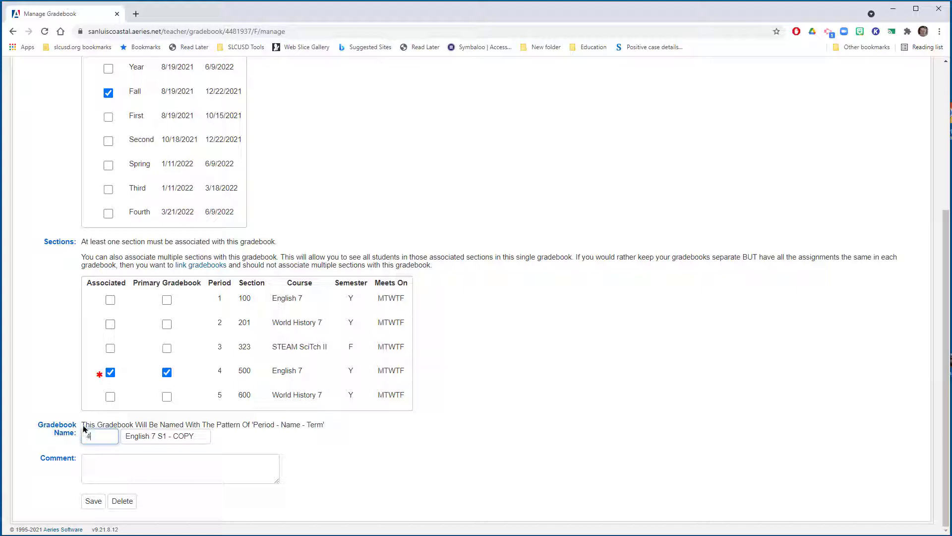
left_click_drag(209, 435, 168, 434)
key("BackSpace")
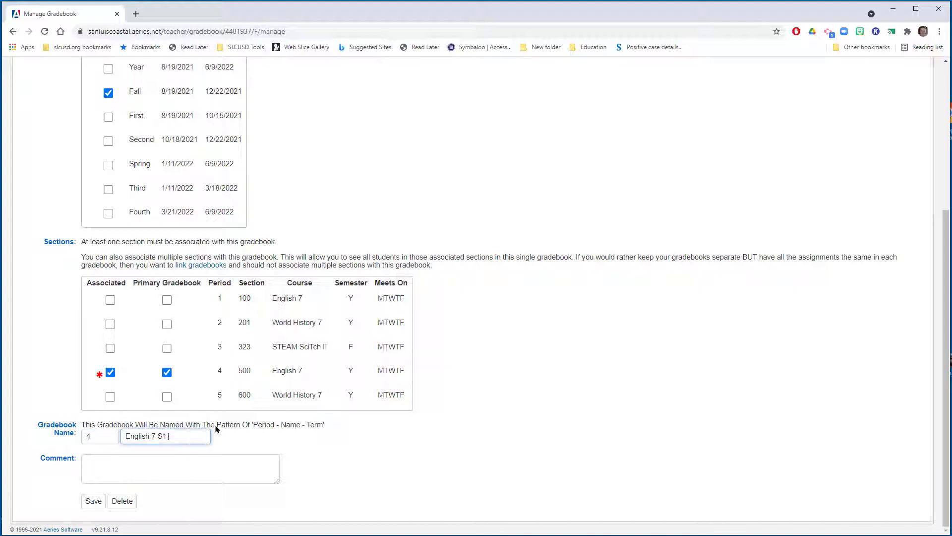
left_click(99, 502)
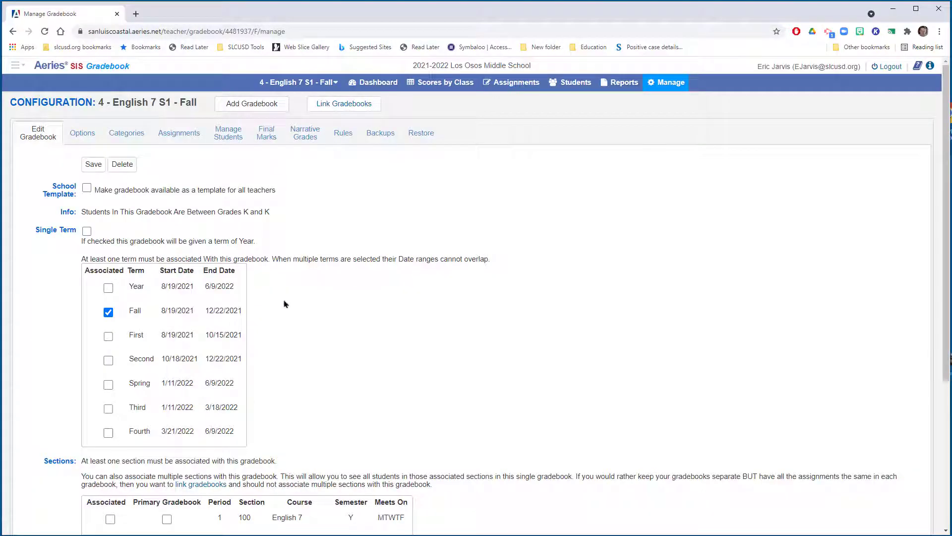
From the dashboard, copy the 2021-2022 "2 - World History S1 - Fall" gradebook with its final marks and gradebook options.
left_click(375, 83)
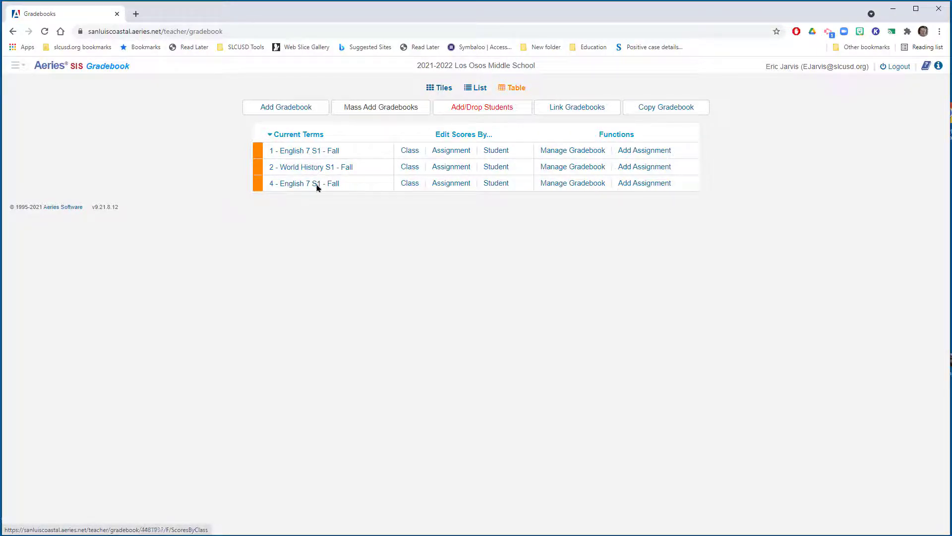
left_click(691, 115)
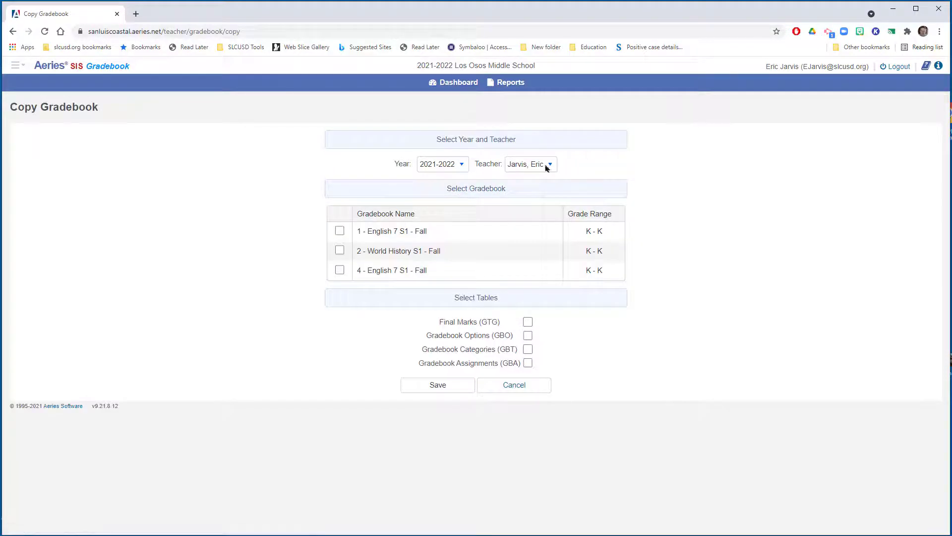
left_click(339, 249)
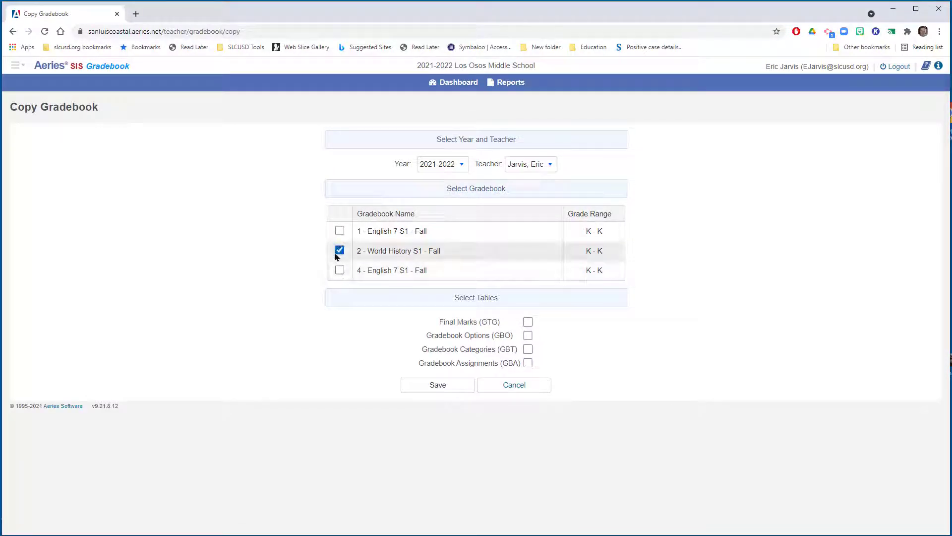
left_click(528, 321)
left_click(528, 336)
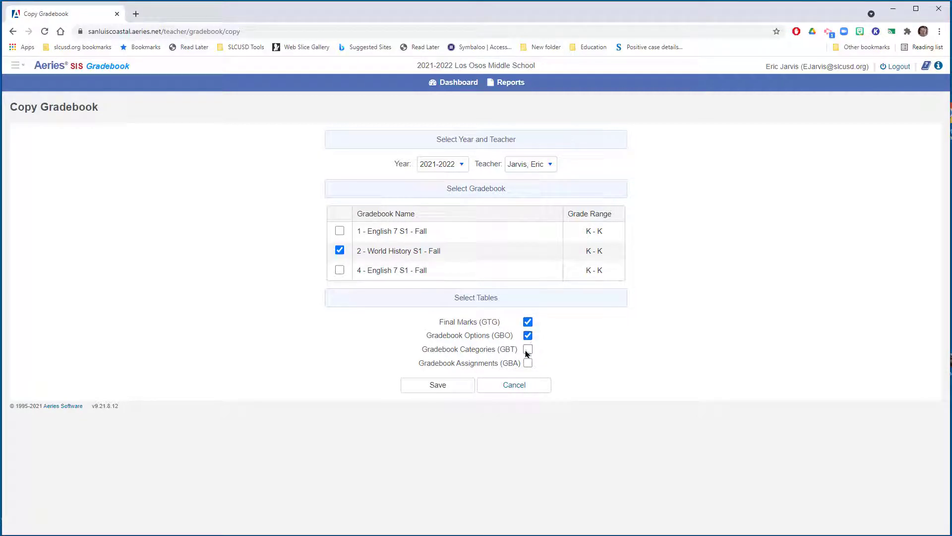
left_click(448, 389)
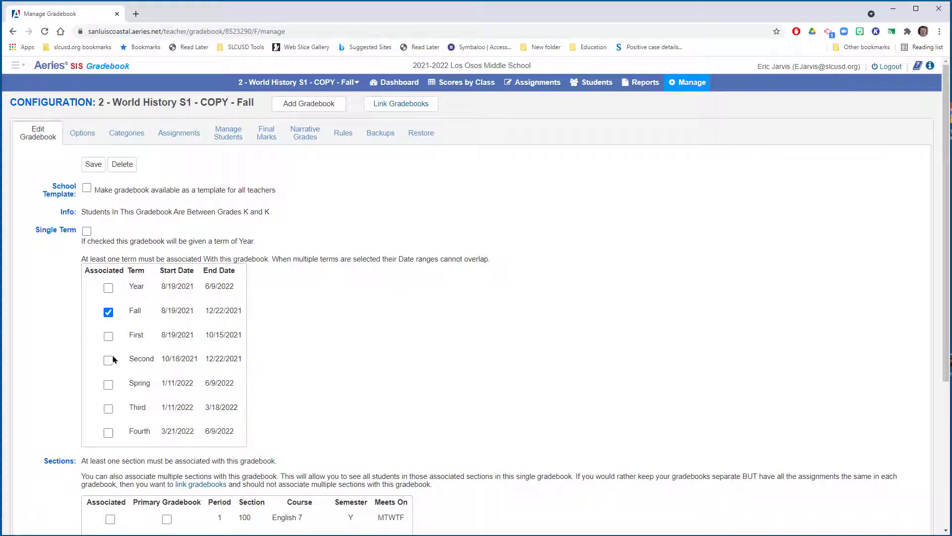
Associate the World History copy with period 5, section 600, World History 7, and check its Fall term selection.
scroll(255, 405, "down", 4)
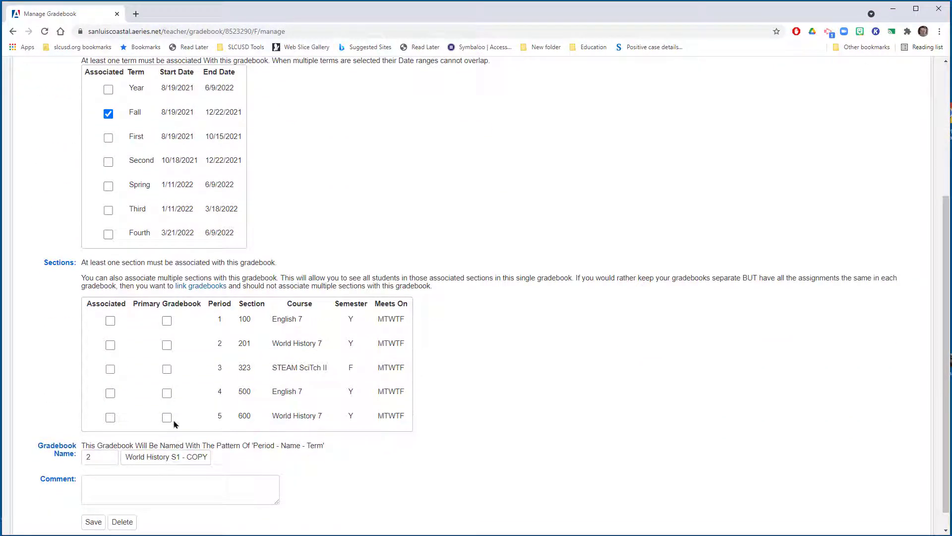
left_click(110, 417)
scroll(315, 410, "up", 2)
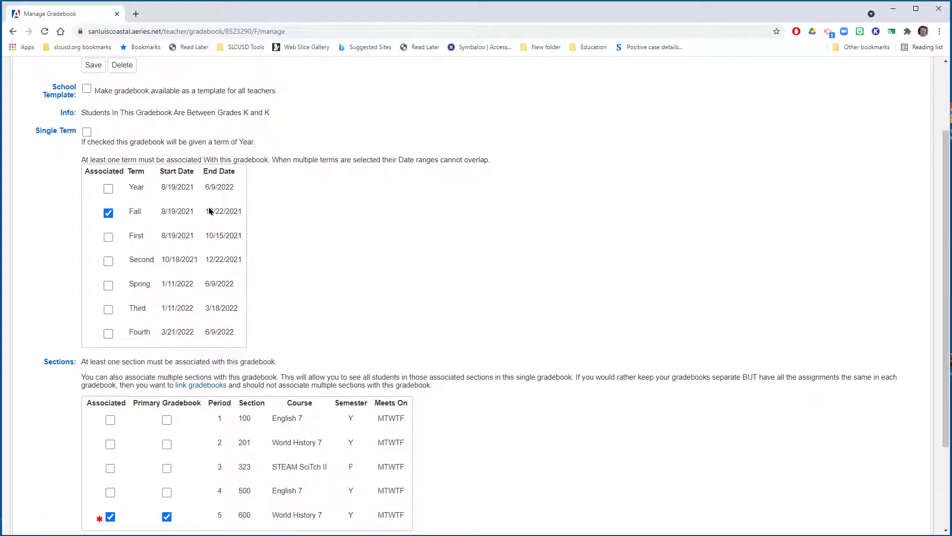
scroll(256, 313, "down", 2)
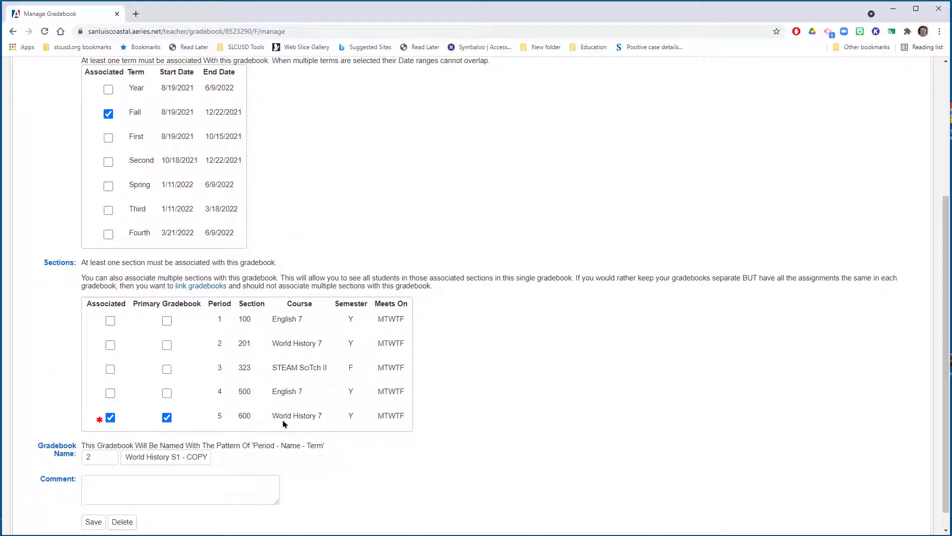
Remove the COPY suffix so the gradebook is named "World History S1", and save the configuration.
scroll(286, 347, "down", 1)
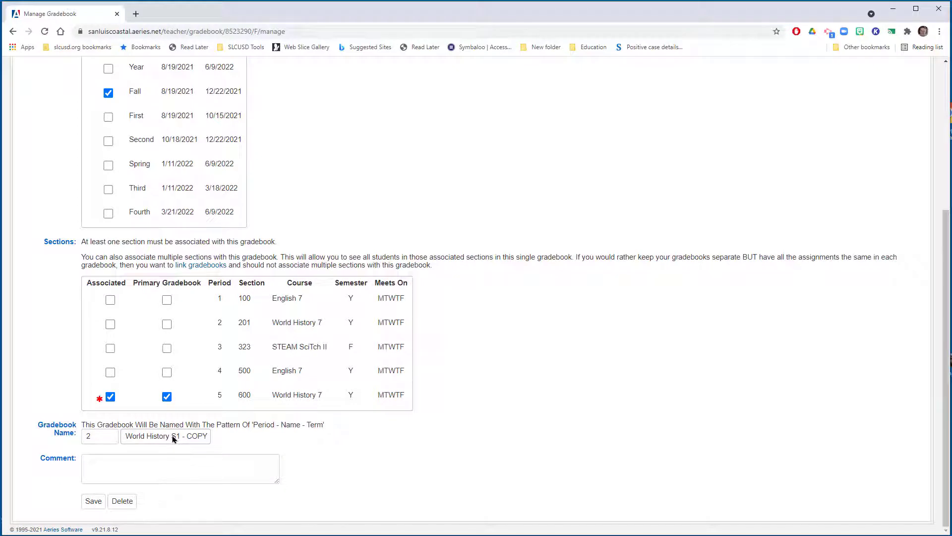
double_click(96, 436)
left_click(173, 437)
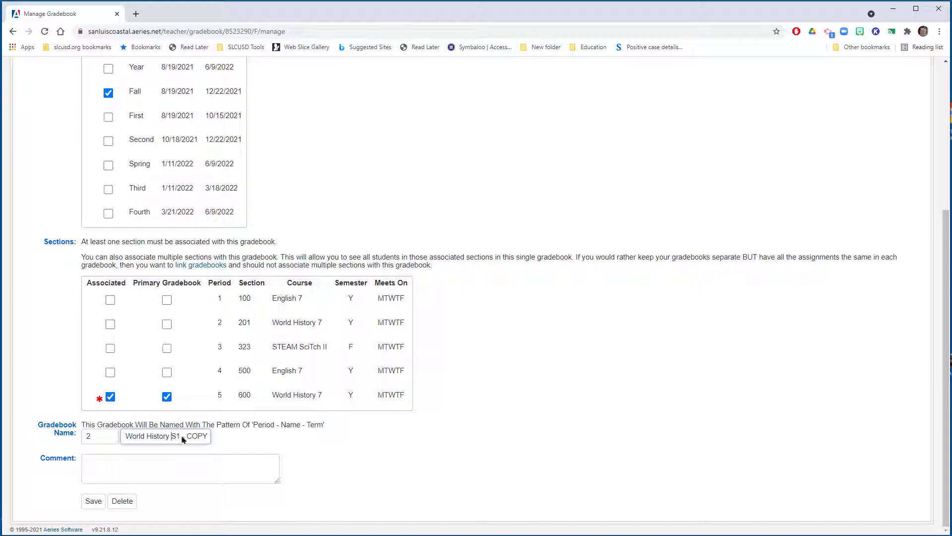
left_click_drag(181, 437, 226, 438)
key("BackSpace")
left_click(93, 501)
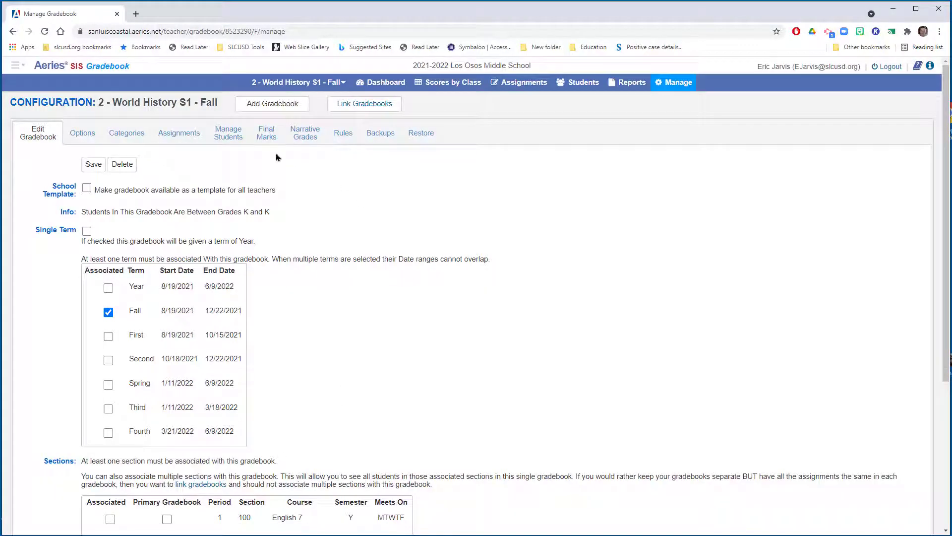
From the dashboard, open the second "2 - World History S1 - Fall" gradebook's configuration, set its period number to 5, and save it.
left_click(387, 82)
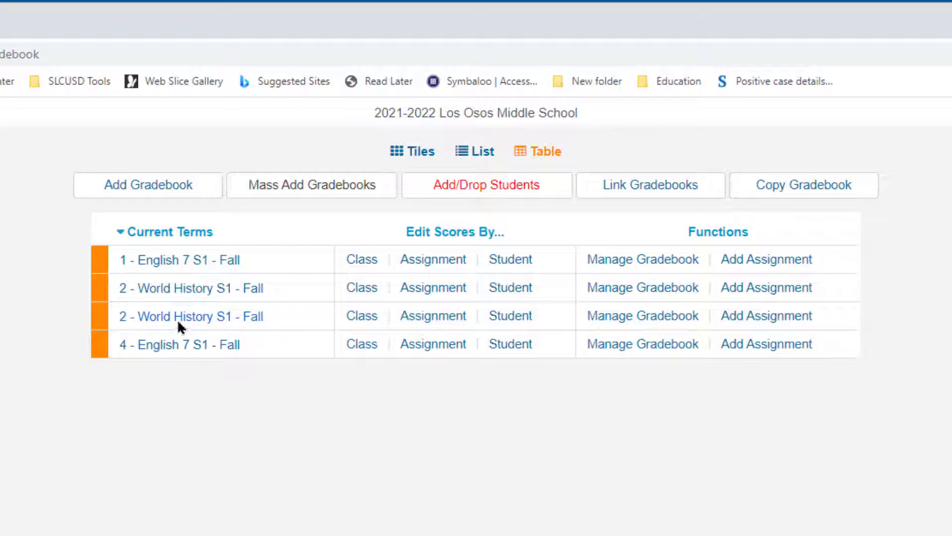
left_click(679, 316)
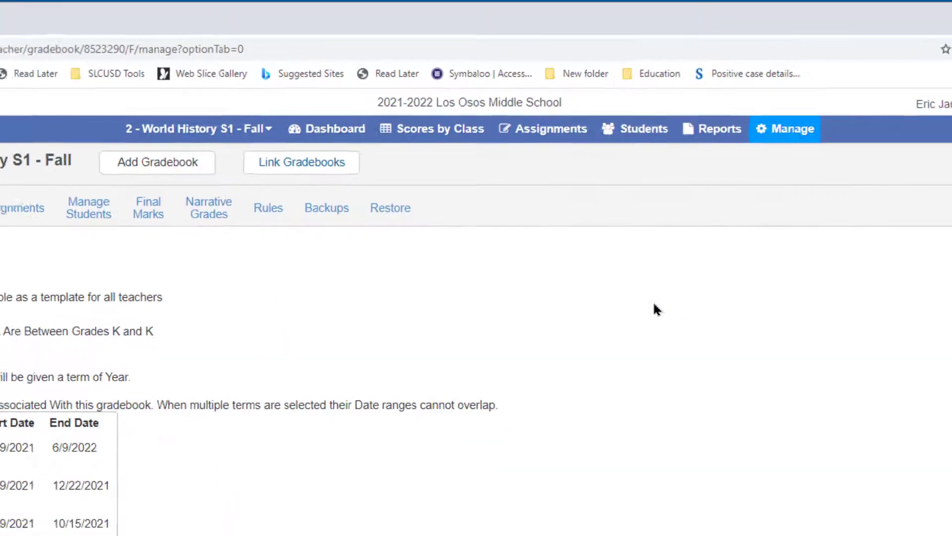
scroll(309, 511, "down", 5)
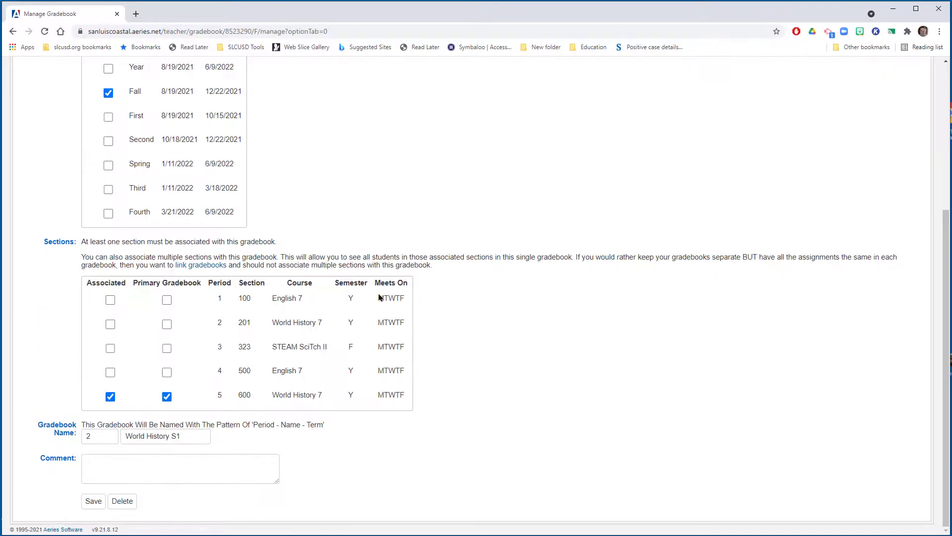
double_click(105, 439)
left_click(94, 502)
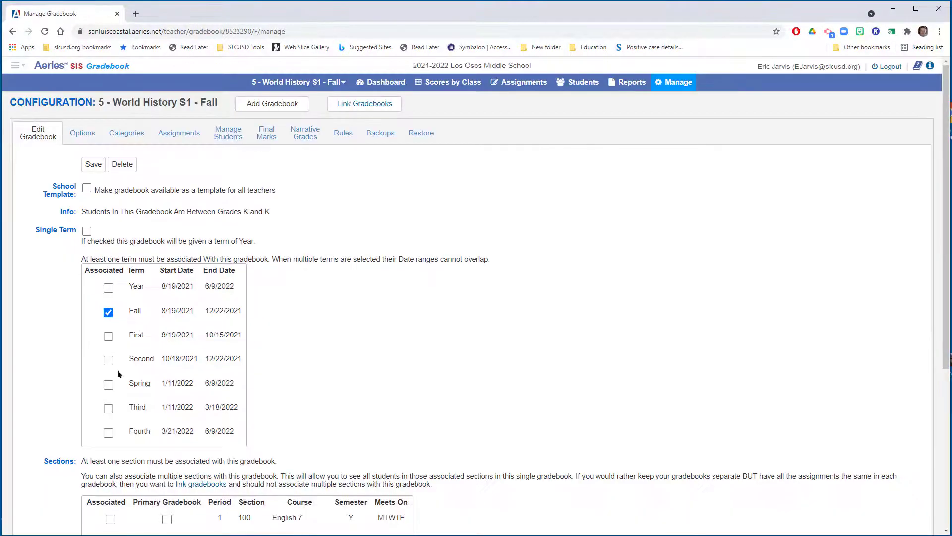
scroll(361, 339, "down", 5)
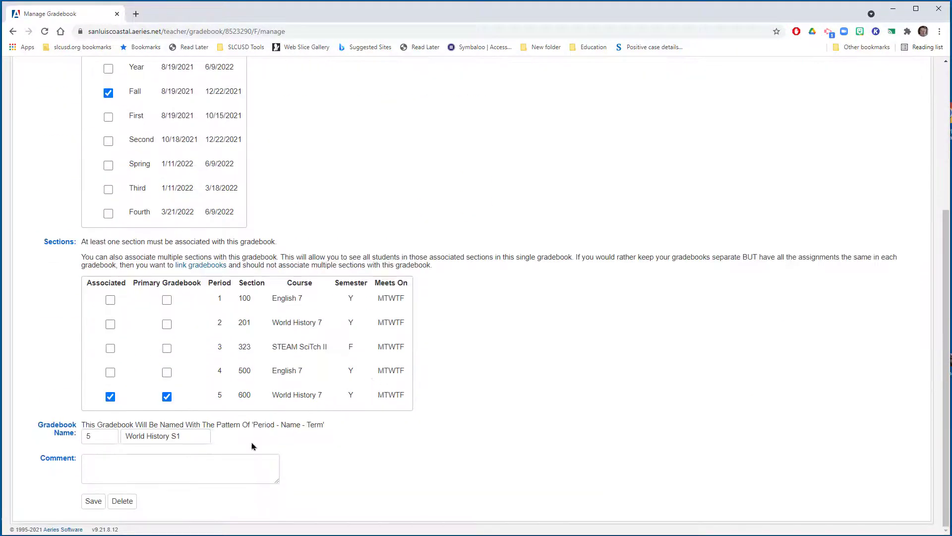
left_click(93, 502)
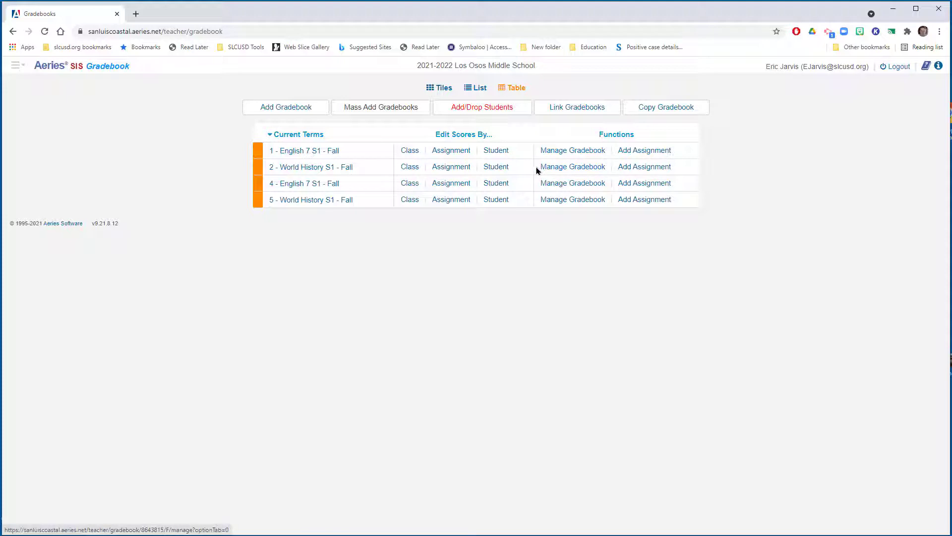
Start a gradebook copy from the dashboard, choosing 2020-2021 as the source year and the signed-in teacher's own gradebooks.
left_click(685, 114)
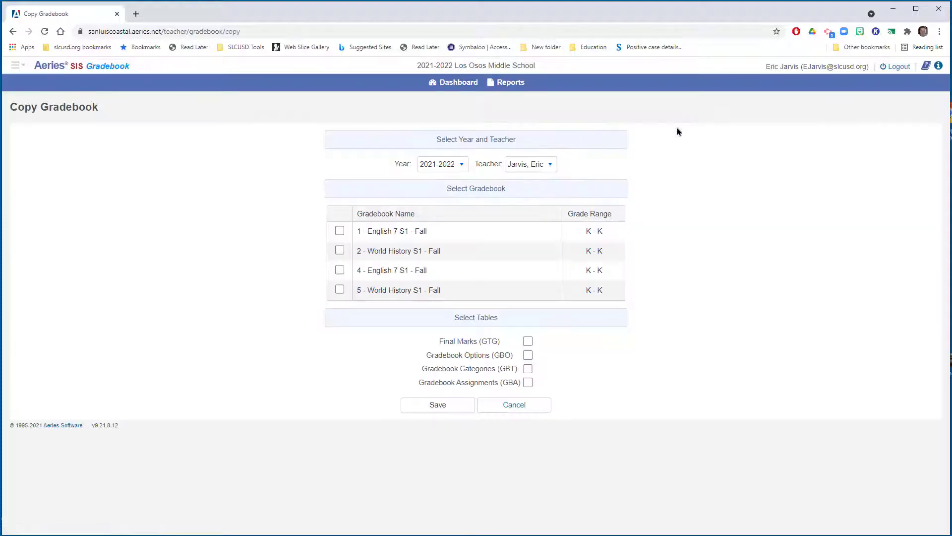
left_click(460, 171)
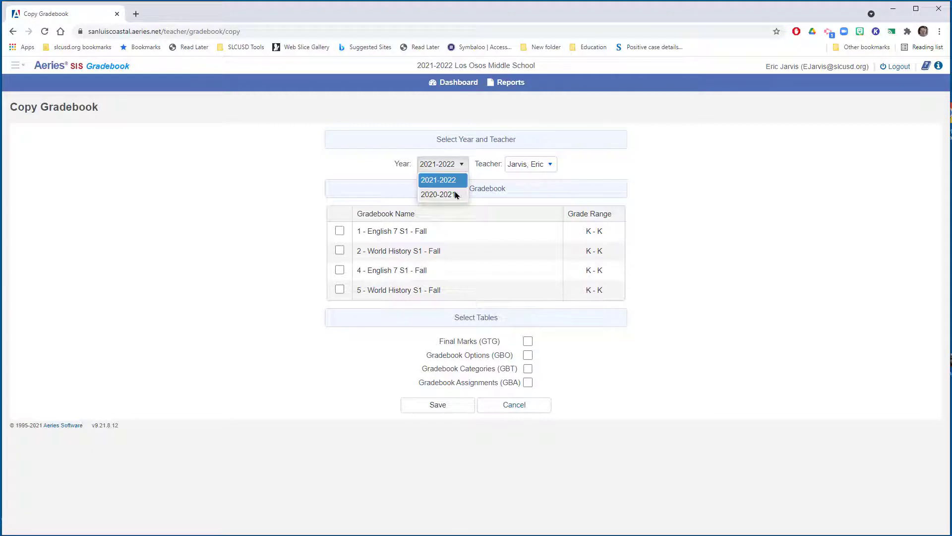
left_click(455, 194)
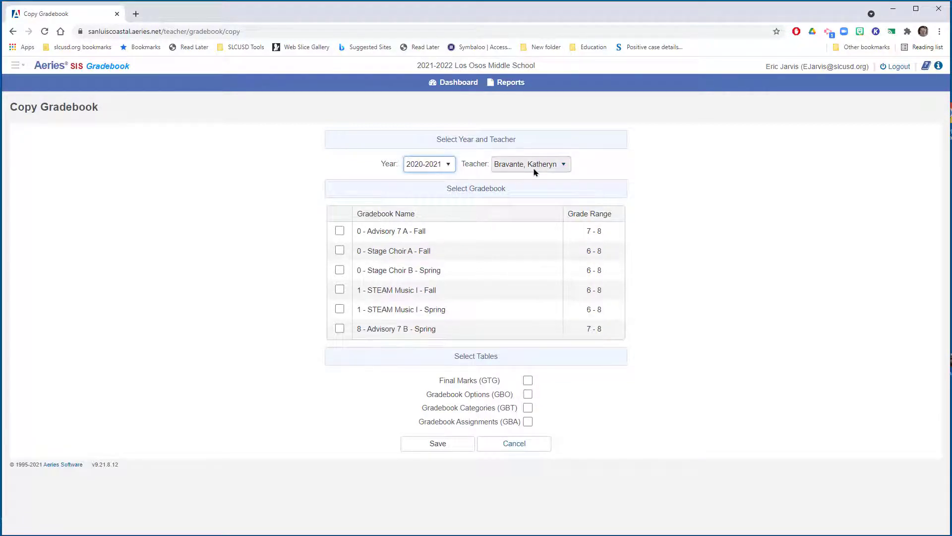
left_click(534, 170)
scroll(535, 187, "down", 5)
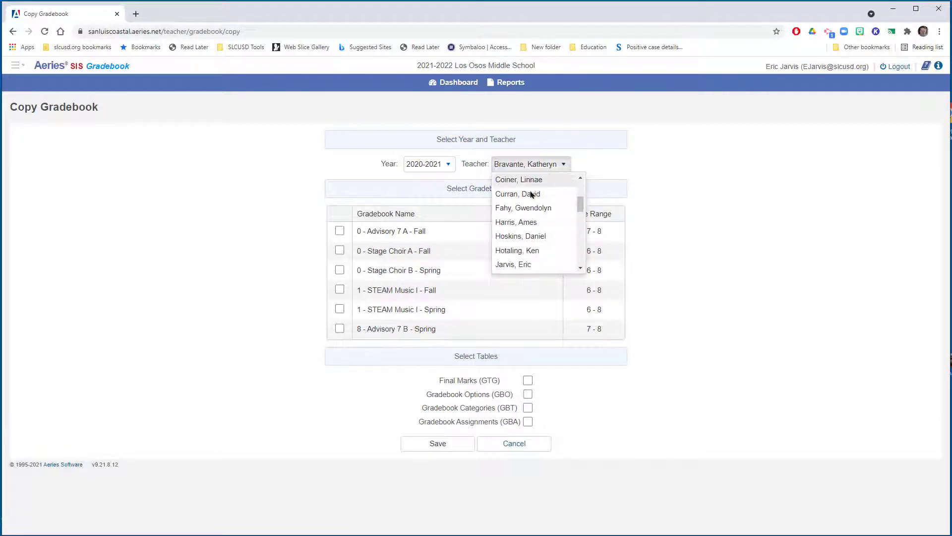
left_click(532, 214)
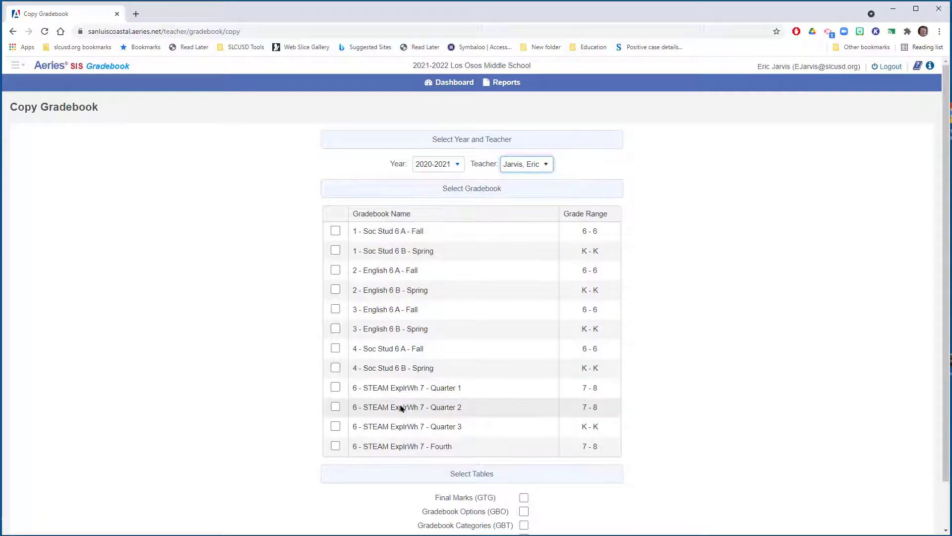
Copy the "6 - STEAM ExplrWh 7 - Quarter 1" gradebook with its final marks, gradebook options and gradebook categories.
left_click(336, 387)
scroll(516, 362, "down", 2)
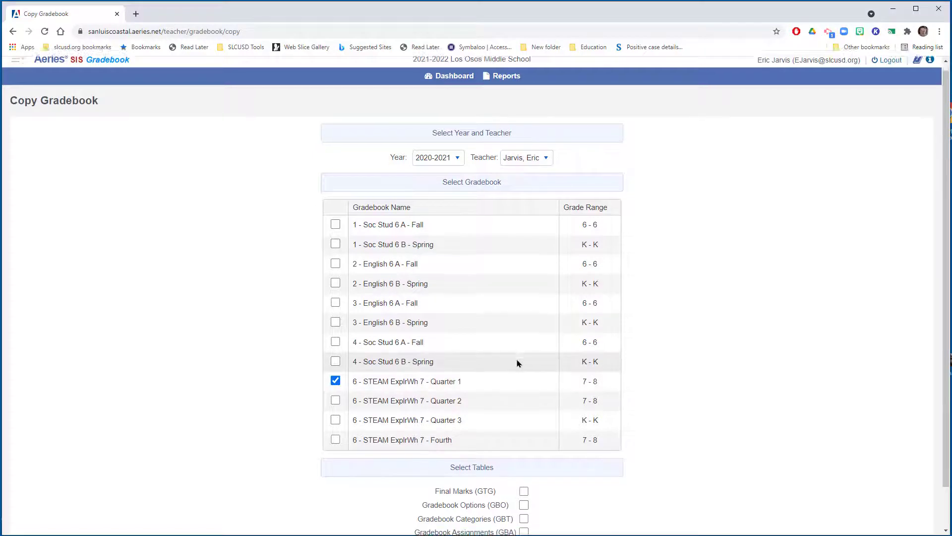
left_click(523, 447)
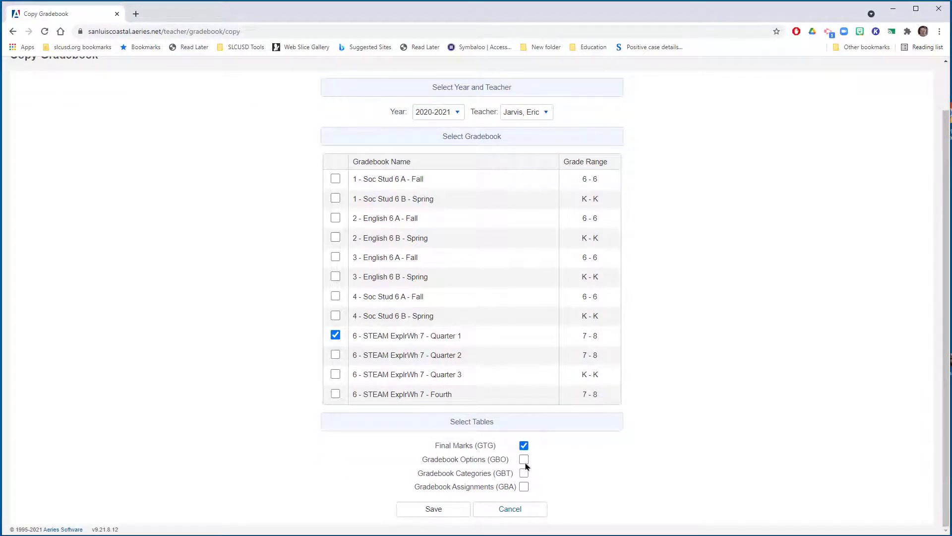
left_click(525, 461)
left_click(525, 473)
left_click(434, 511)
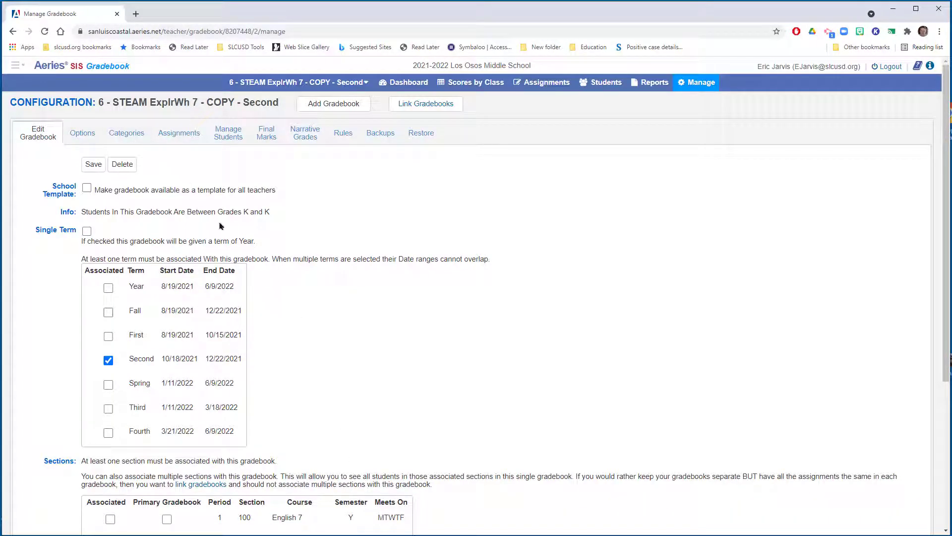
Remove the Second term from the STEAM ExplrWh 7 copy and accept the removal.
scroll(306, 310, "down", 1)
scroll(305, 310, "down", 1)
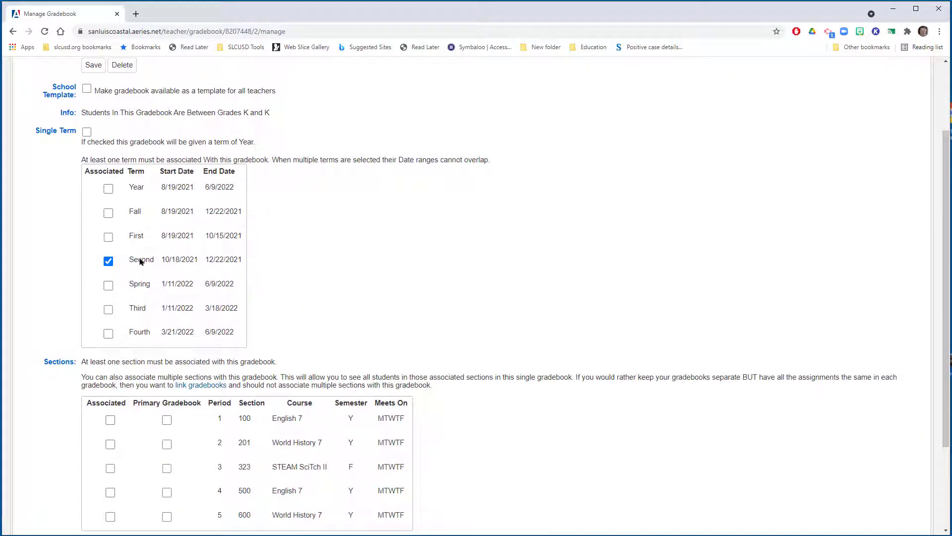
left_click(109, 261)
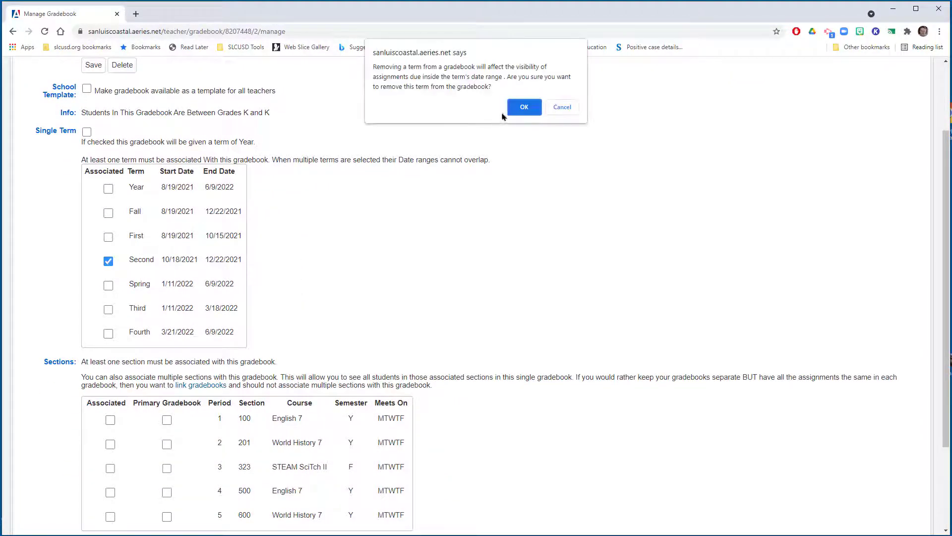
left_click(519, 107)
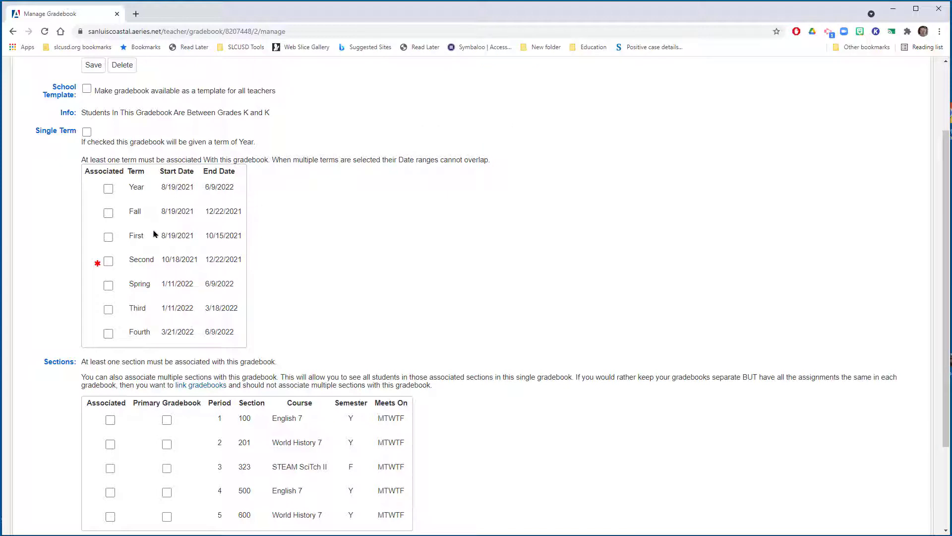
left_click(106, 238)
left_click(108, 238)
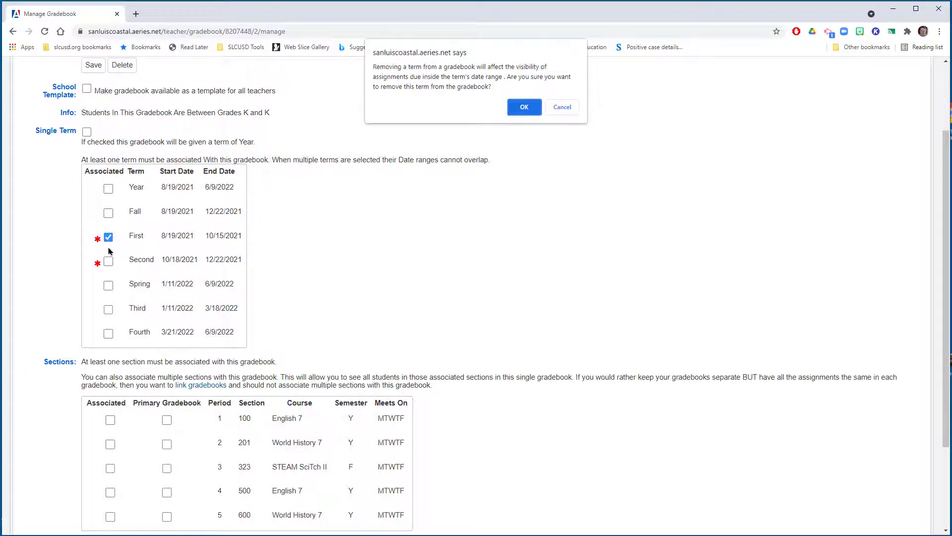
left_click(519, 107)
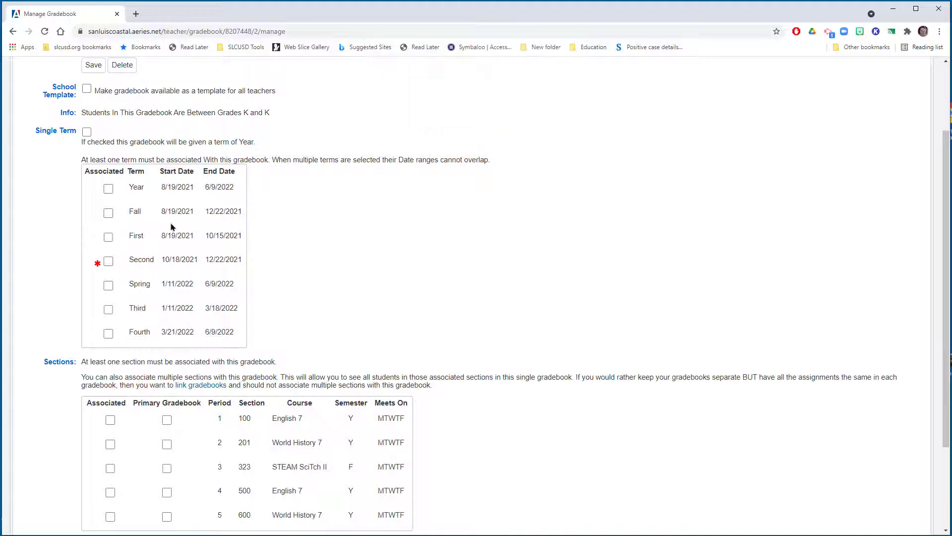
Associate the STEAM ExplrWh 7 copy with the Fall term.
left_click(107, 214)
scroll(310, 242, "down", 2)
scroll(202, 221, "up", 2)
left_click_drag(312, 209, 239, 234)
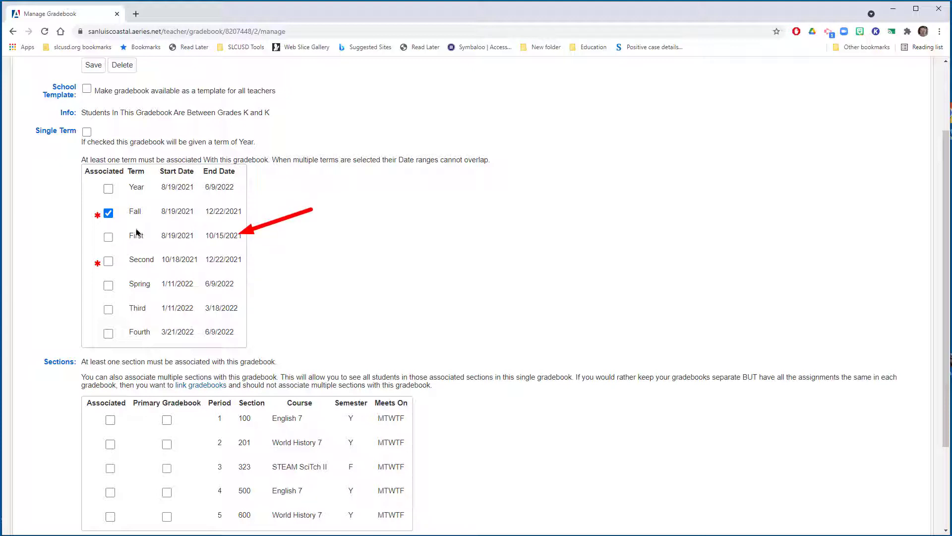
key("Escape")
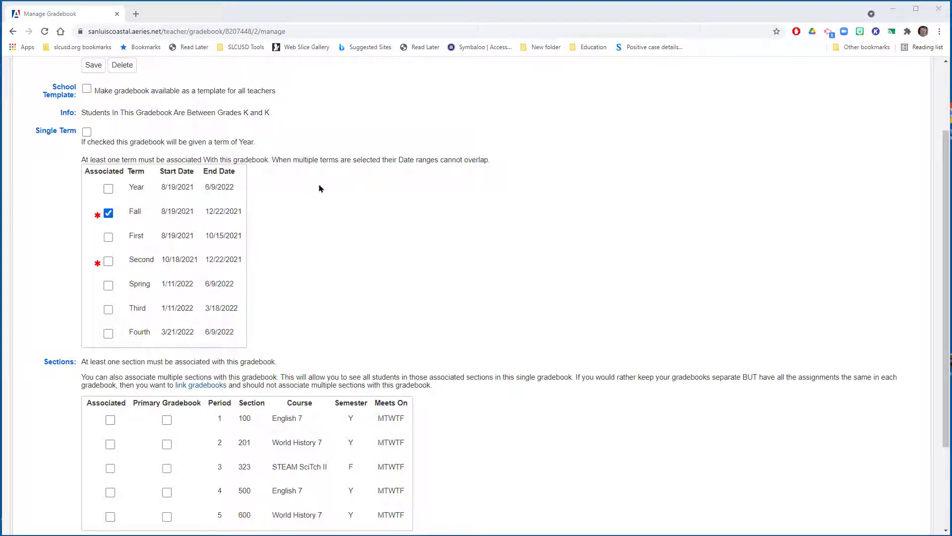
left_click_drag(318, 181, 220, 213)
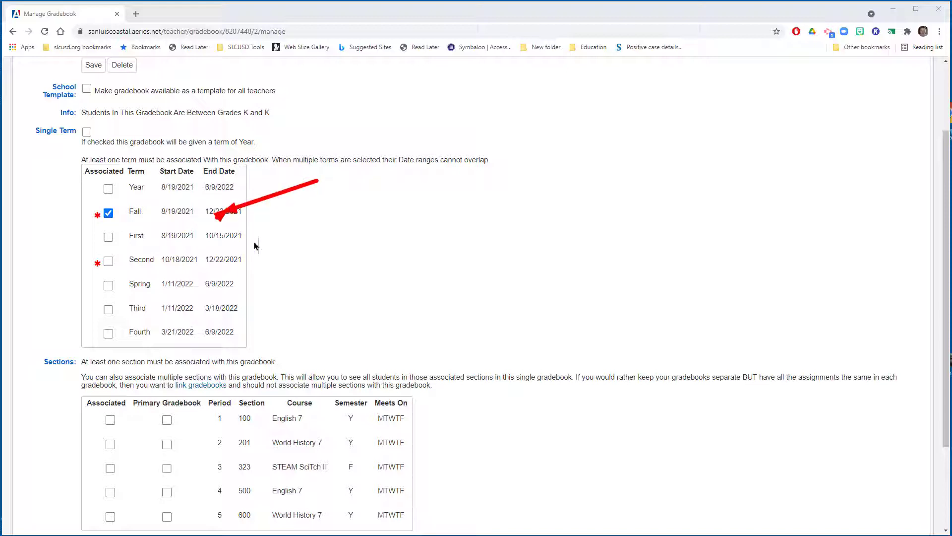
key("Escape")
left_click(284, 188)
left_click_drag(322, 187, 251, 211)
Associate the STEAM copy with period 3, section 323, STEAM SciTch II, and check its Fall term selection.
scroll(263, 323, "down", 2)
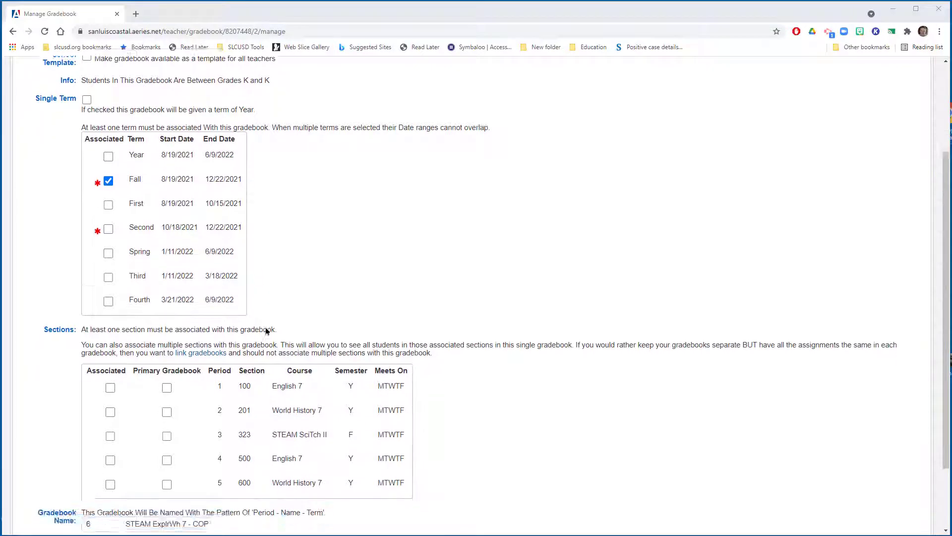
left_click(110, 371)
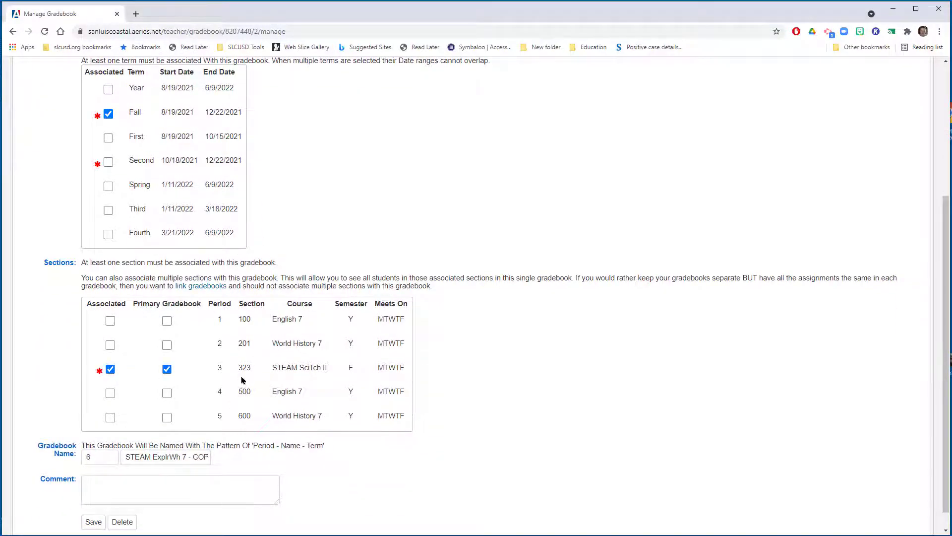
scroll(243, 380, "up", 2)
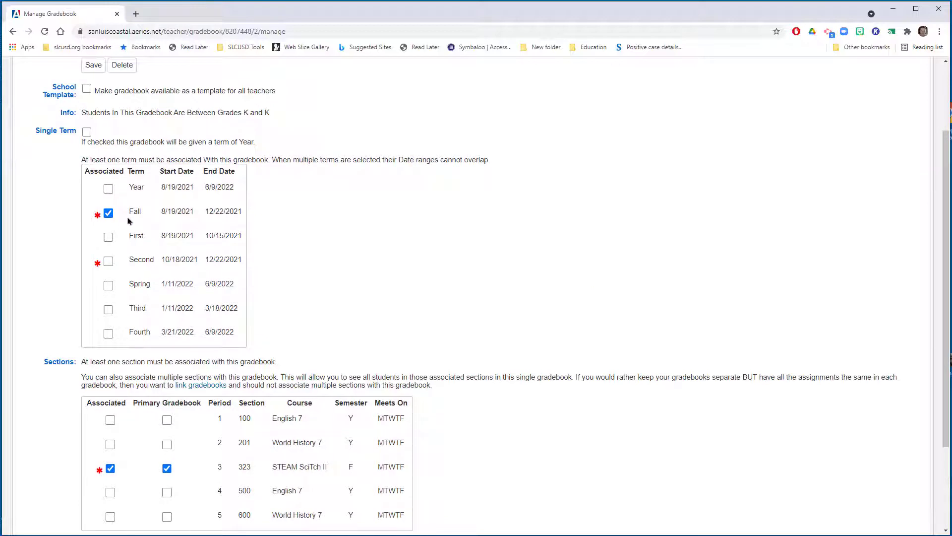
scroll(270, 246, "down", 3)
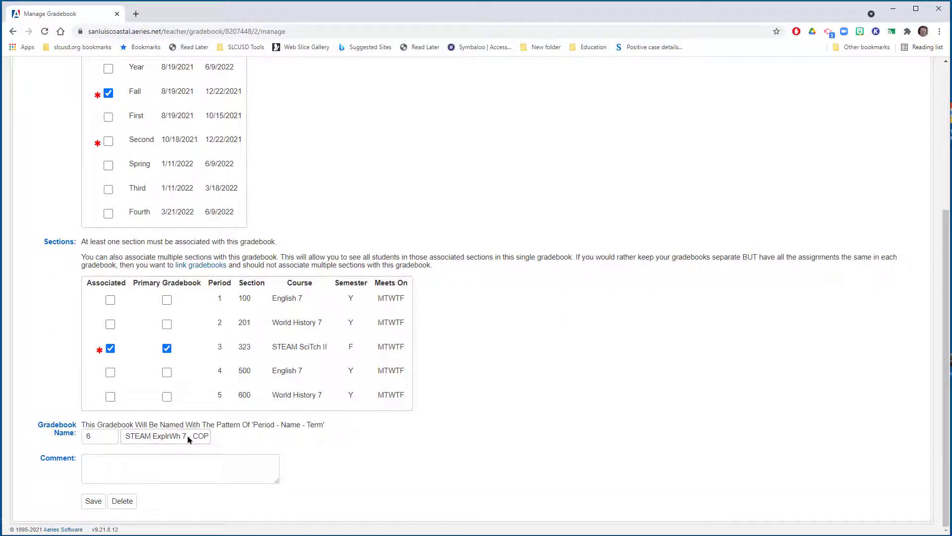
Set the STEAM copy's period number to 3 and save the configuration.
left_click_drag(188, 437, 222, 438)
left_click(230, 439)
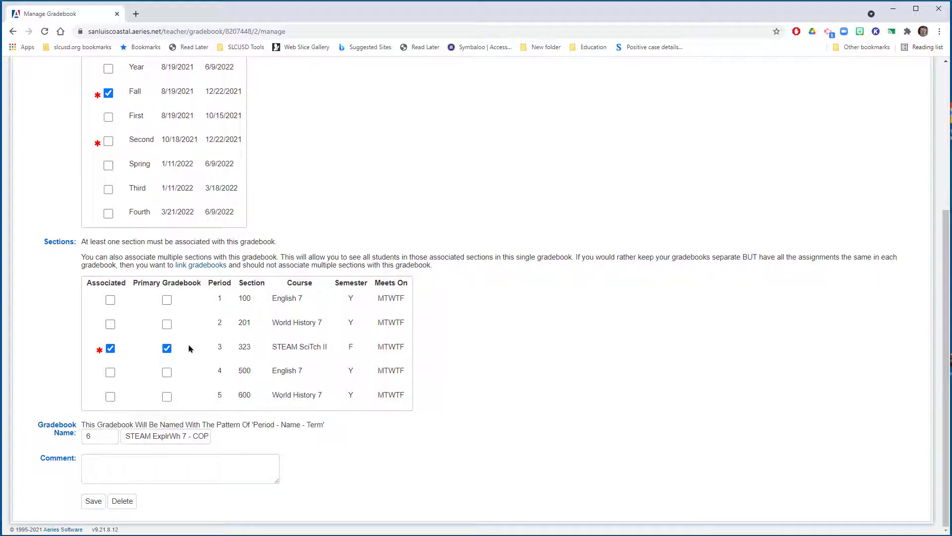
left_click_drag(91, 437, 58, 438)
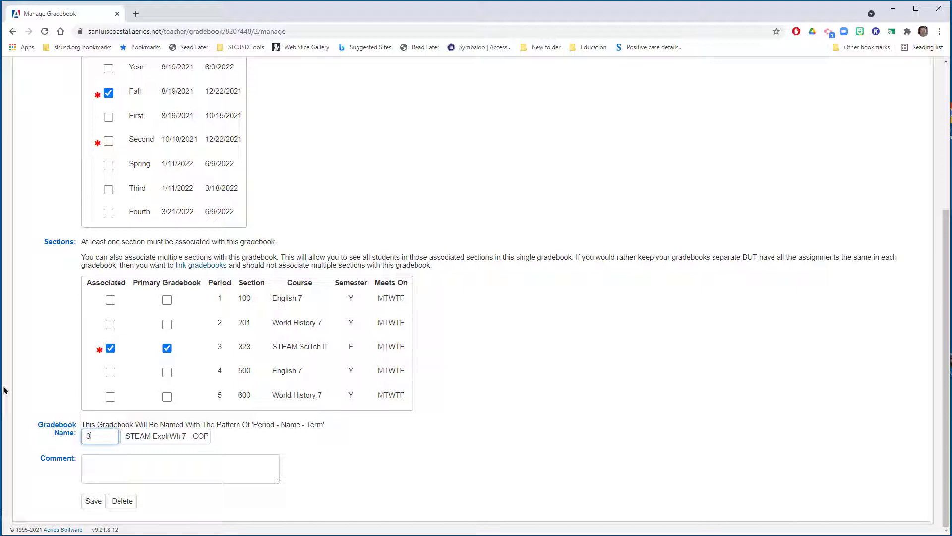
type("3")
left_click(94, 501)
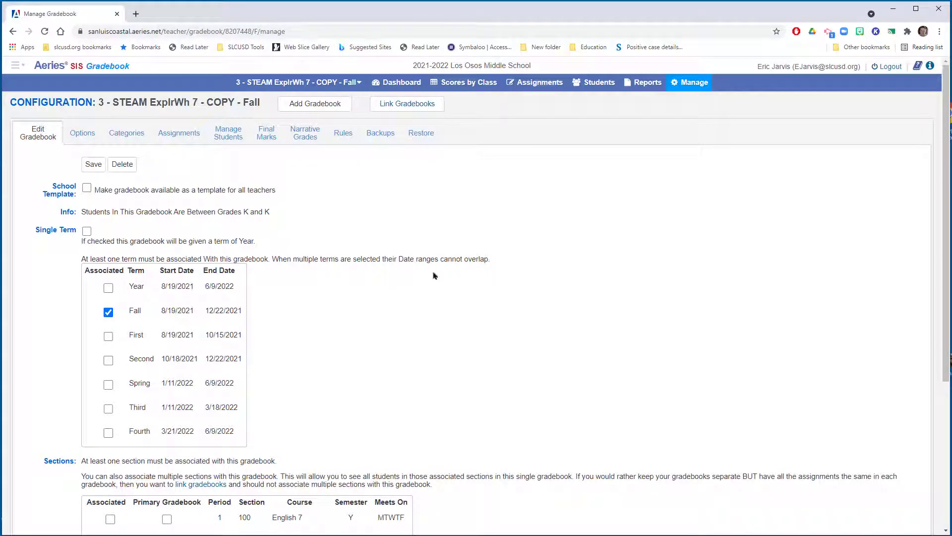
Review the gradebooks on the dashboard and the Link Gradebooks page, then return to the dashboard.
left_click(407, 103)
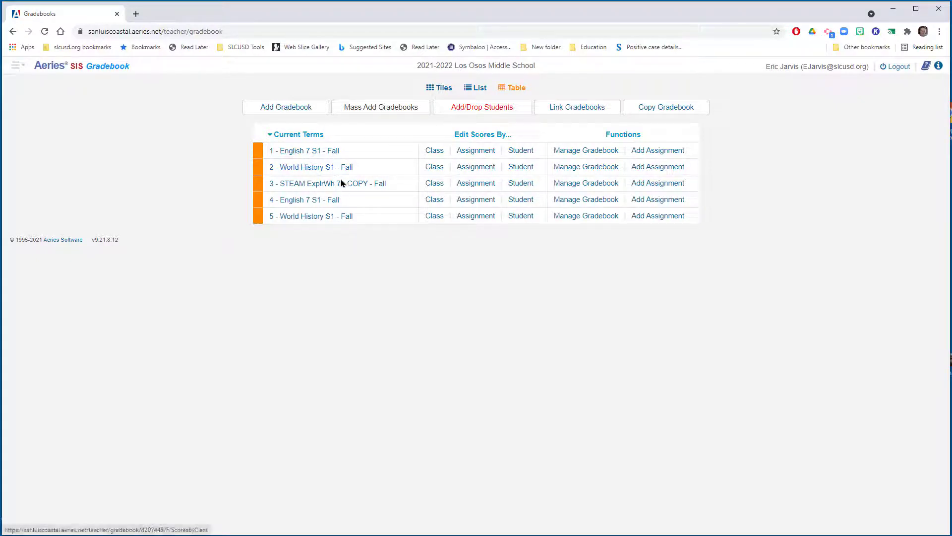
left_click(600, 108)
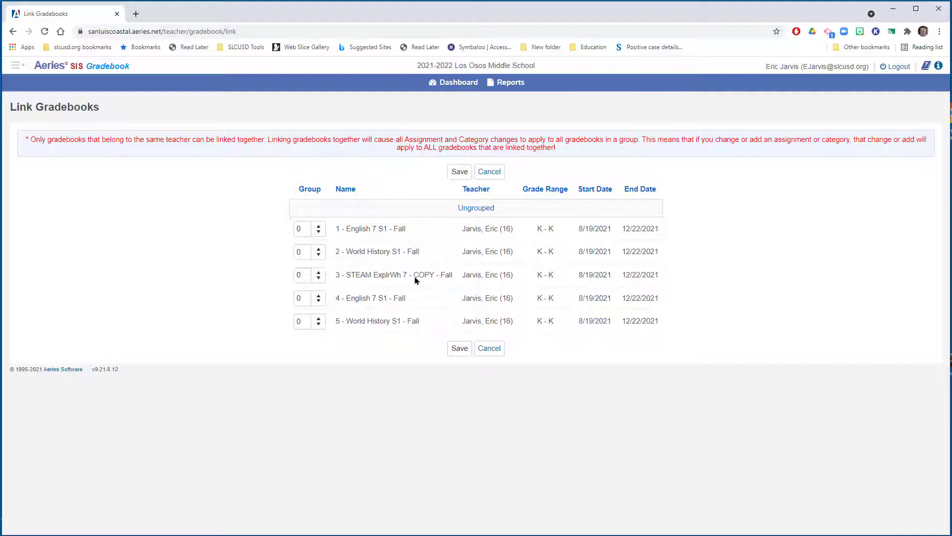
left_click(459, 85)
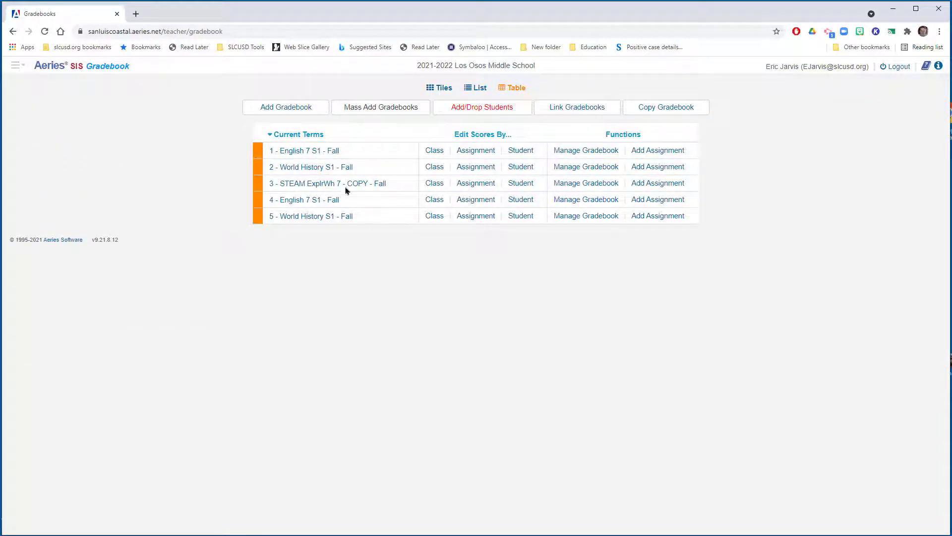
Rename the period 3 STEAM gradebook to STEAM ExplrWh 7, save its configuration and return to the dashboard.
left_click(574, 186)
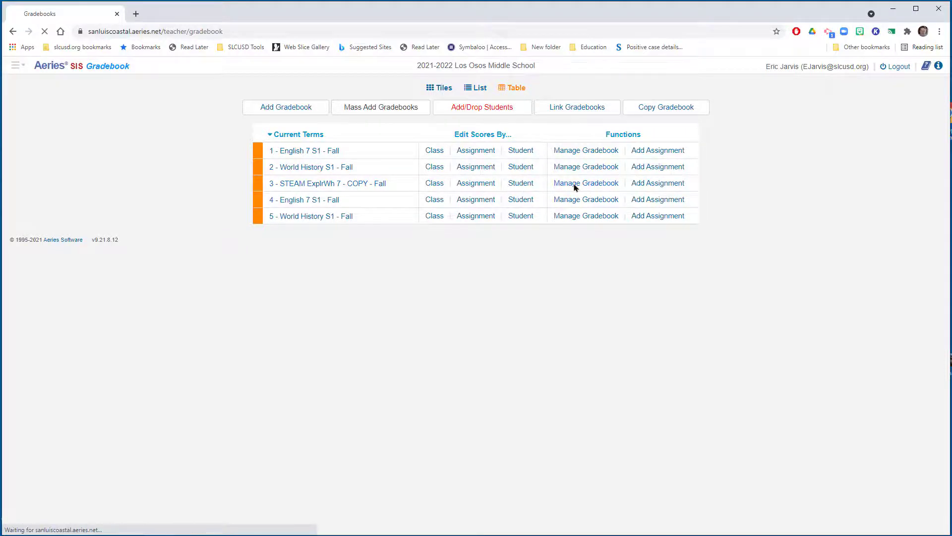
scroll(327, 287, "down", 4)
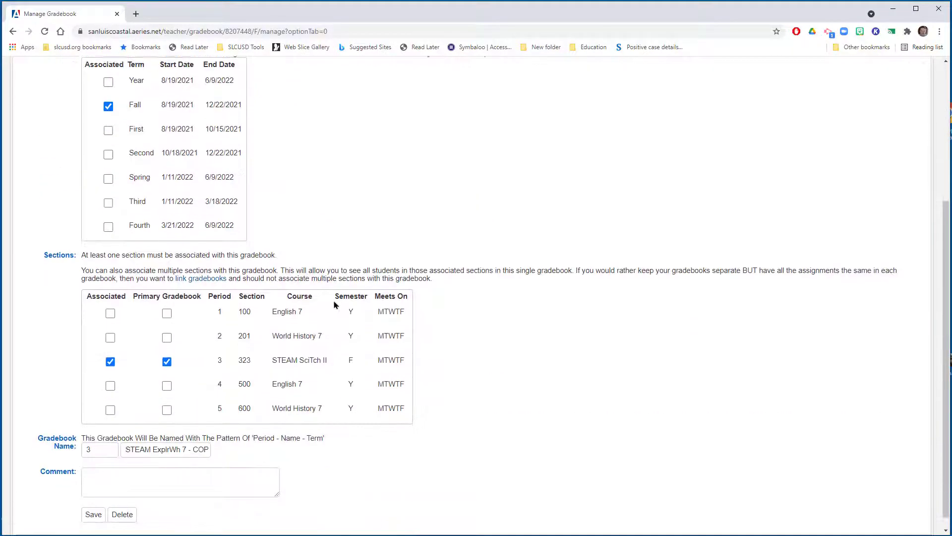
scroll(334, 305, "down", 1)
left_click_drag(186, 435, 246, 441)
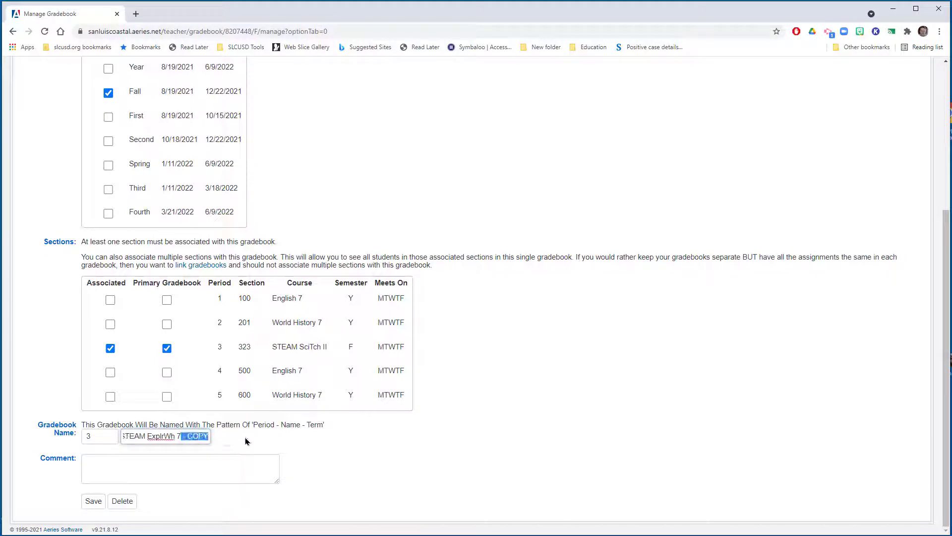
key("BackSpace")
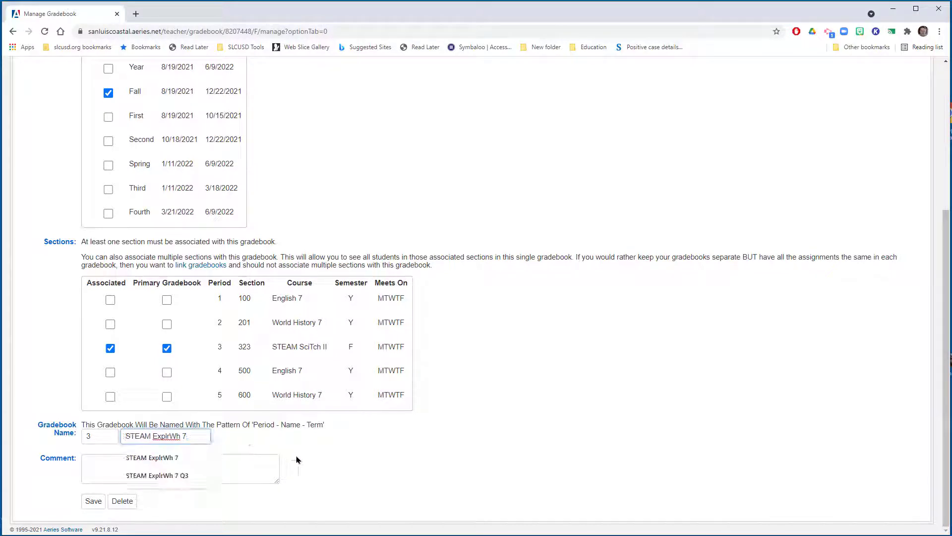
left_click(181, 469)
left_click(94, 501)
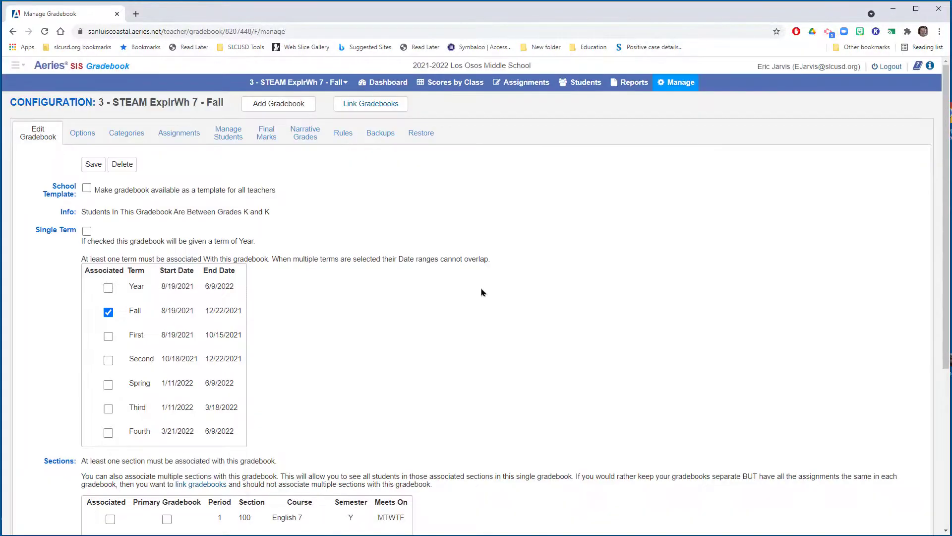
left_click(430, 84)
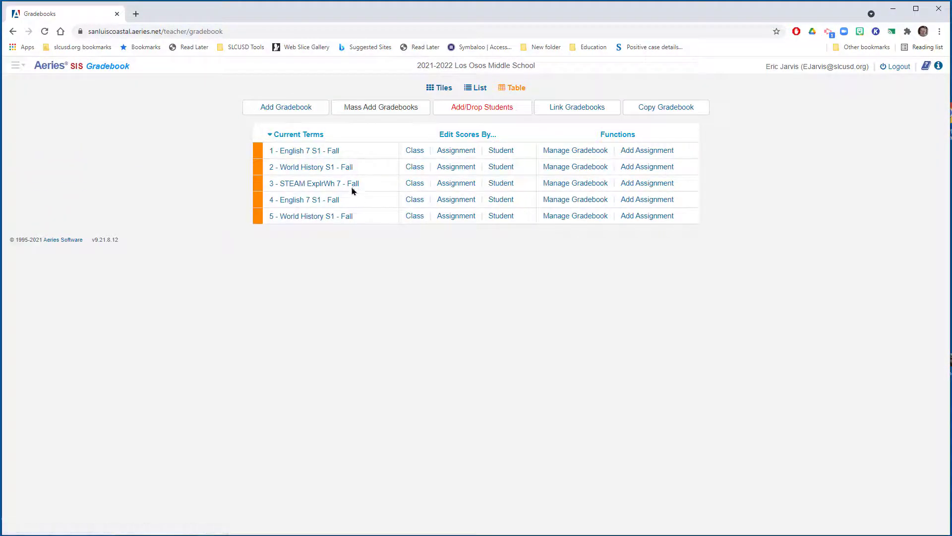
On the Link Gradebooks page, assign the period 1 and period 4 English 7 S1 gradebooks to group 1.
left_click(605, 108)
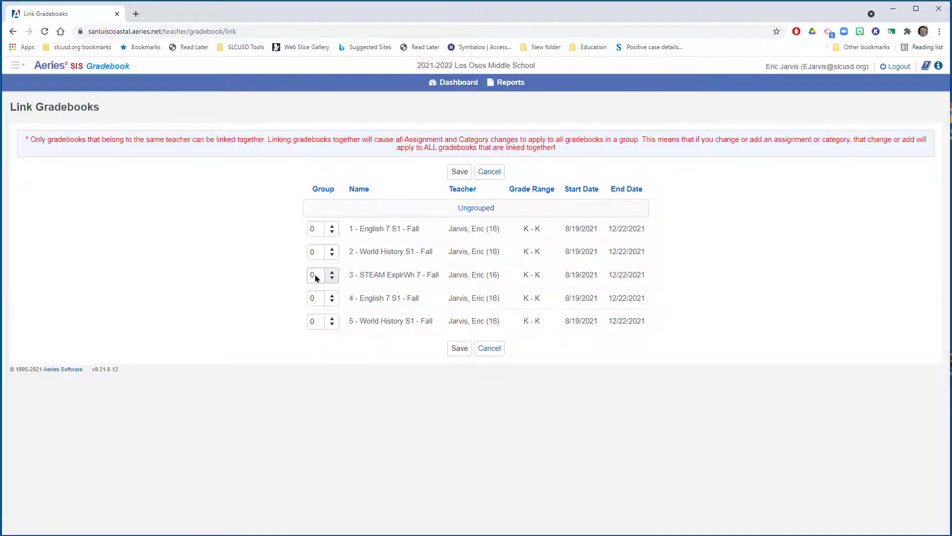
double_click(316, 228)
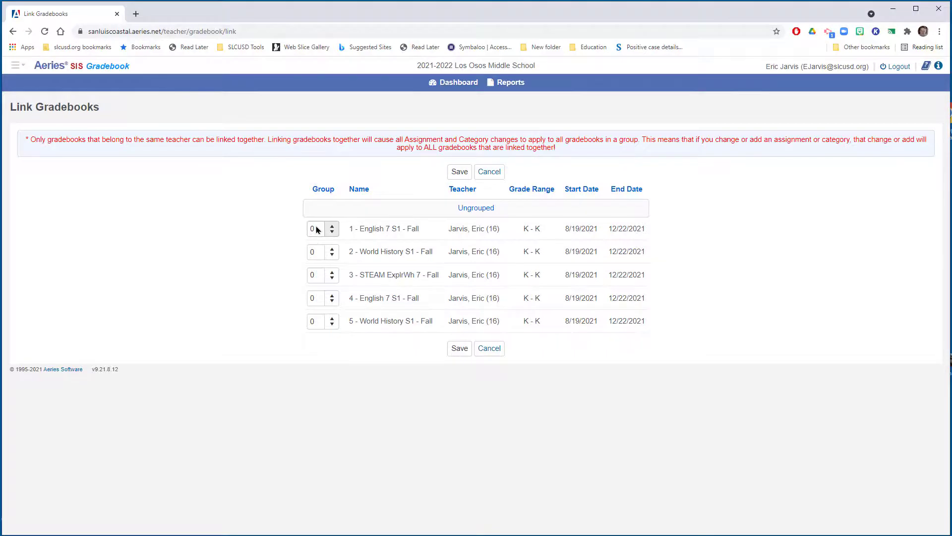
left_click(280, 209)
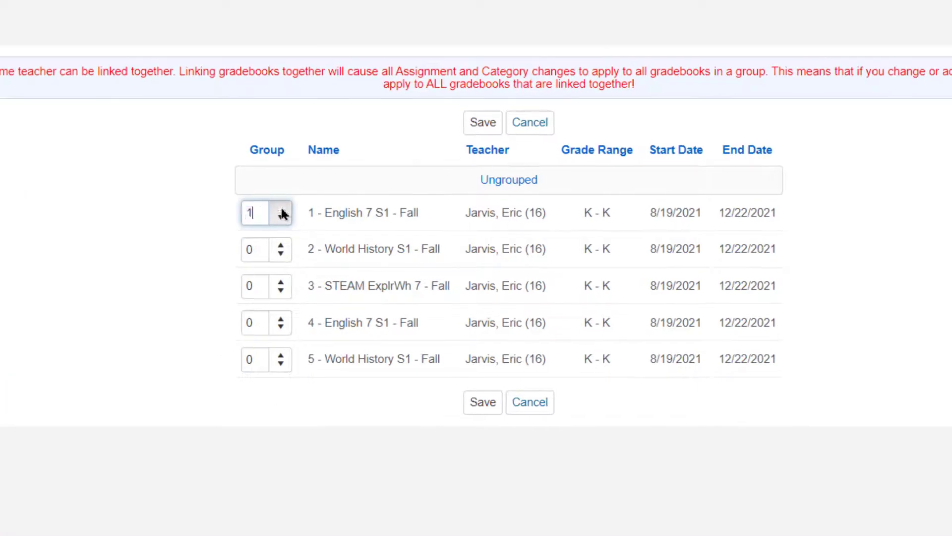
left_click(281, 319)
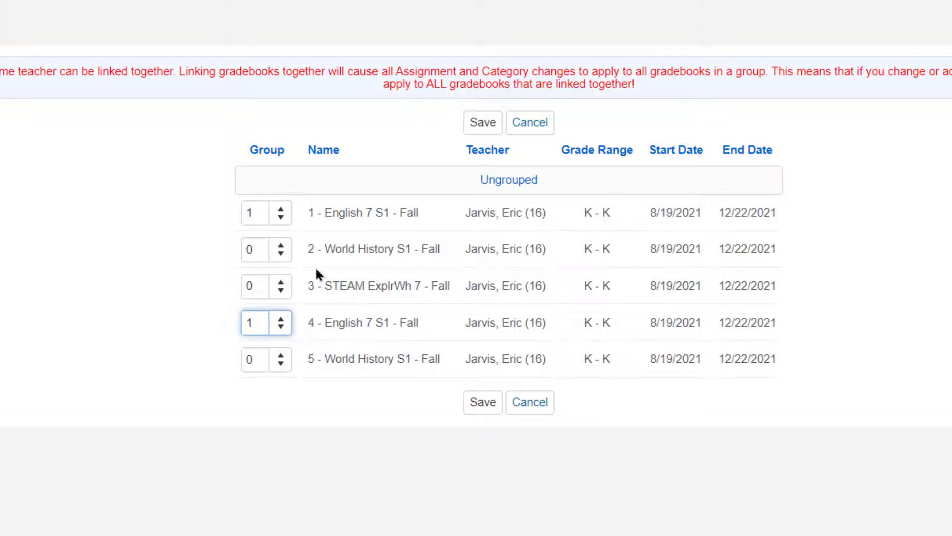
Assign the period 2 and period 5 World History S1 gradebooks to group 2, save the links and check the saved groups.
left_click(280, 245)
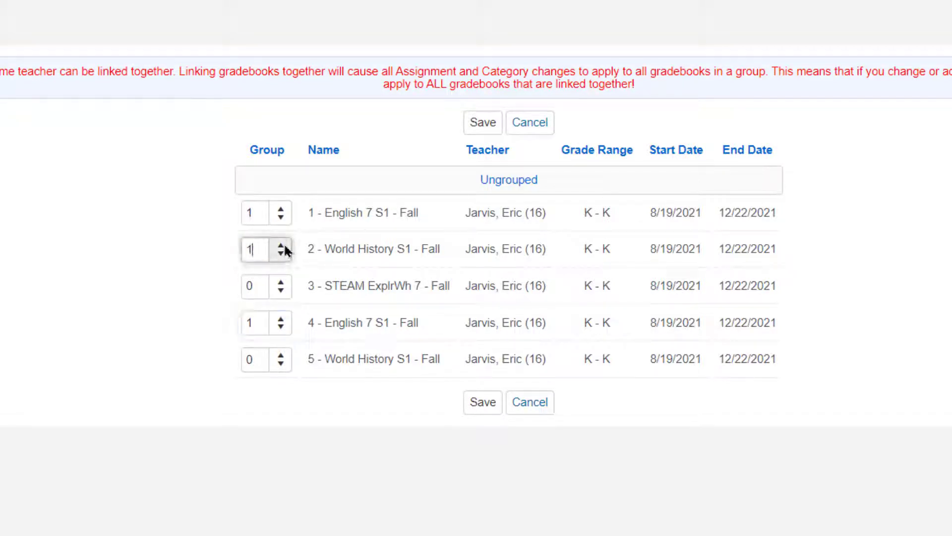
left_click(280, 355)
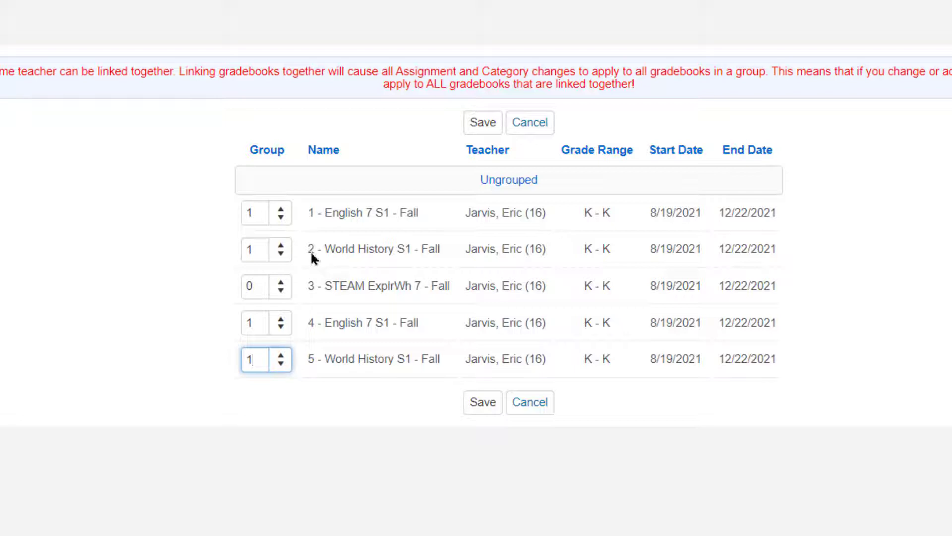
left_click(280, 355)
left_click(280, 245)
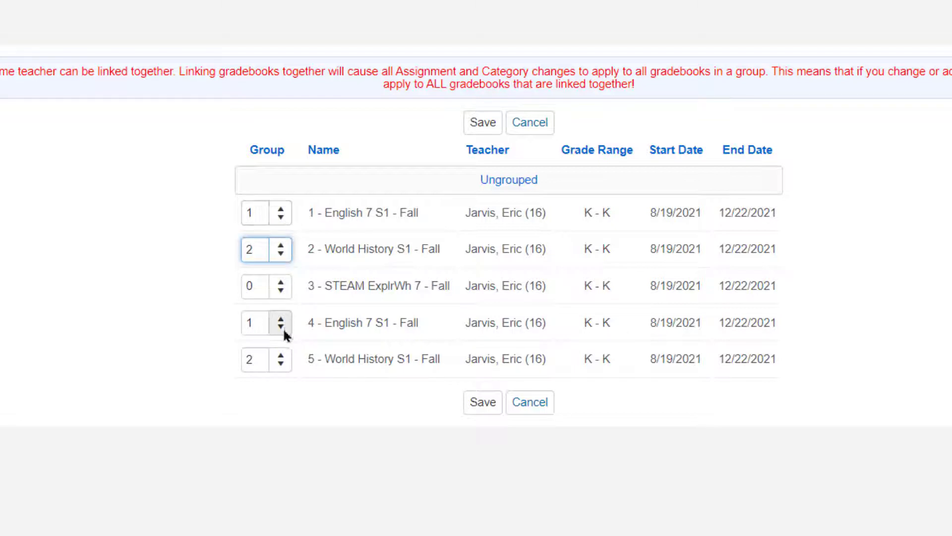
left_click(474, 403)
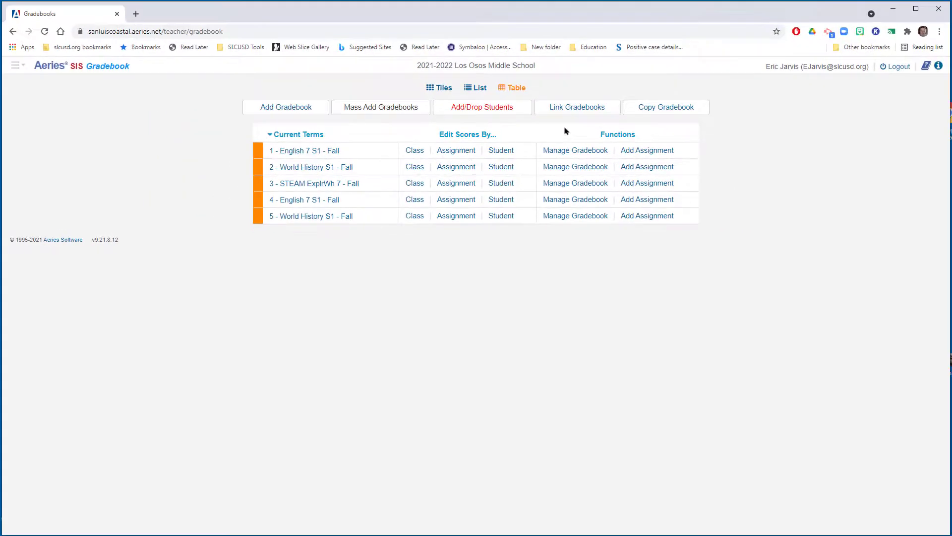
left_click(578, 107)
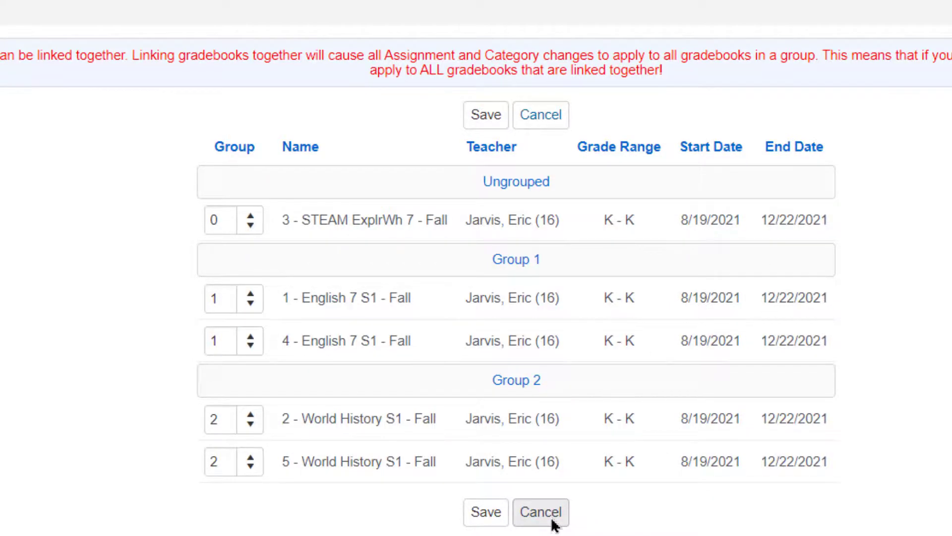
left_click(486, 513)
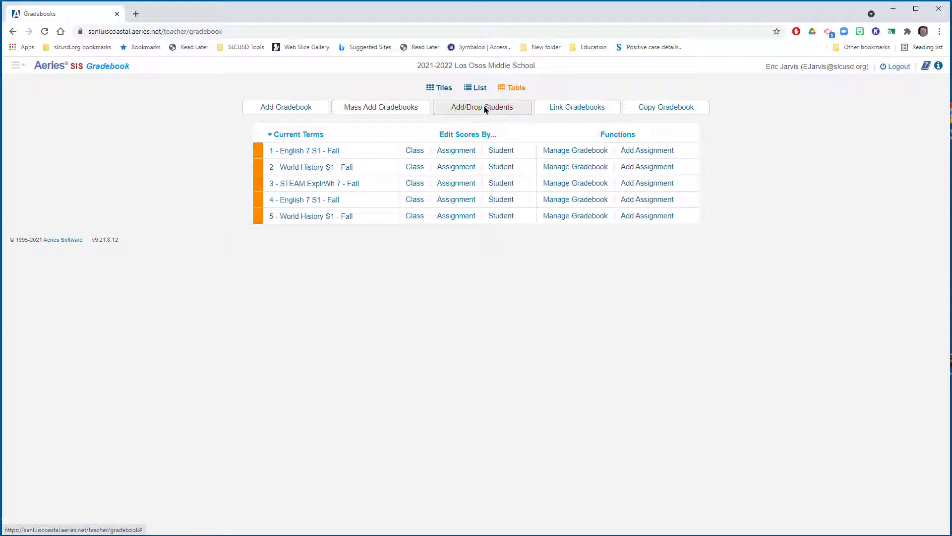
Review the term, section and name settings of the period 1 English 7 S1 gradebook, then return to the dashboard.
left_click(588, 153)
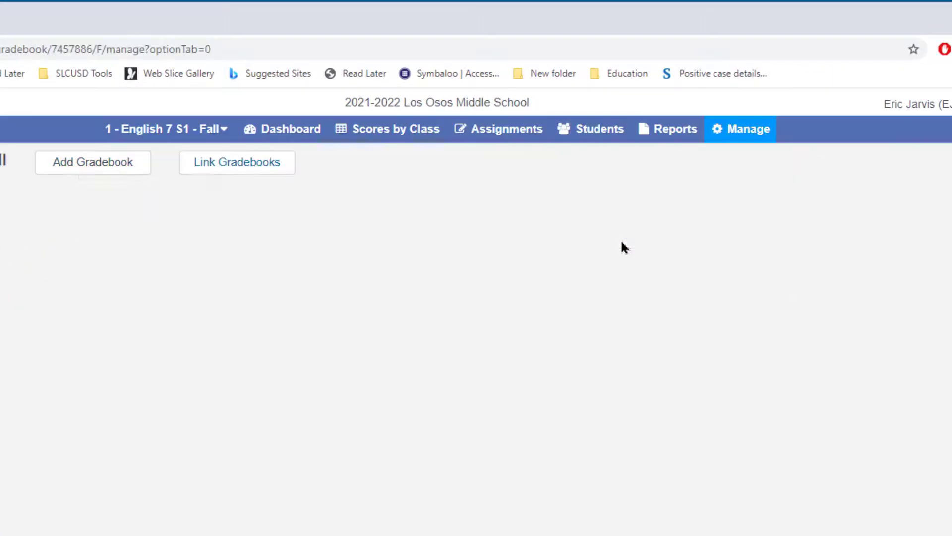
scroll(347, 414, "down", 4)
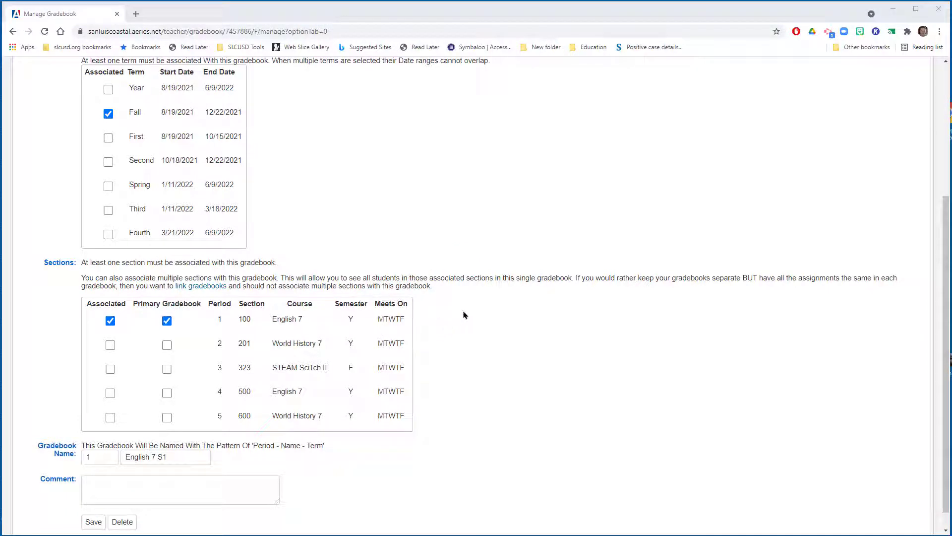
left_click_drag(463, 311, 408, 339)
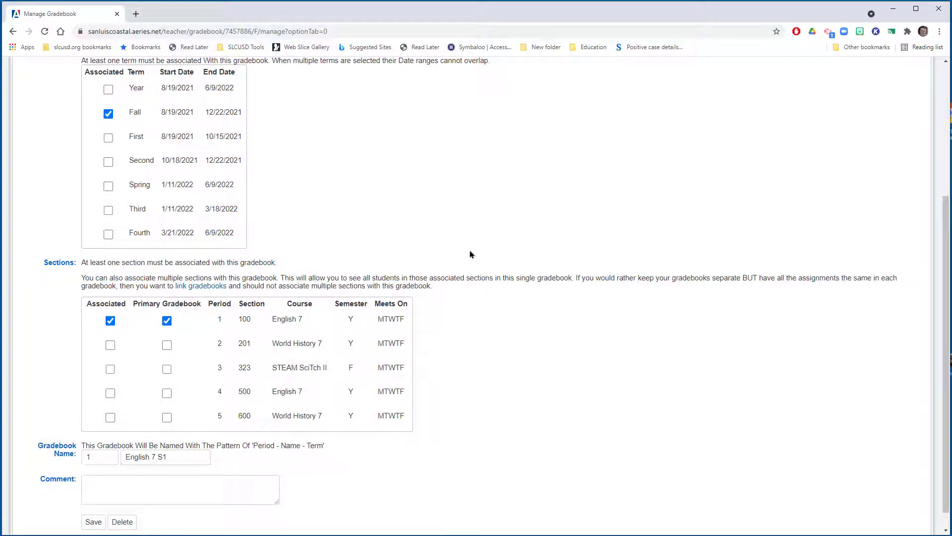
left_click_drag(471, 251, 310, 313)
scroll(396, 220, "up", 4)
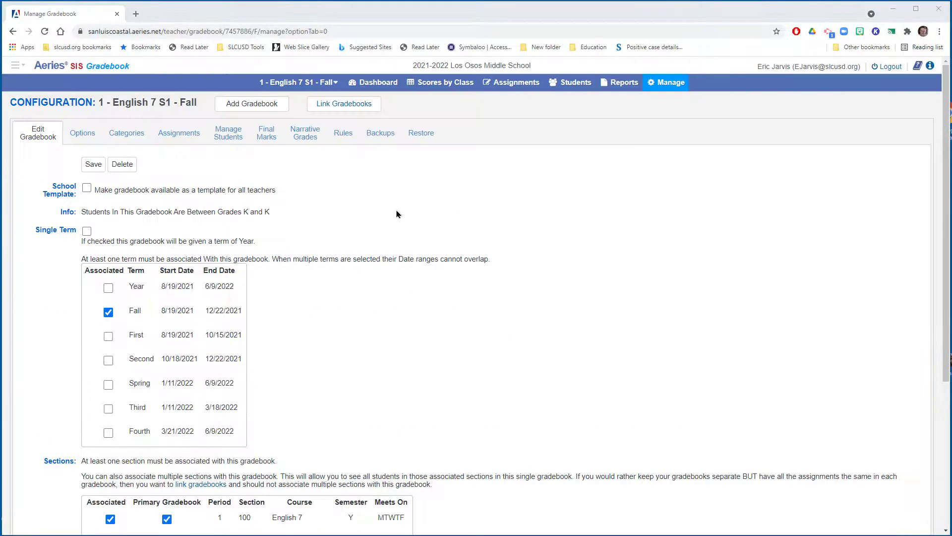
left_click(378, 83)
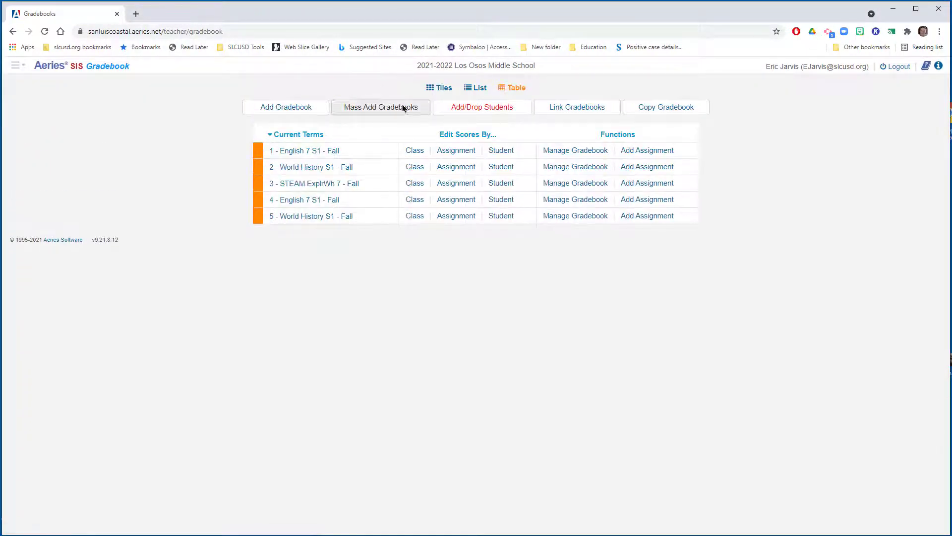
Add all entering students to all five gradebooks and close the Enters/Leaves Window.
left_click(463, 109)
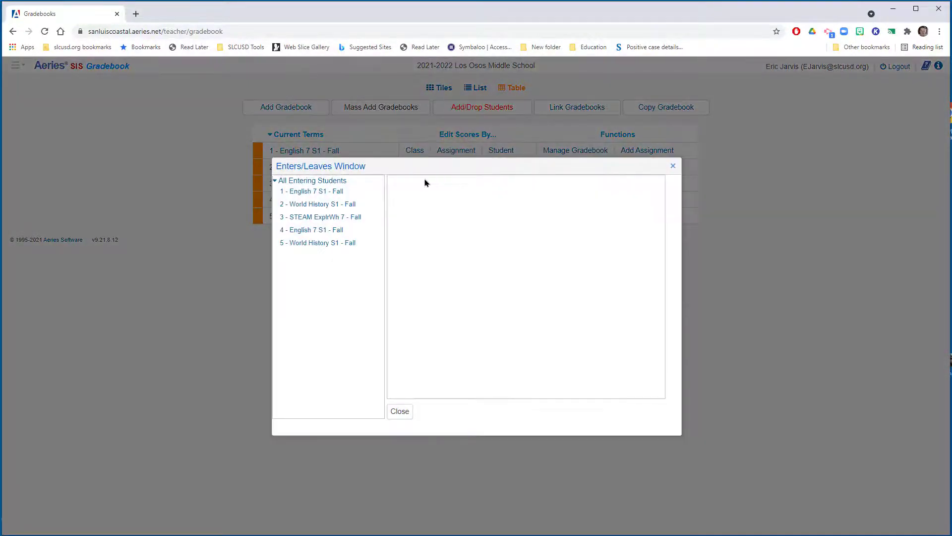
left_click(331, 181)
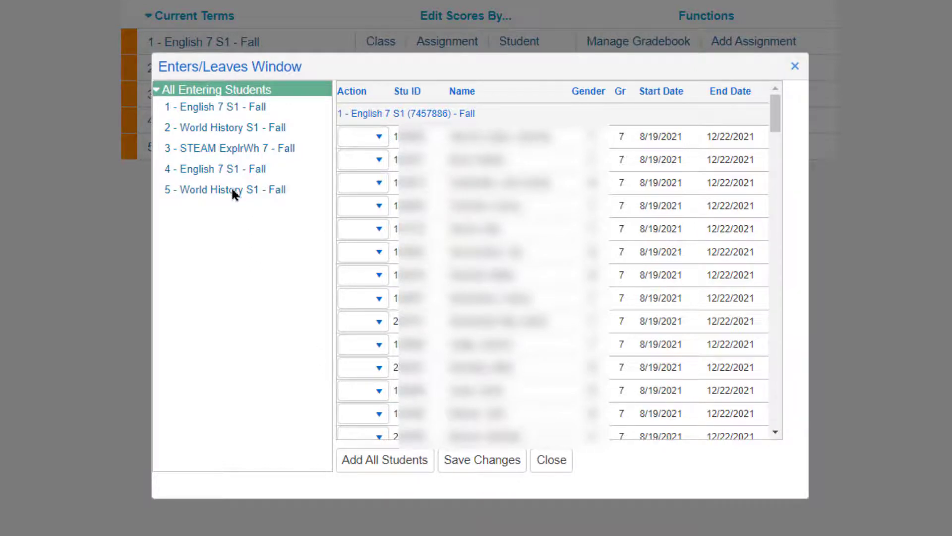
left_click(385, 459)
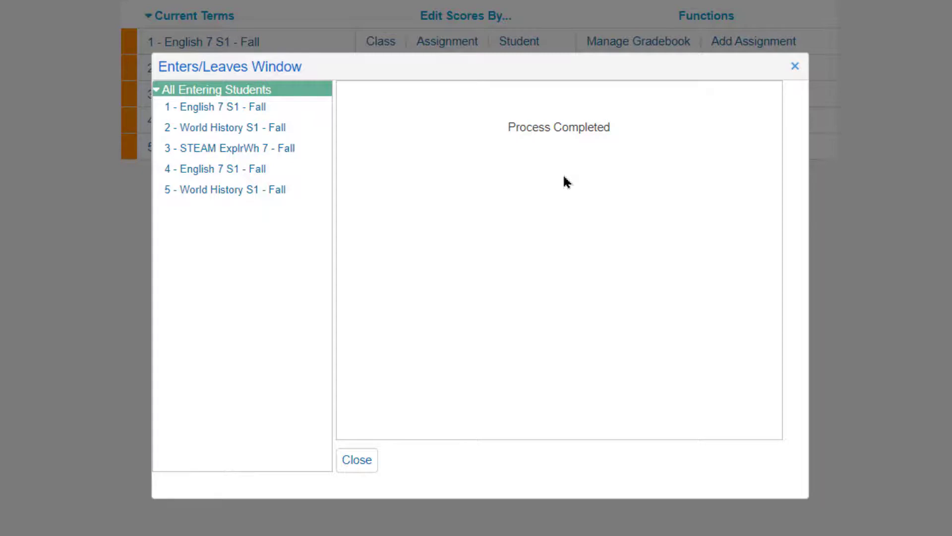
left_click(357, 461)
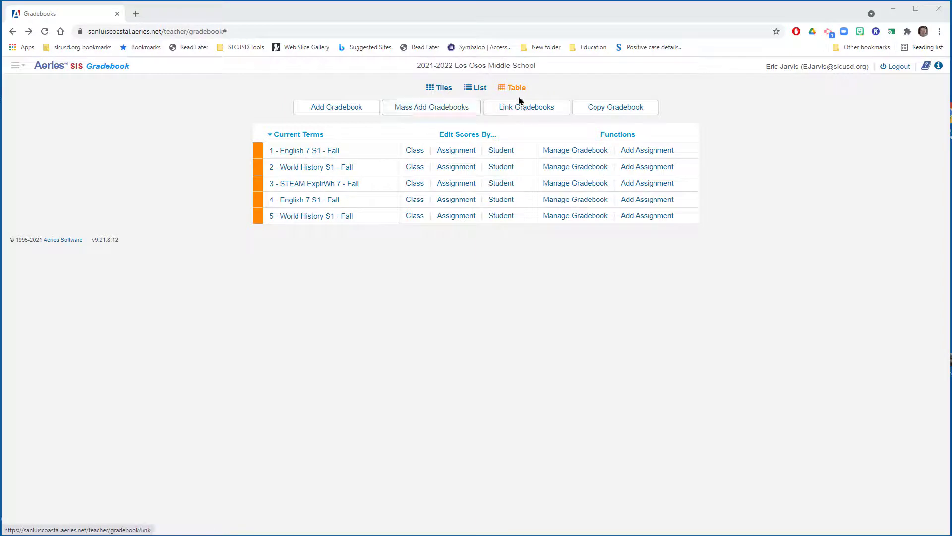
left_click(476, 91)
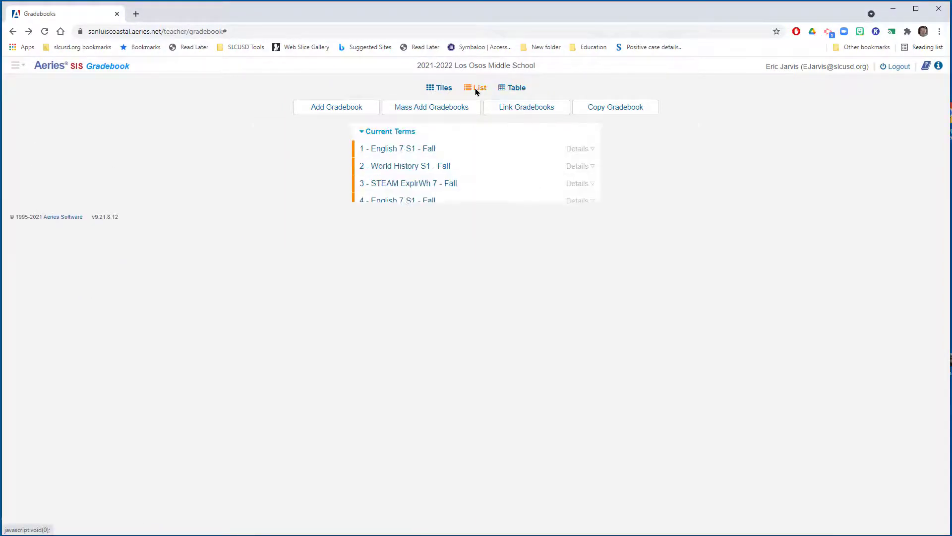
left_click(516, 90)
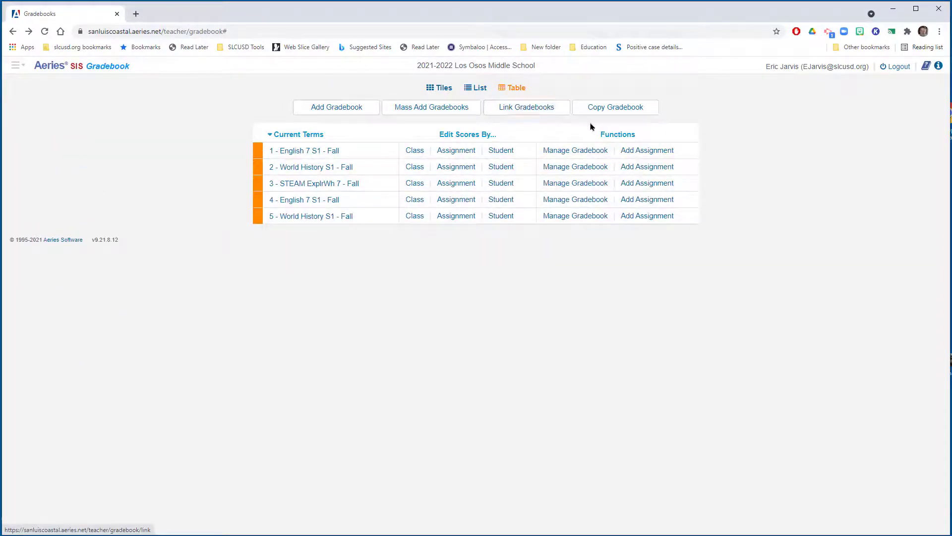
Start a new assignment named Practice in the period 1 English 7 S1 gradebook, keeping the Formative type.
left_click(657, 156)
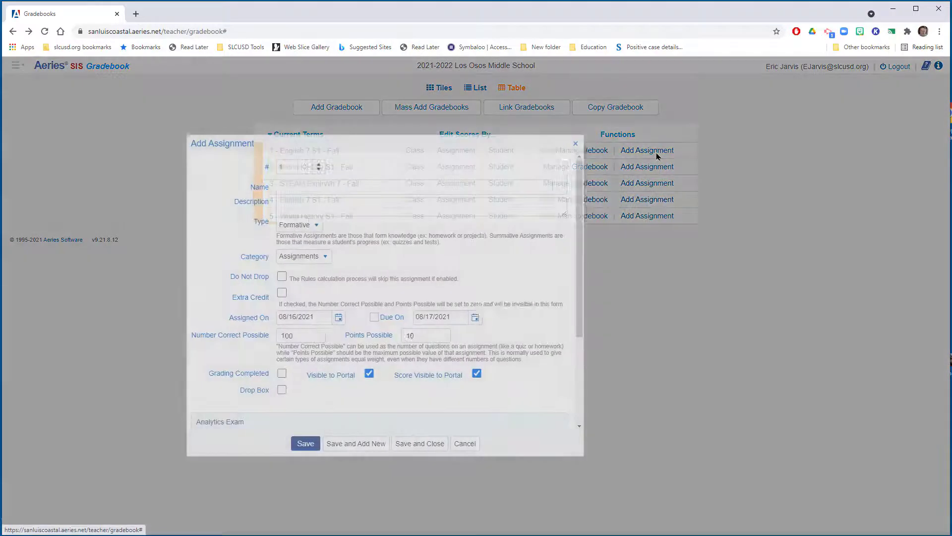
left_click(445, 188)
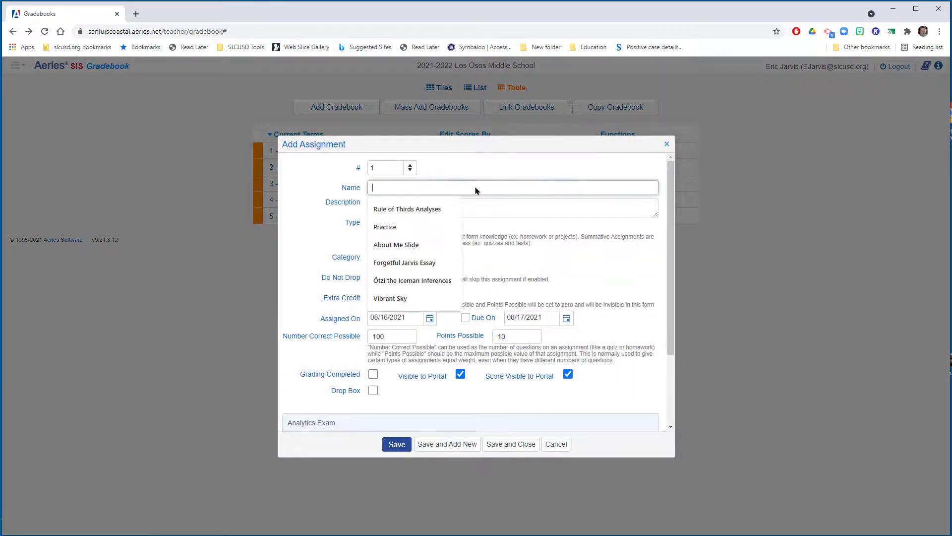
left_click(417, 228)
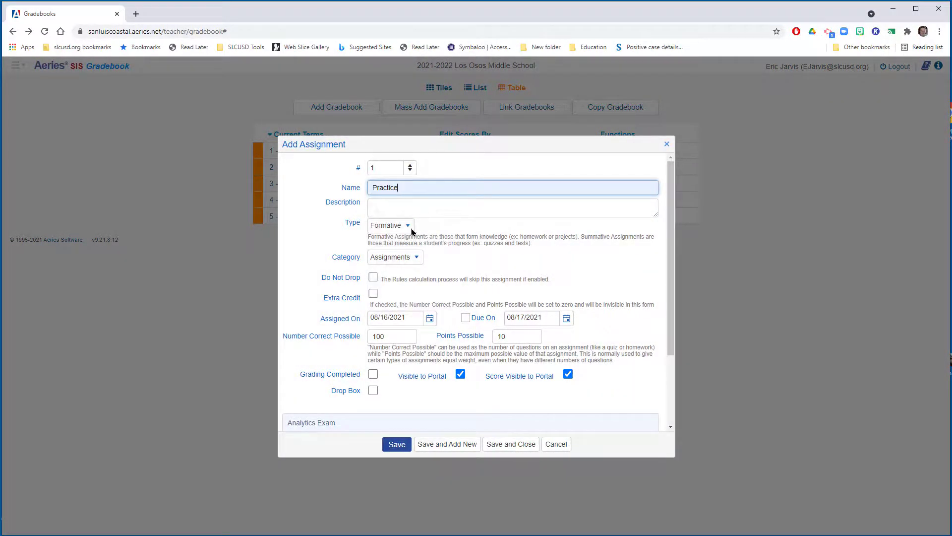
left_click(411, 229)
left_click(403, 254)
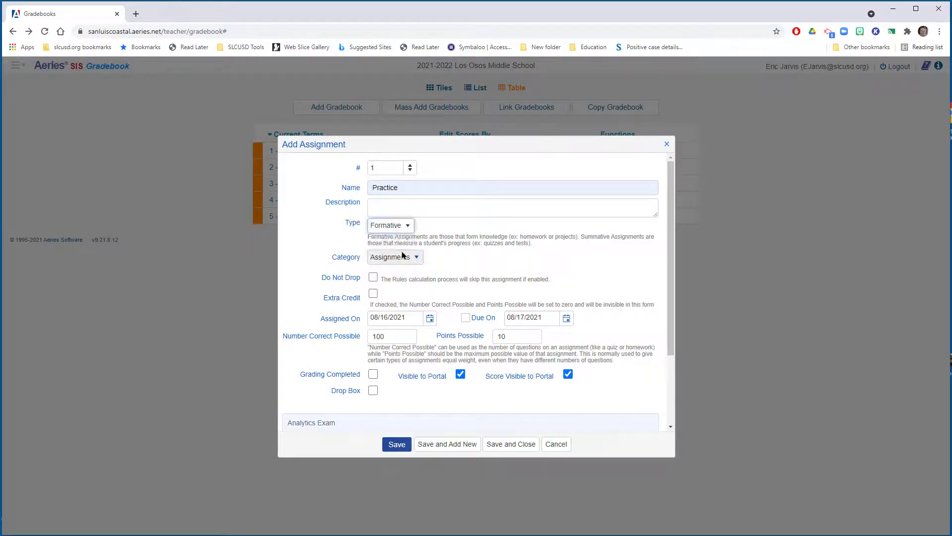
Set the Practice assignment's assigned date to 08/23/2021 and due date to 08/27/2021, then save and close it.
left_click(430, 318)
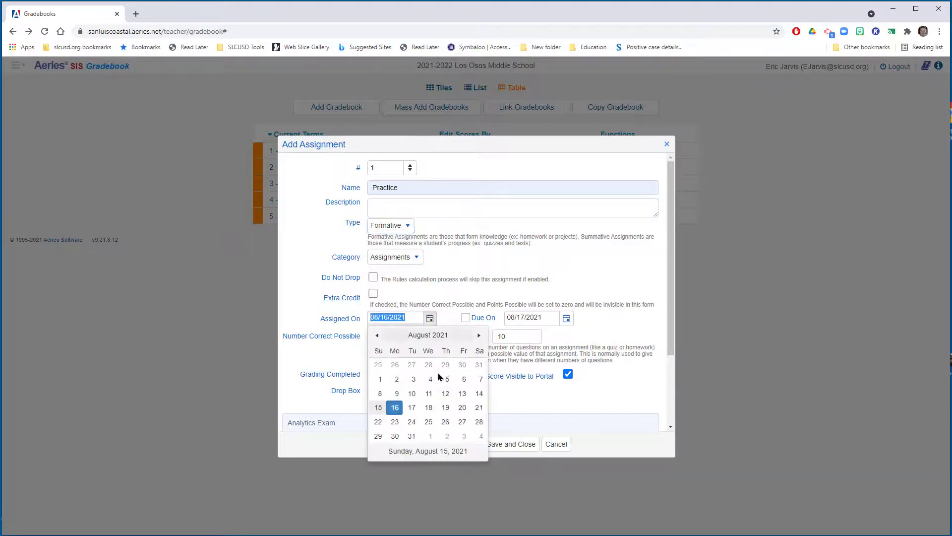
left_click(395, 422)
left_click(567, 320)
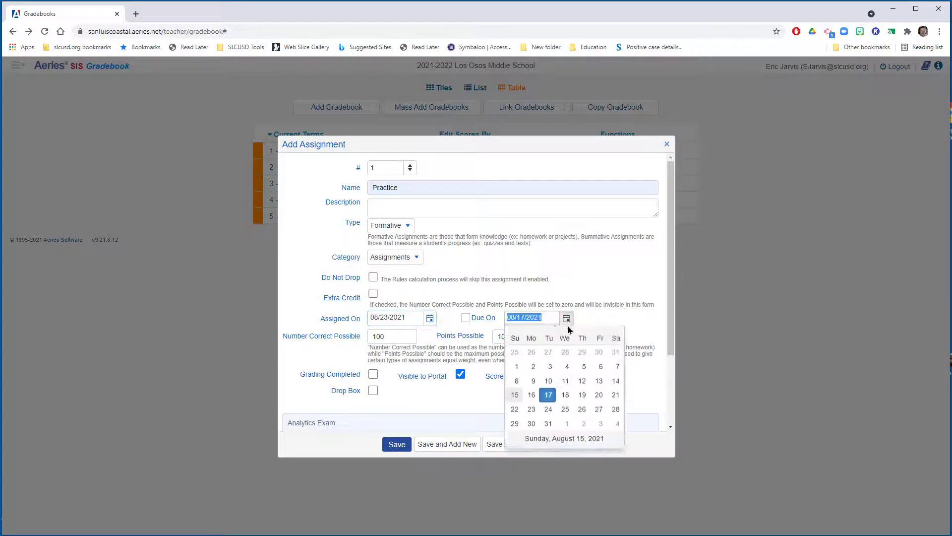
left_click(598, 409)
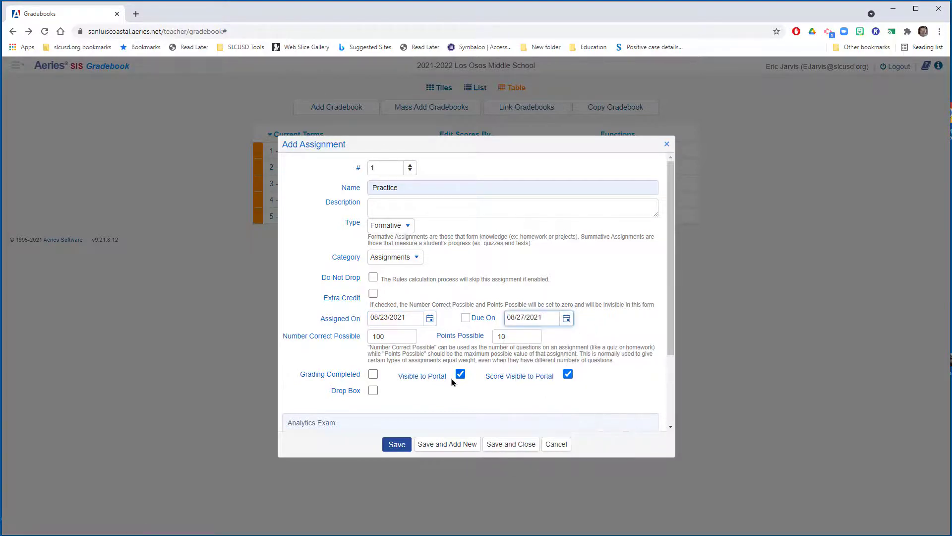
left_click(510, 445)
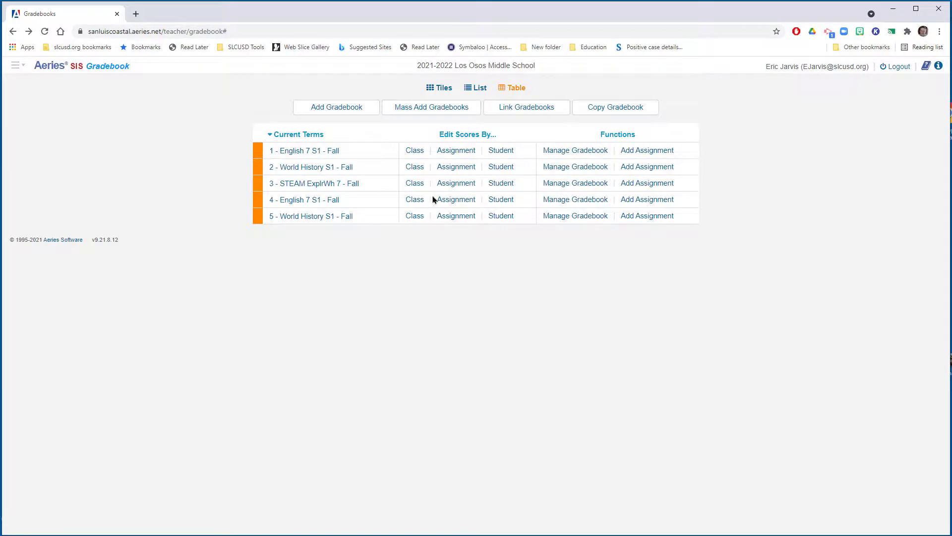
View the class scores of the period 1 and period 4 English 7 S1 gradebooks and open the period 4 Practice assignment's details.
left_click(415, 151)
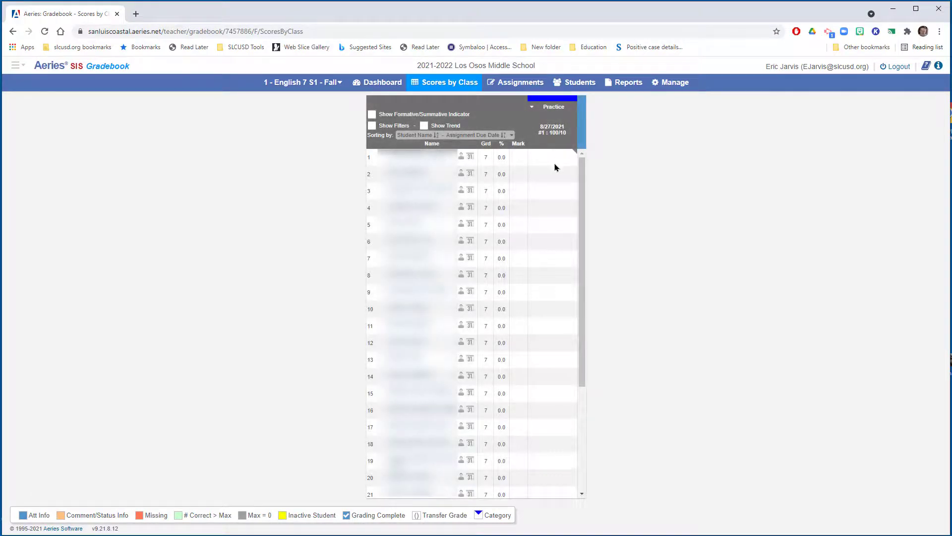
left_click(332, 82)
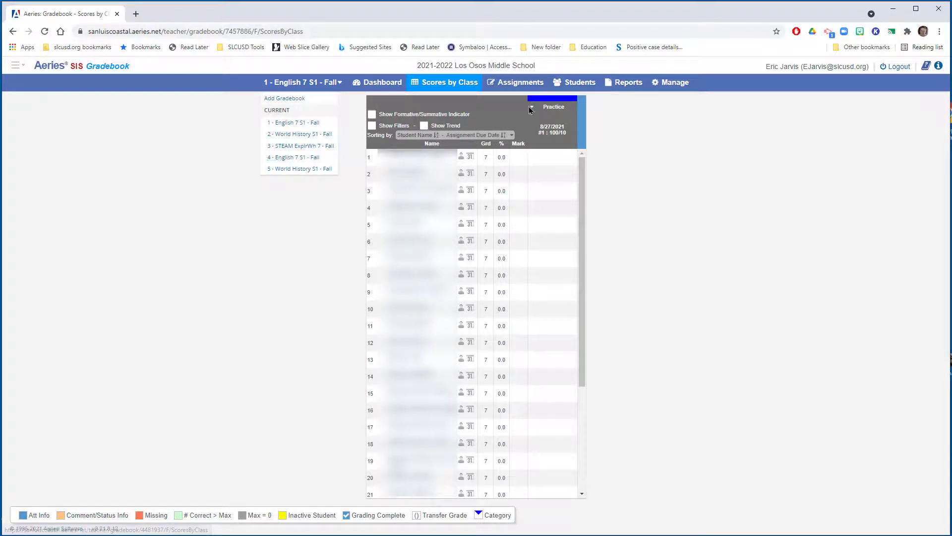
left_click(320, 157)
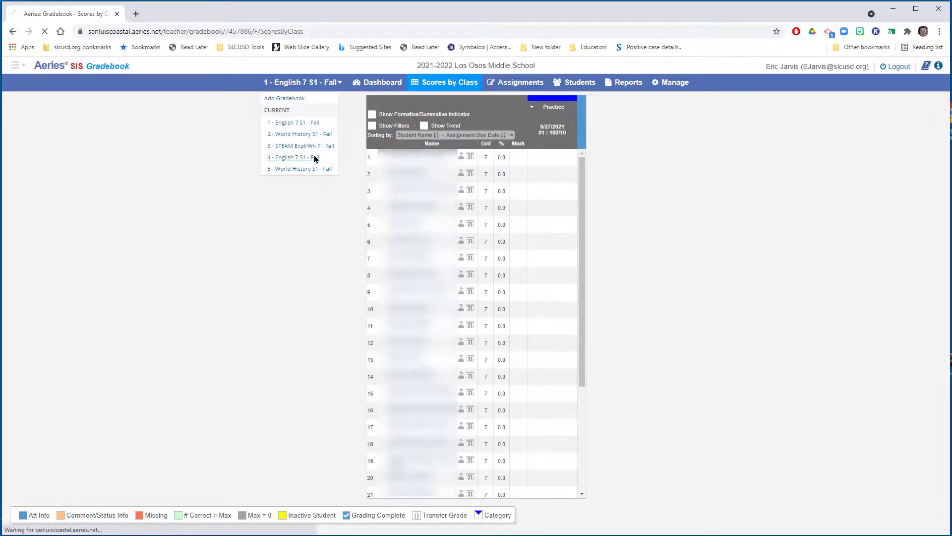
left_click(545, 108)
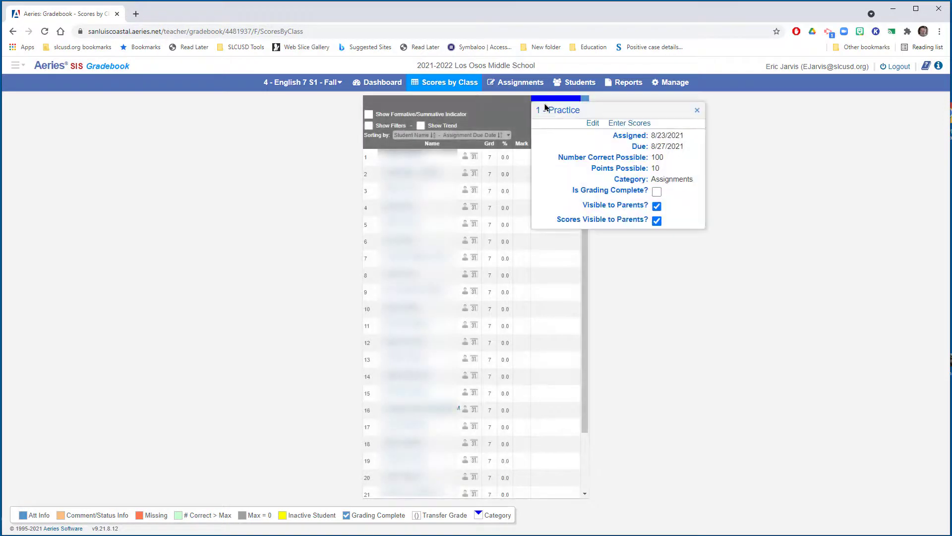
View the Practice assignment's score entry page for period 4 English 7 S1, then for period 1 English 7 S1.
left_click(629, 123)
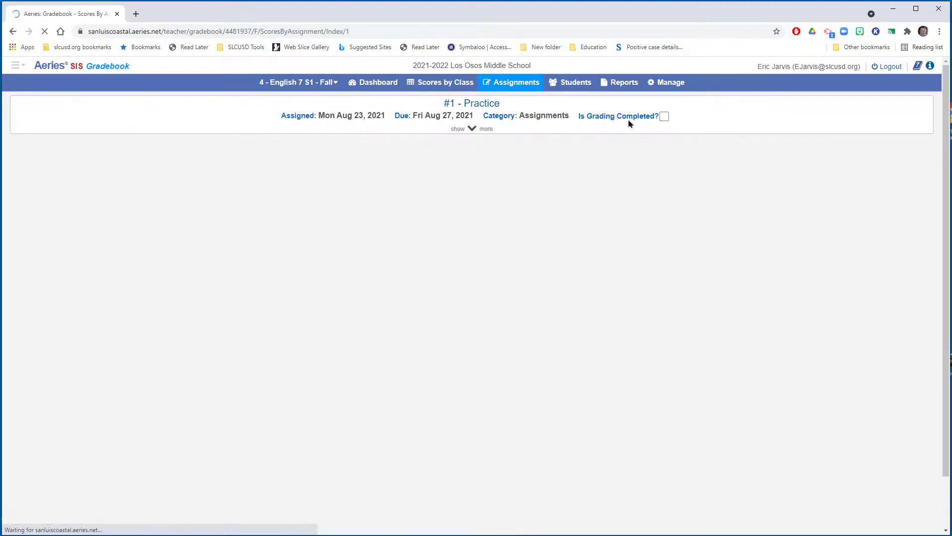
left_click(338, 88)
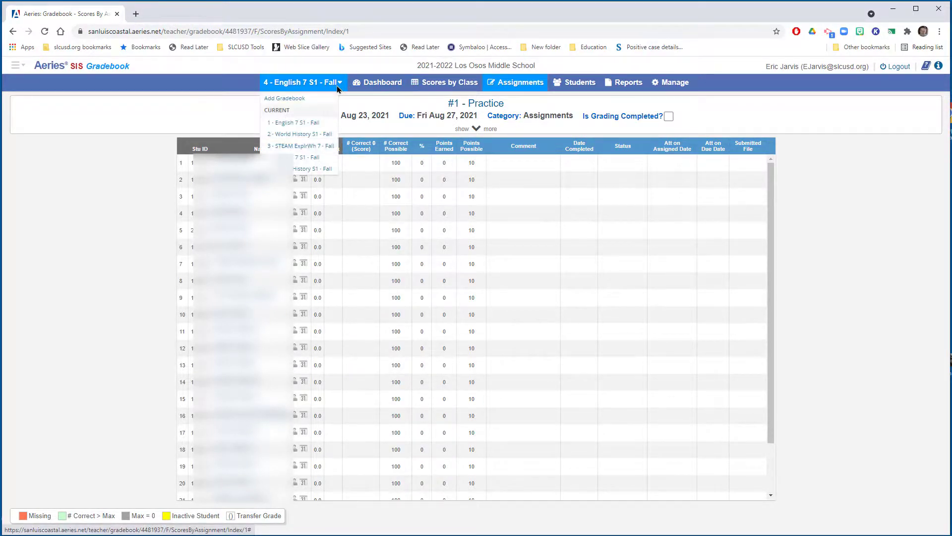
left_click(304, 123)
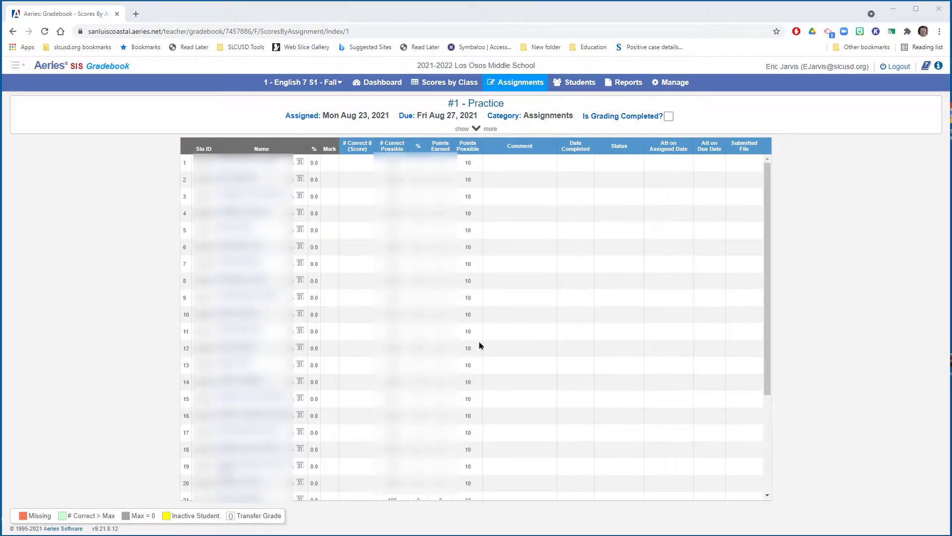
Delete the Practice assignment from the class scores of the period 1 English 7 S1 gradebook and return to the dashboard.
left_click(446, 83)
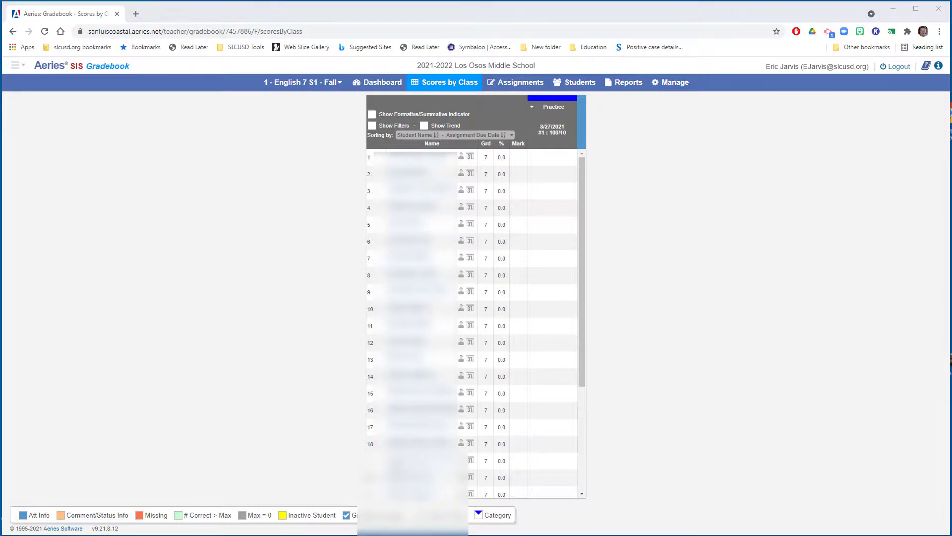
left_click(532, 108)
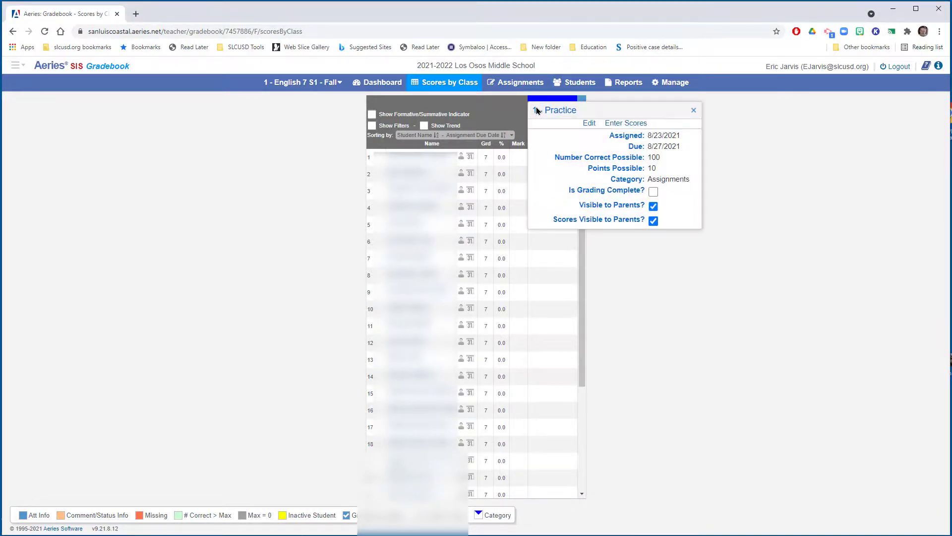
left_click(693, 111)
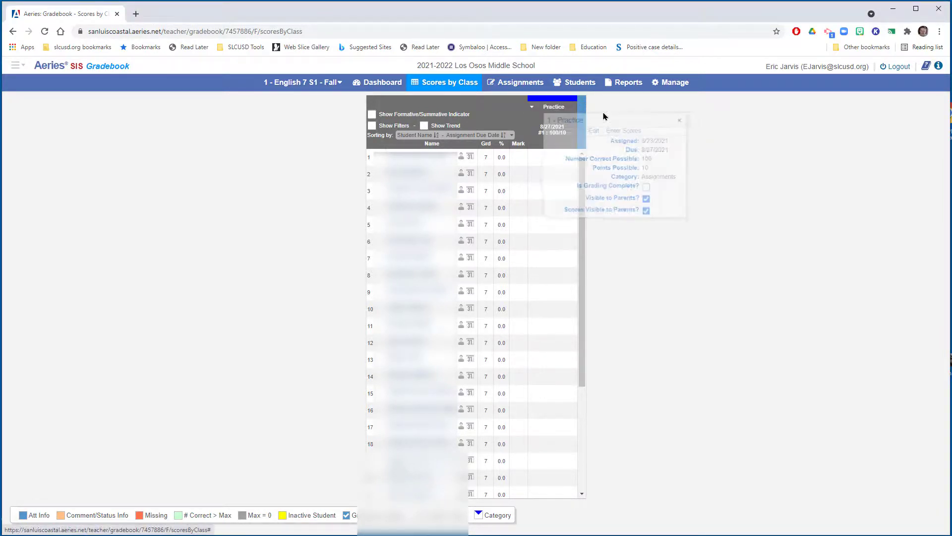
left_click(533, 109)
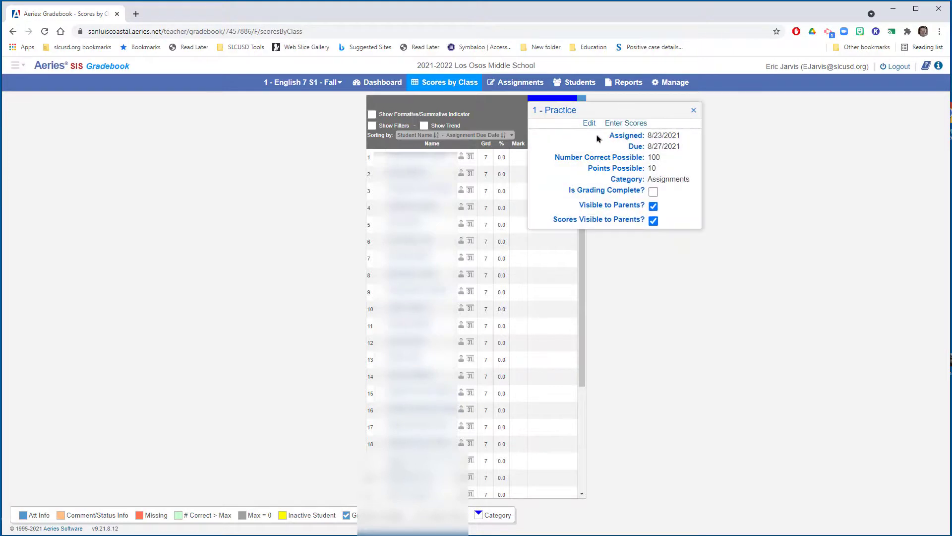
left_click(588, 124)
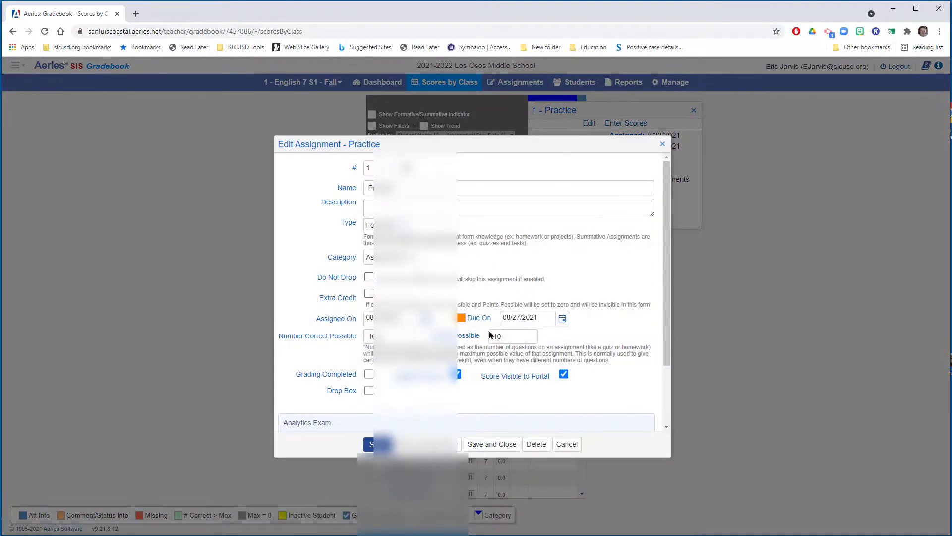
left_click(544, 451)
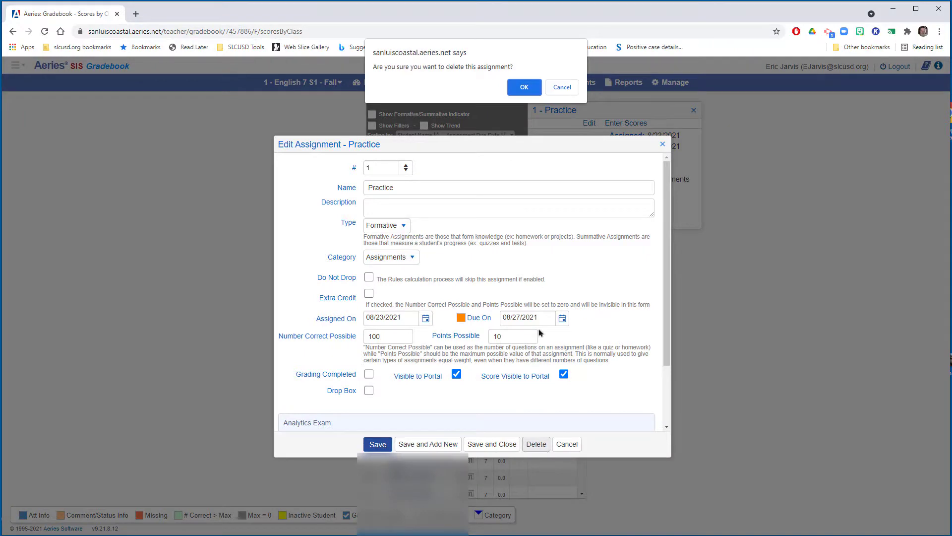
left_click(522, 89)
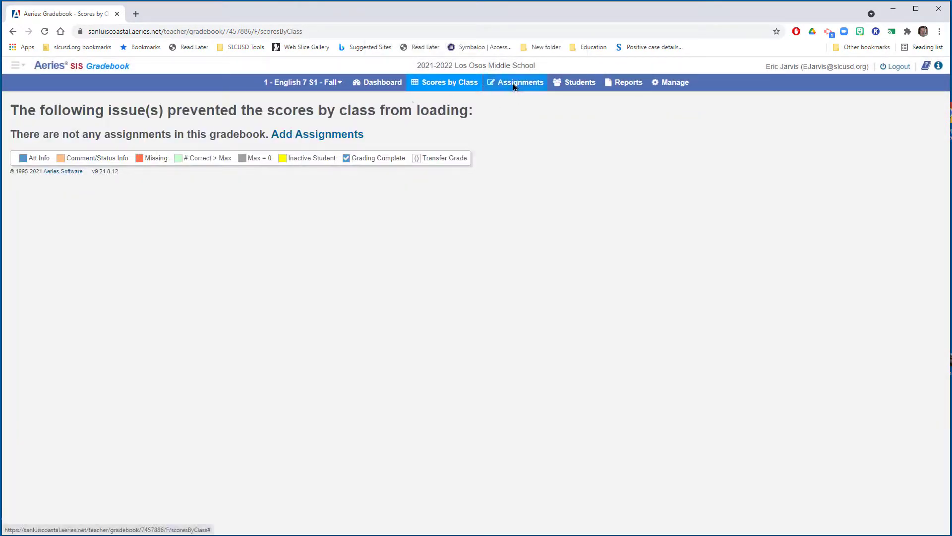
left_click(391, 87)
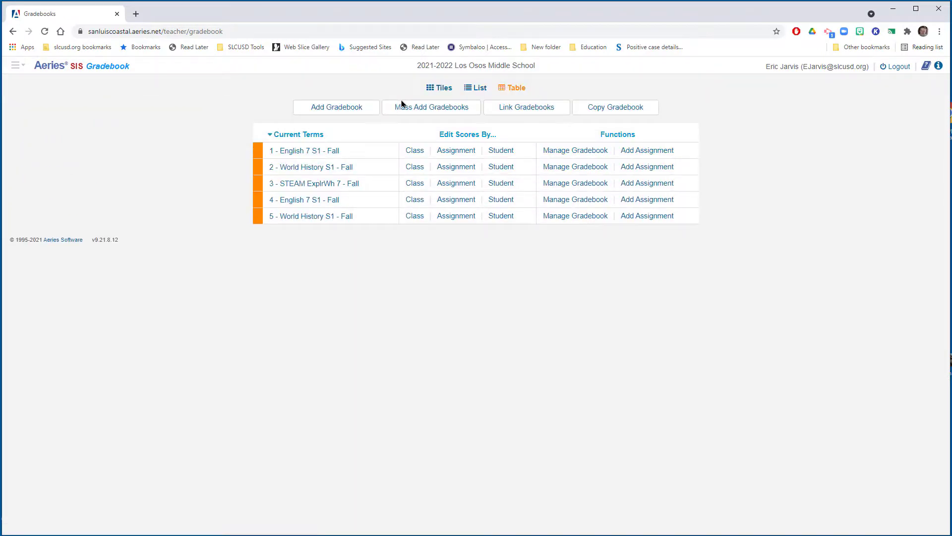